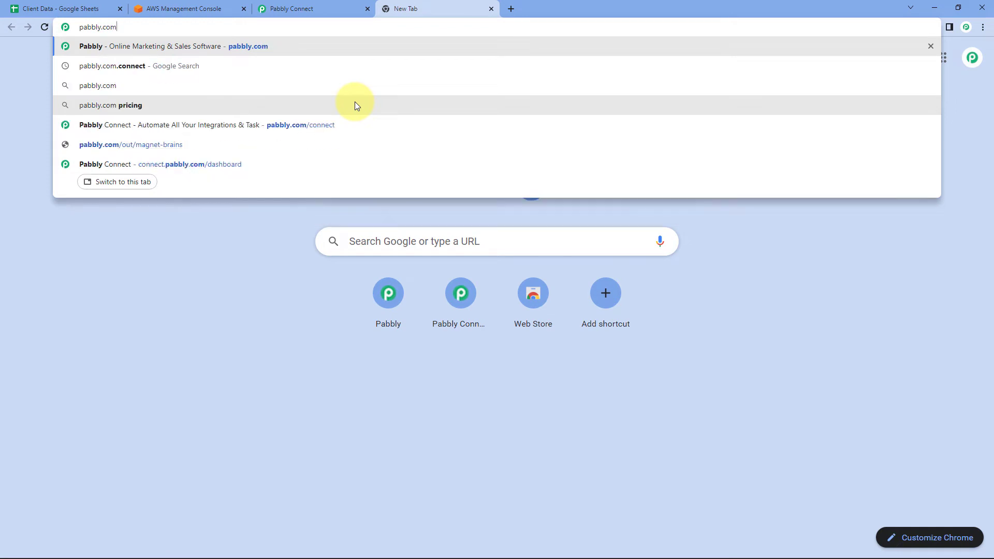
# Visit the pabbly.com/connect product page, then close that tab to return to the dashboard.
pyautogui.click(357, 105)
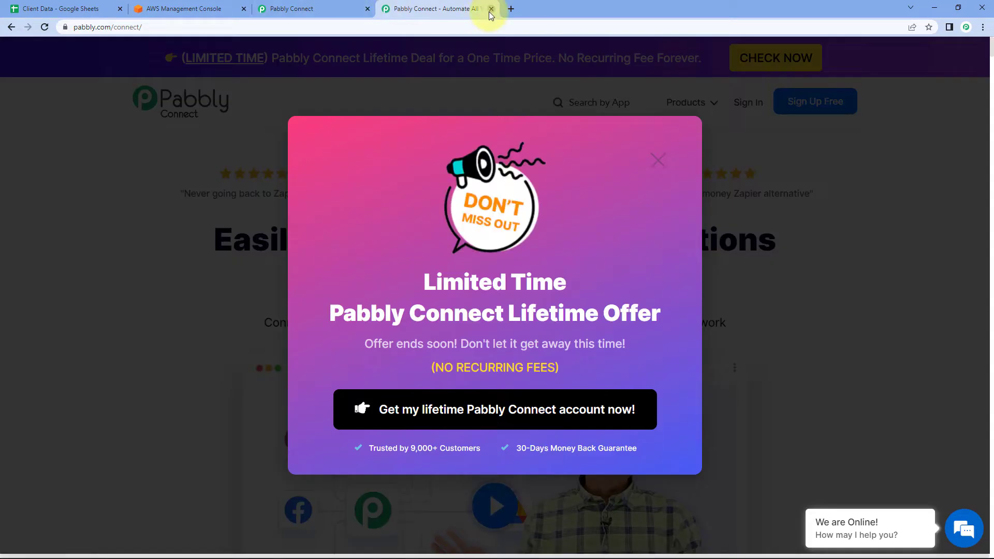
pyautogui.click(490, 9)
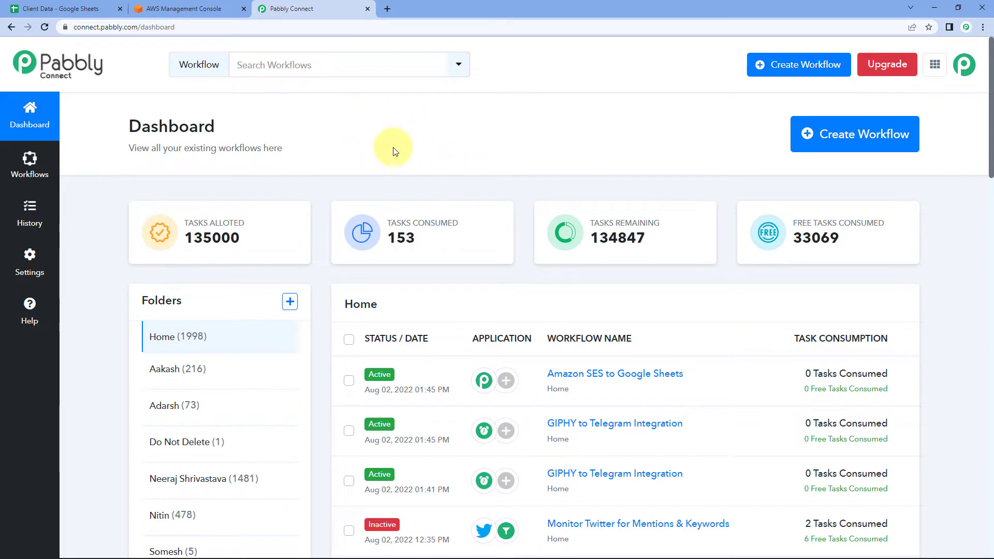
# Create a new workflow named 'Google Sheest to Amazon SES', correcting the 'Amzzon' typo.
pyautogui.click(839, 134)
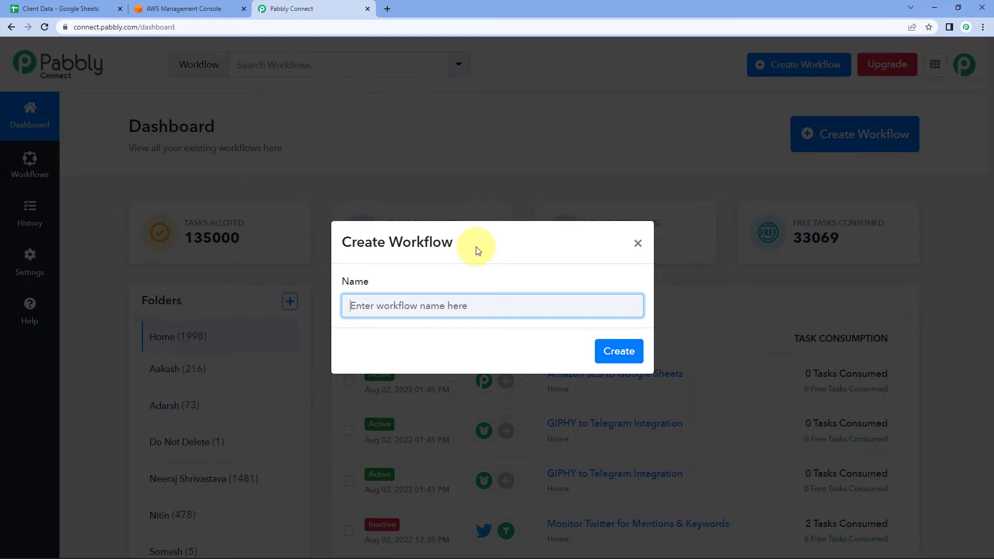
pyautogui.write('Amazon SE')
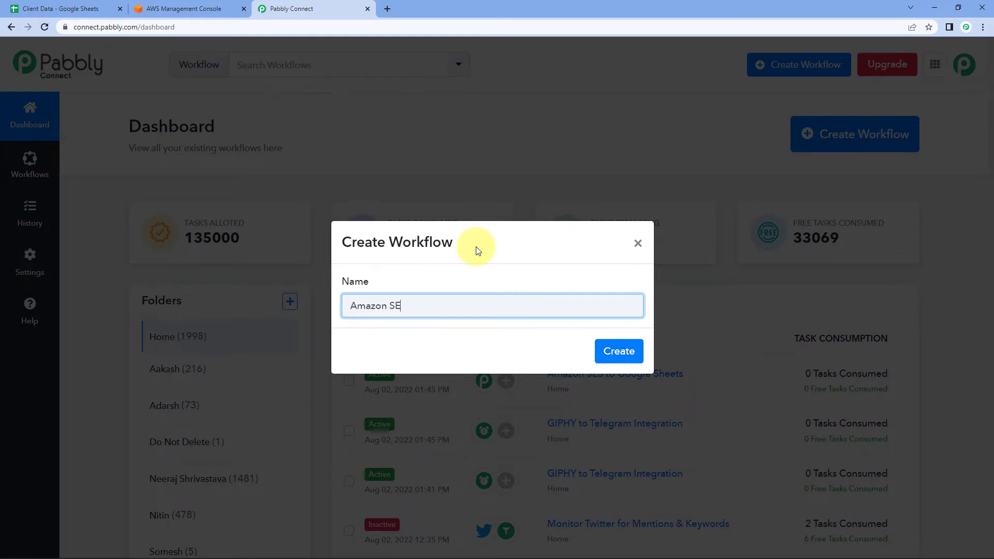
pyautogui.write('S to Goog')
pyautogui.hotkey('ctrl', 'a')
pyautogui.write('Google Sheest to')
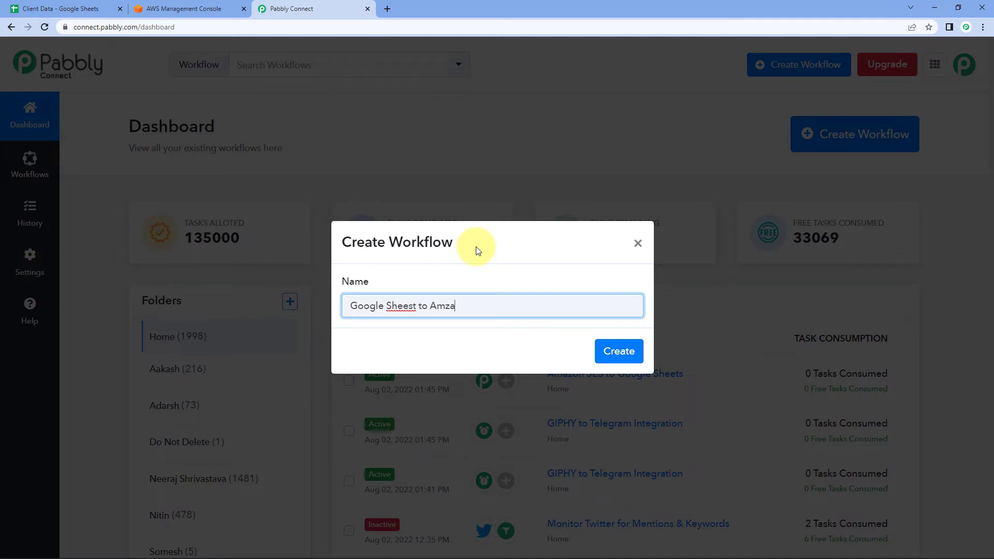
pyautogui.write(' Amzzon SES')
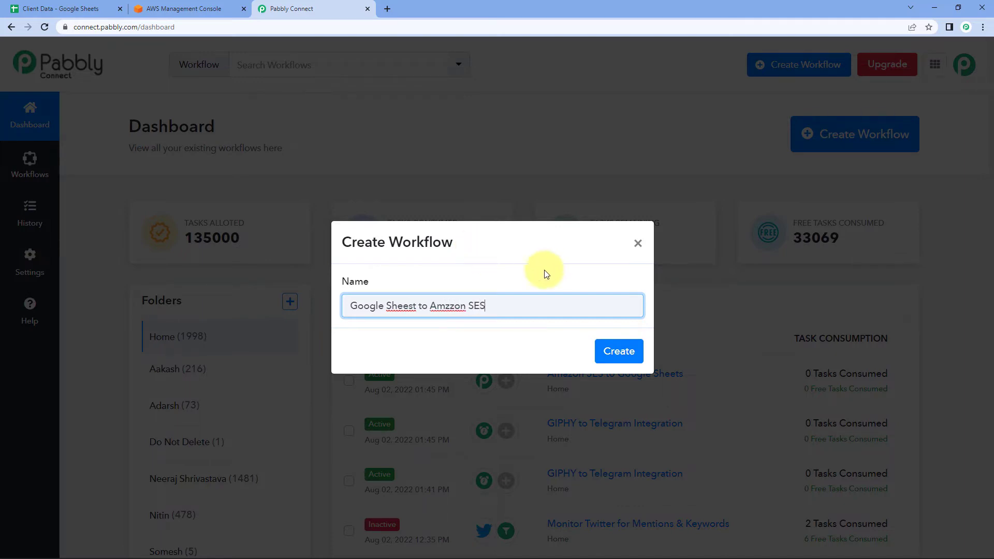
pyautogui.click(453, 307)
pyautogui.press('BackSpace')
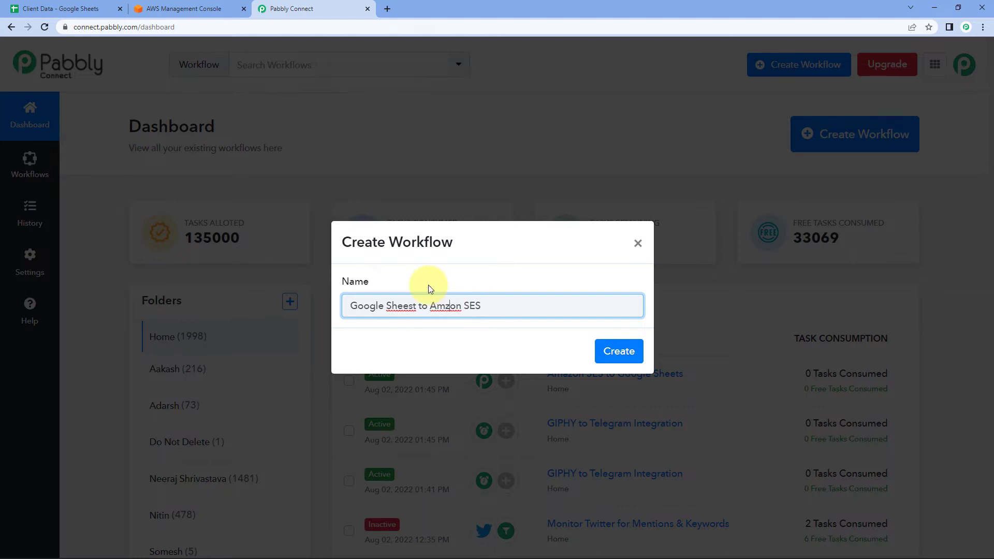
pyautogui.write('a')
pyautogui.click(428, 285)
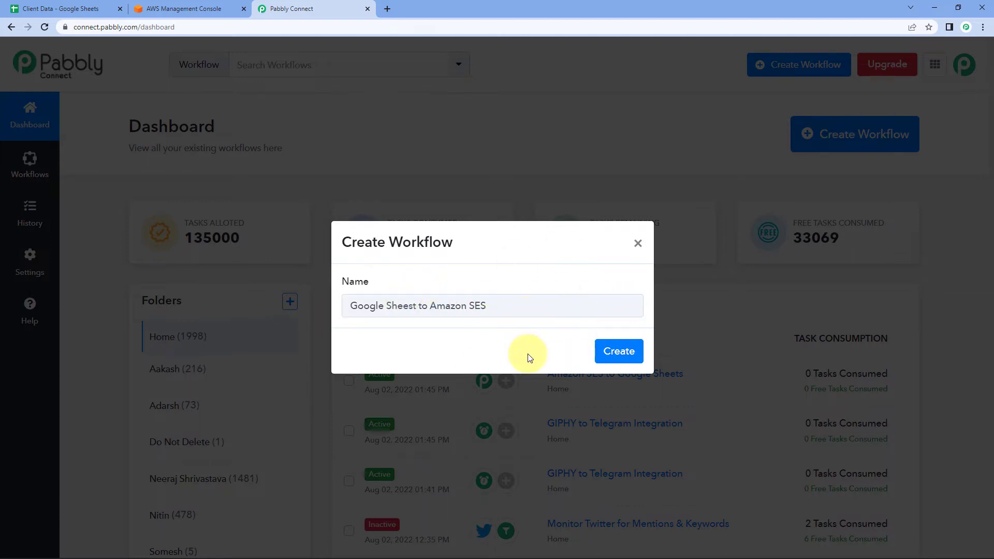
pyautogui.click(613, 351)
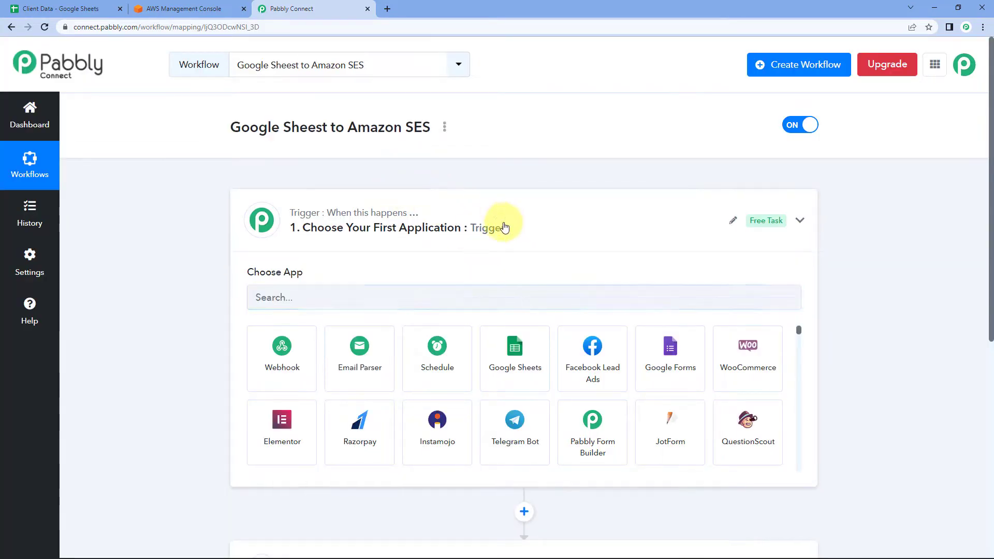
# Expand the Trigger card to show Choose App, then switch to the Client Data spreadsheet tab.
pyautogui.click(502, 224)
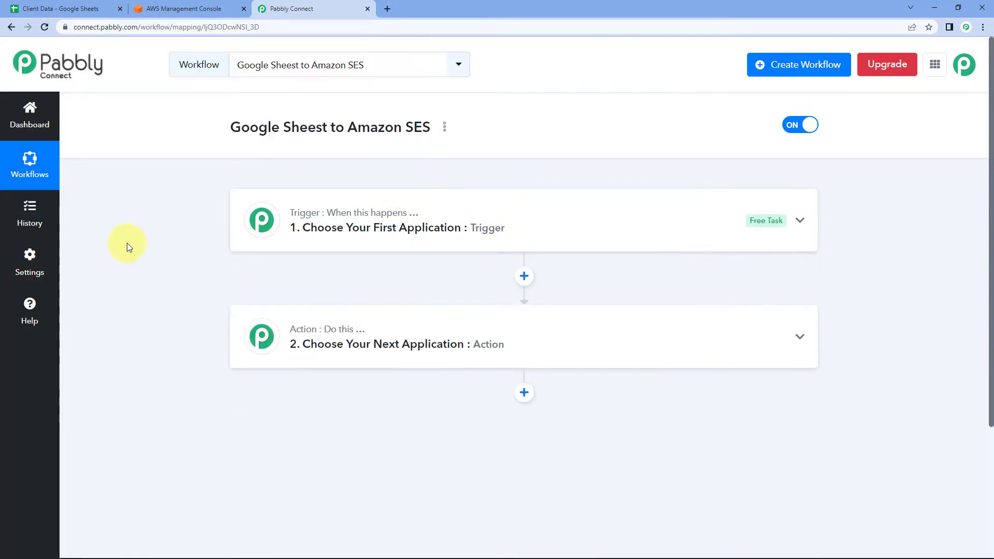
pyautogui.scroll(-1, 127, 244)
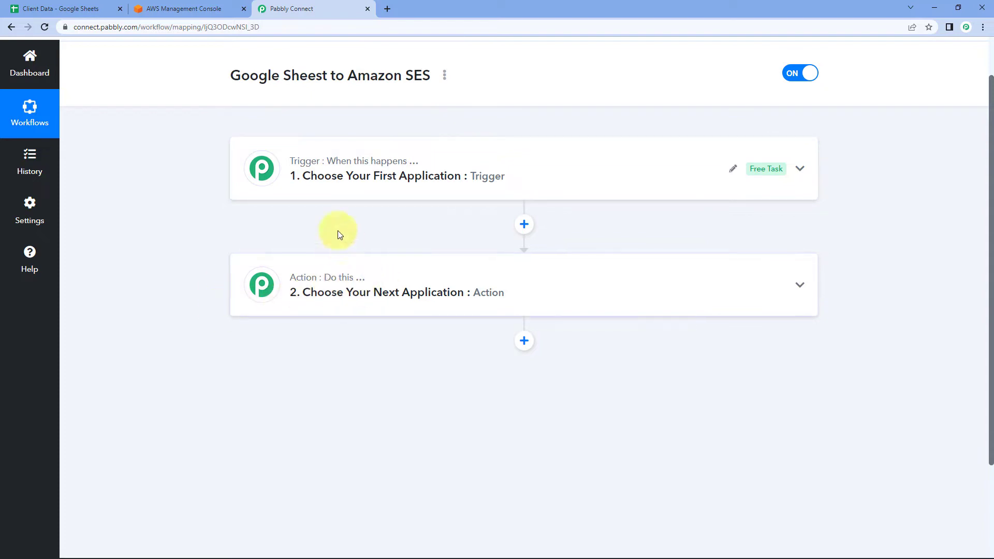
pyautogui.click(319, 192)
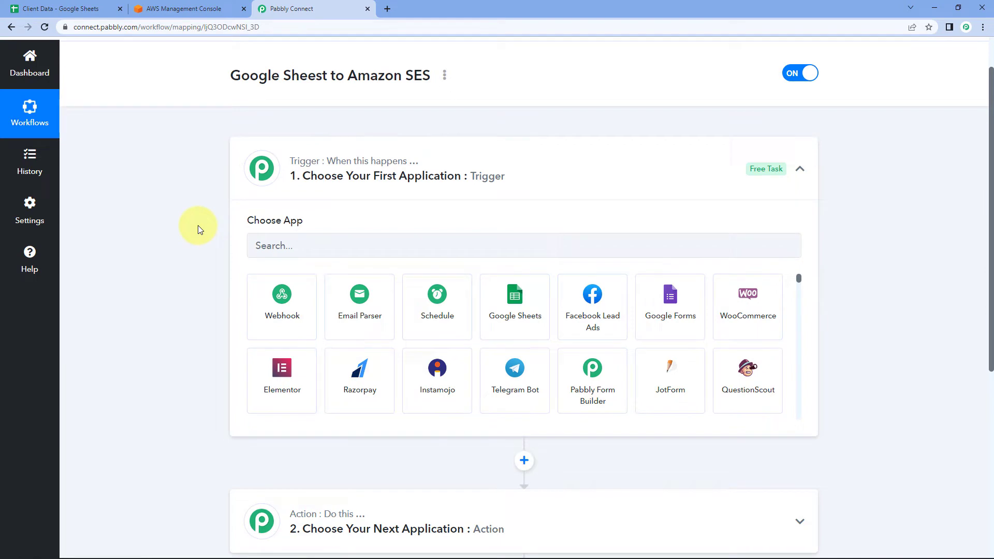
pyautogui.click(80, 7)
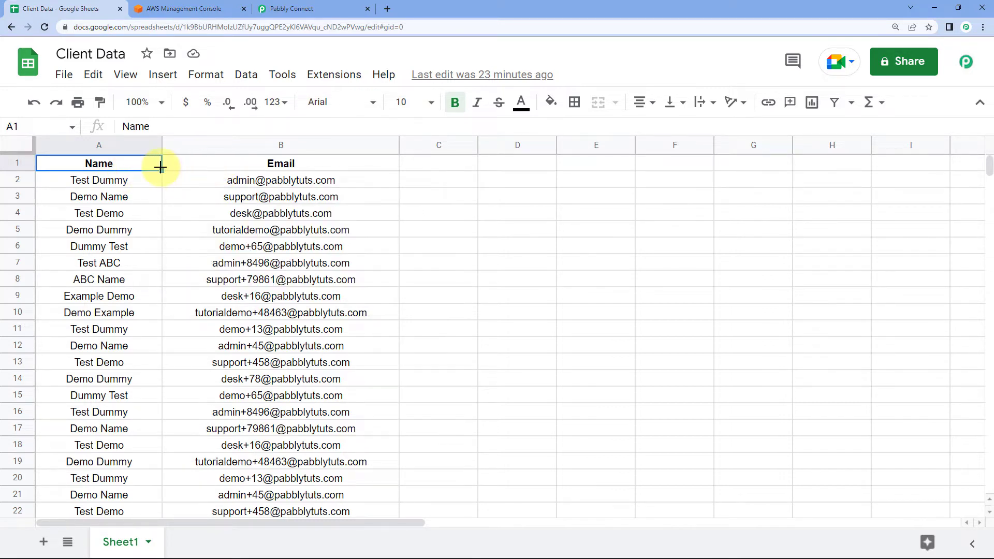
# Check the Name and Email columns in Client Data, then go back to the Pabbly Connect tab.
pyautogui.click(185, 162)
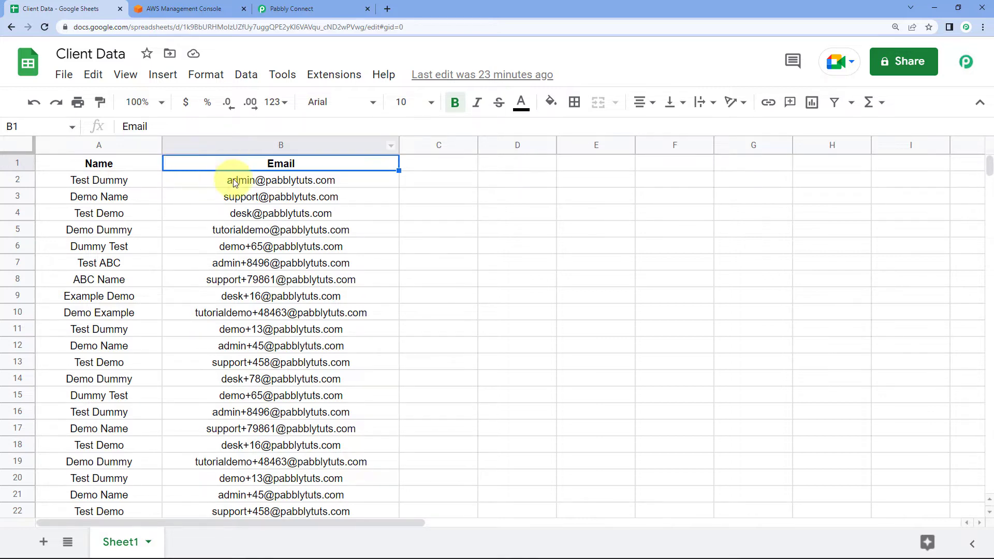
pyautogui.click(290, 9)
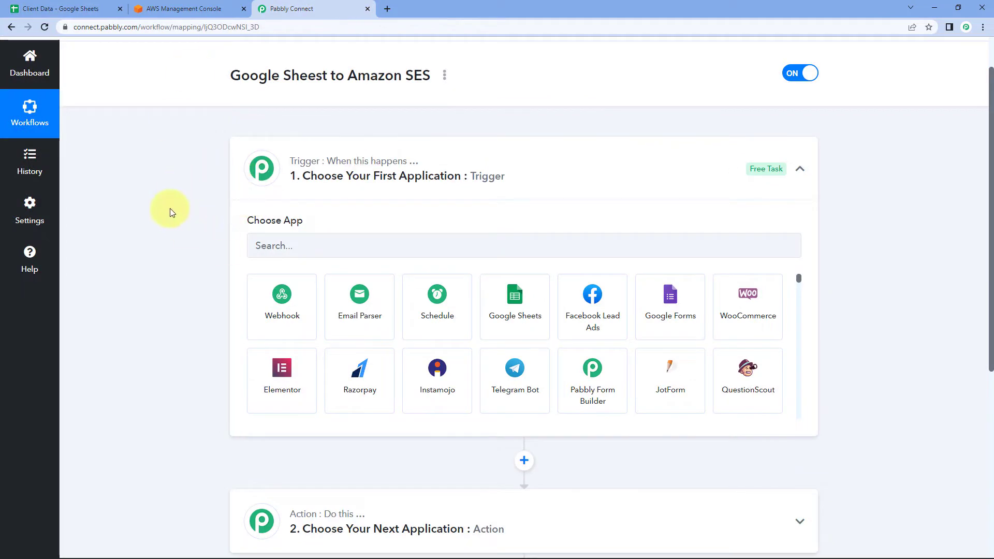
# Set the trigger app to Google Sheets with the New or Updated Spreadsheet Row event.
pyautogui.scroll(-1, 172, 208)
pyautogui.click(301, 200)
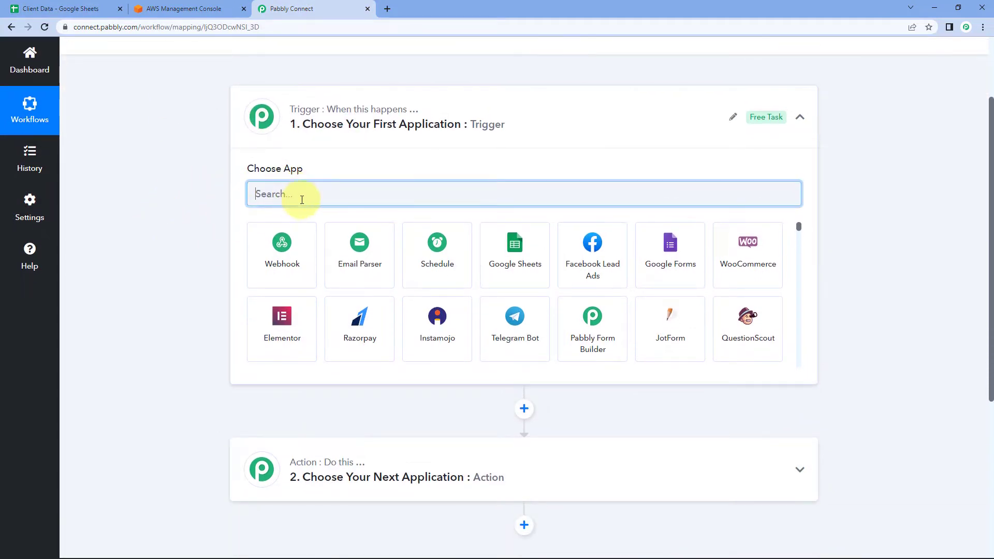
pyautogui.write('Googl')
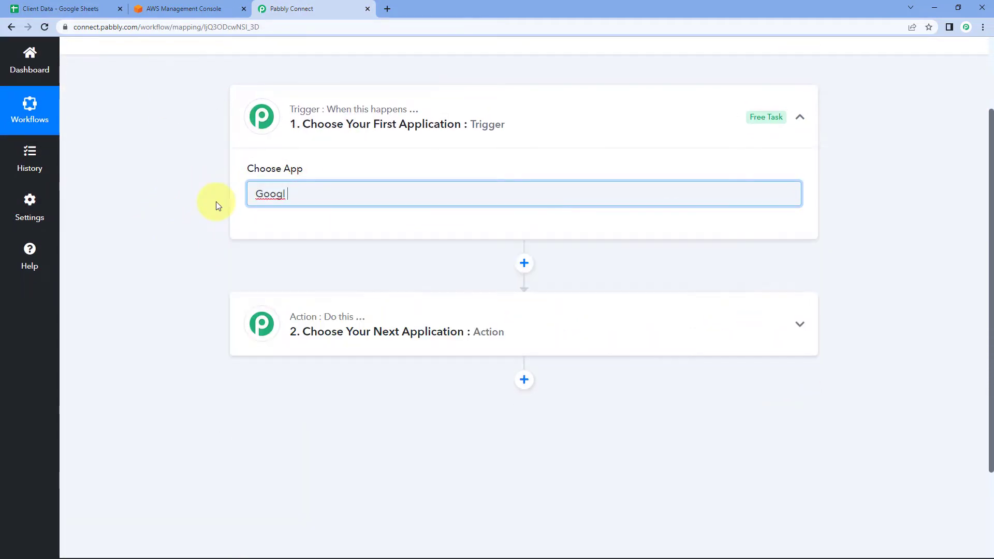
pyautogui.press('BackSpace')
pyautogui.write('e Sheets')
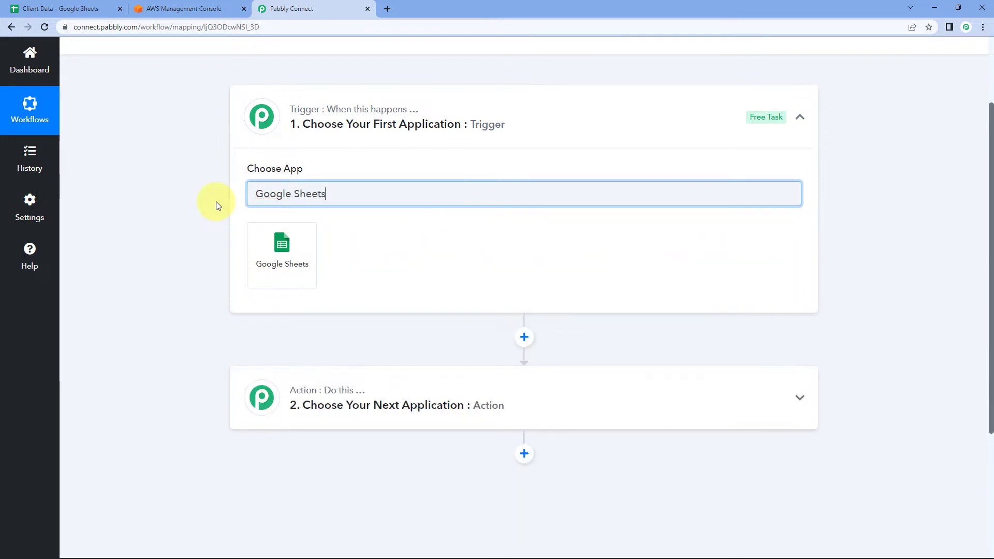
pyautogui.click(284, 252)
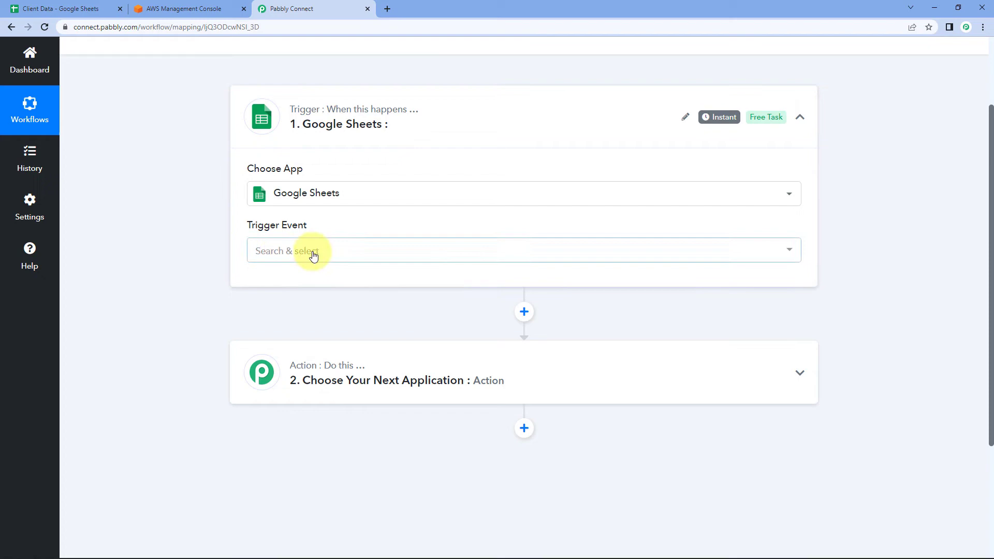
pyautogui.click(311, 251)
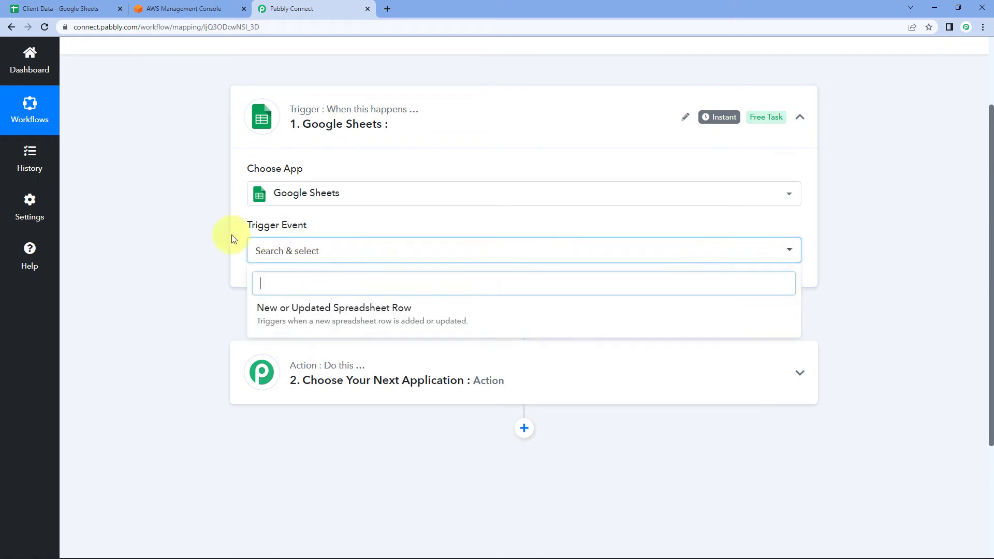
pyautogui.click(299, 315)
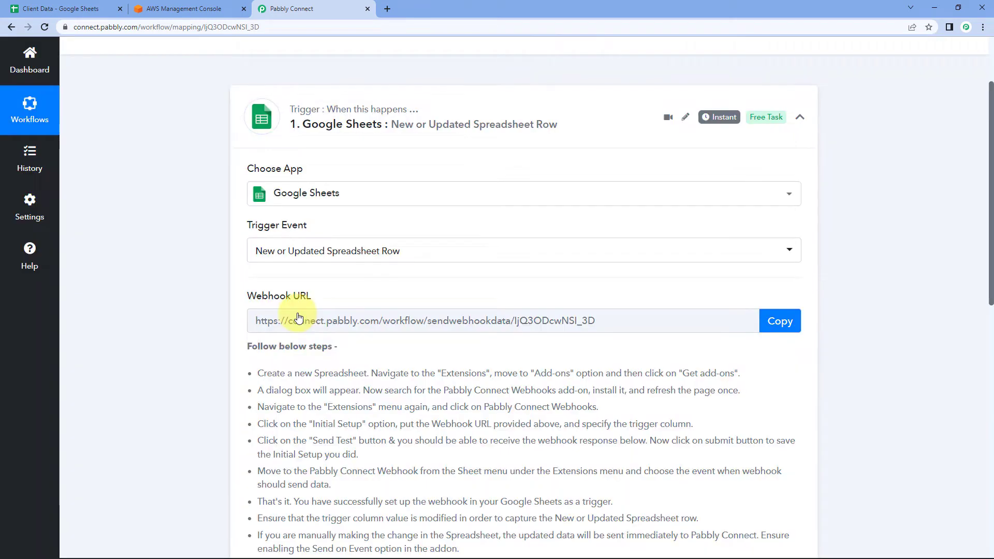
# Copy the trigger's webhook URL and start waiting for a webhook response.
pyautogui.scroll(-2, 200, 295)
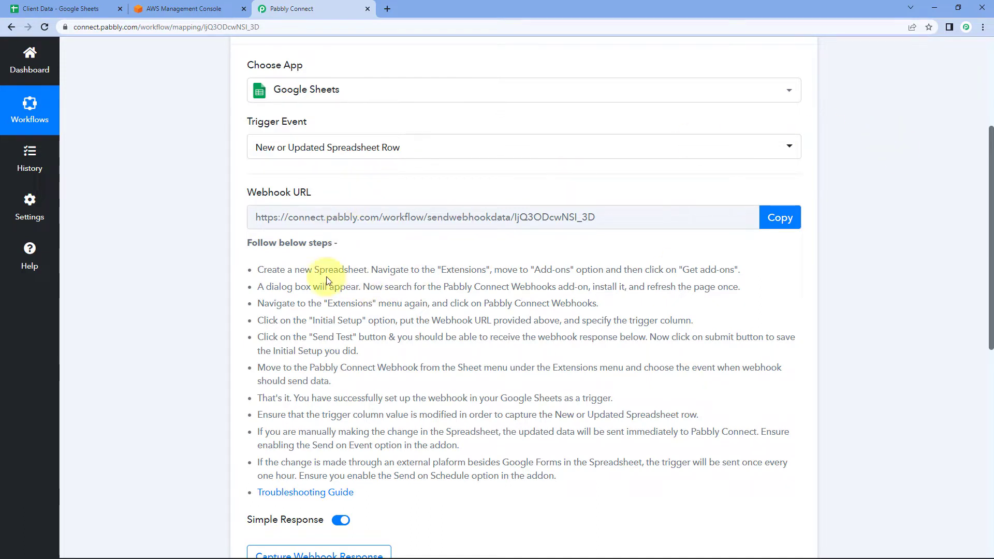
pyautogui.moveTo(260, 268); pyautogui.dragTo(611, 476)
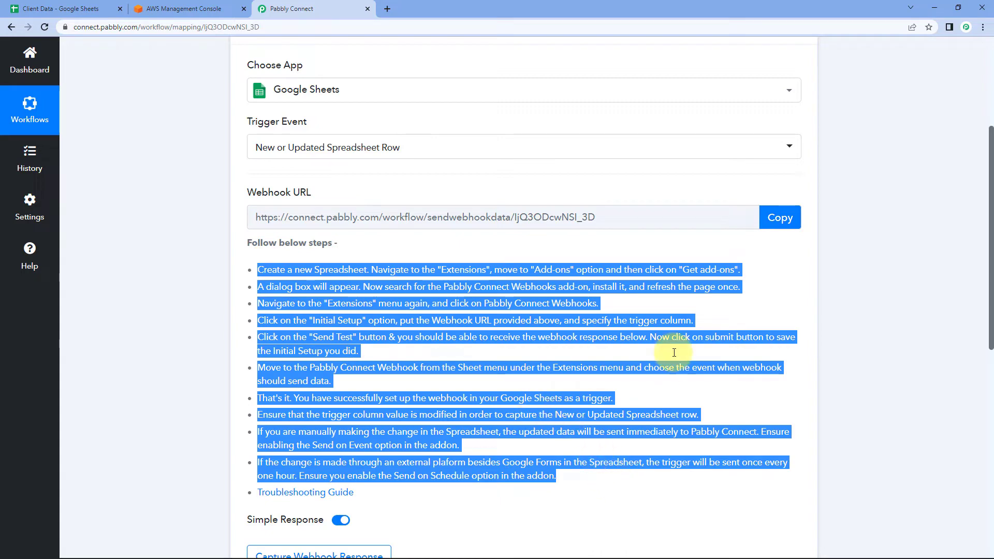
pyautogui.click(616, 351)
pyautogui.click(780, 218)
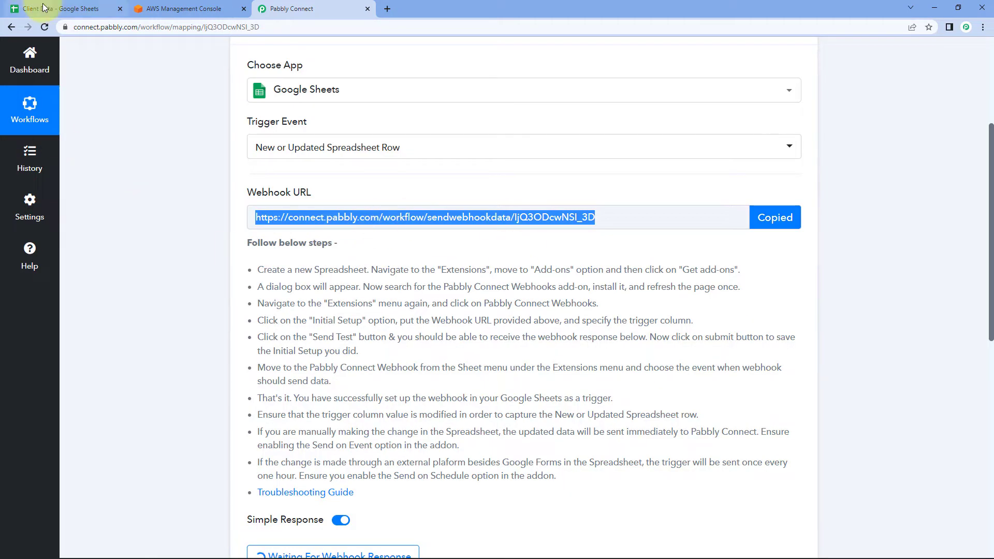
# Search the Workspace Marketplace for 'Pabbly', confirm Pabbly Connect Webhooks is installed, and close it.
pyautogui.click(59, 8)
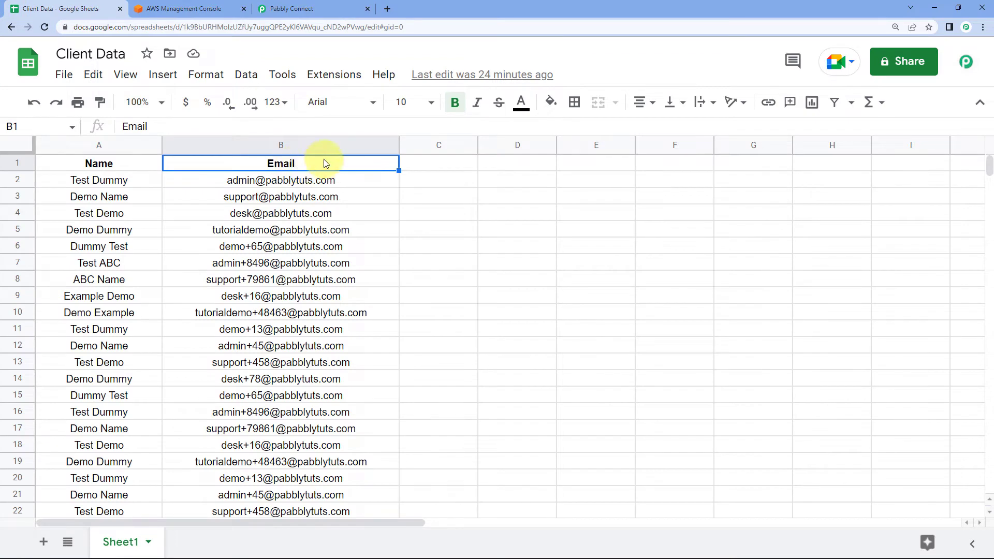
pyautogui.click(324, 74)
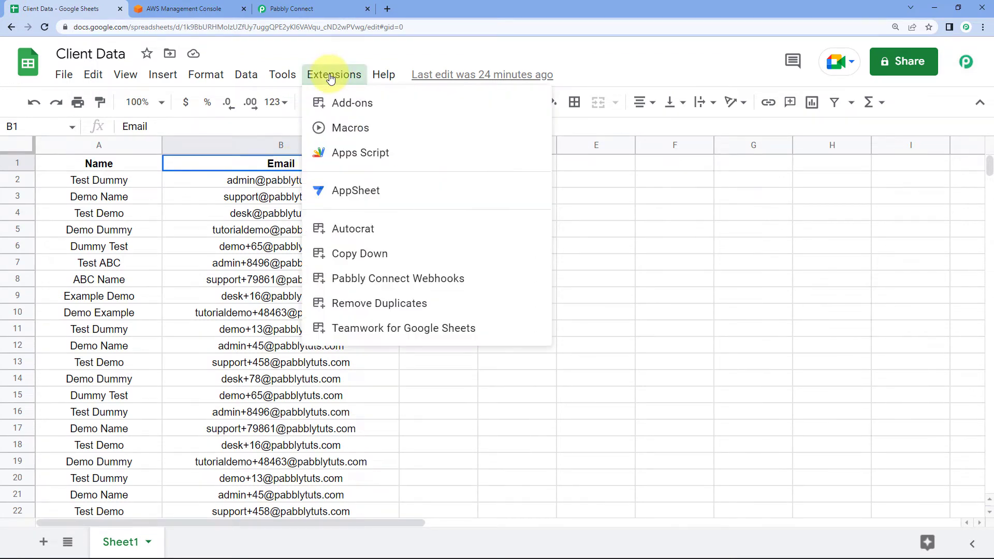
pyautogui.moveTo(545, 111)
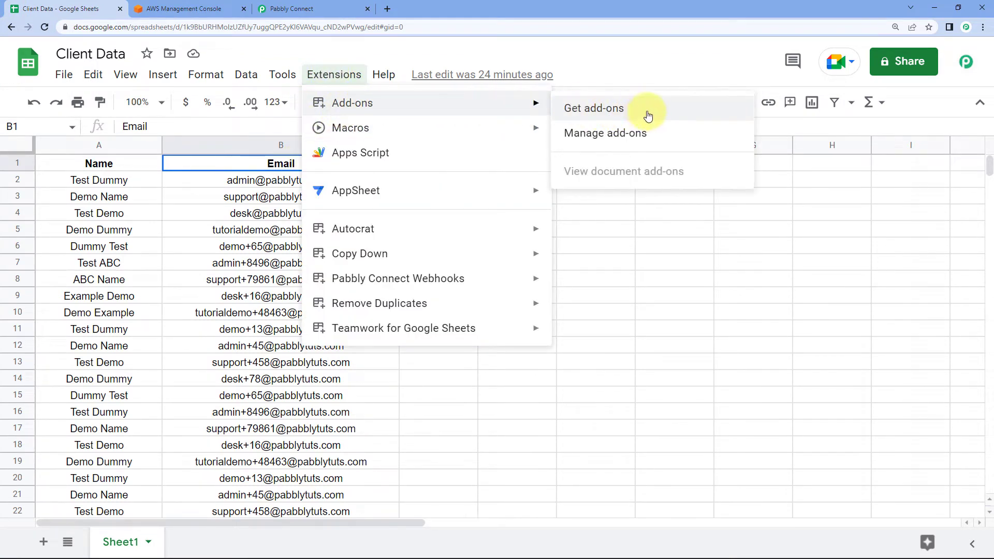
pyautogui.click(645, 108)
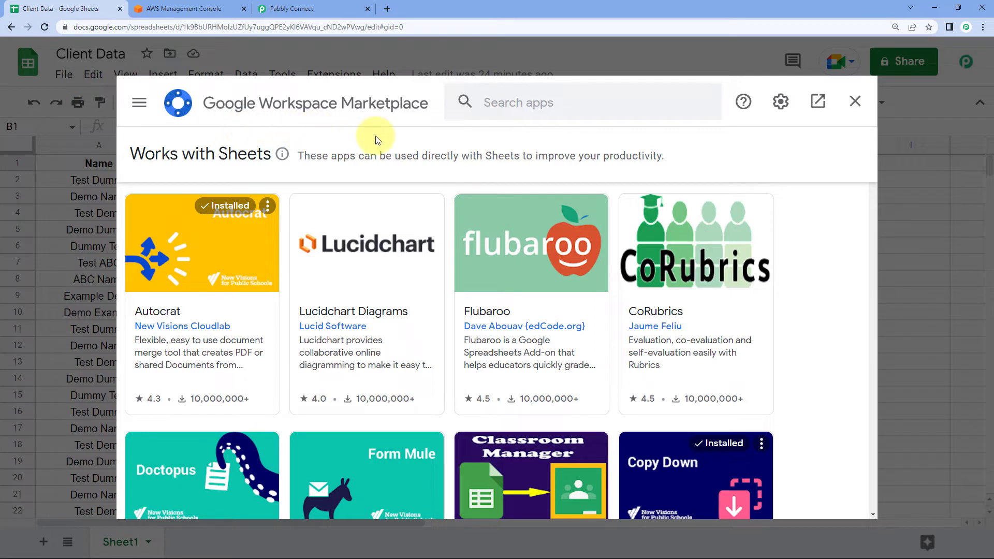
pyautogui.click(498, 102)
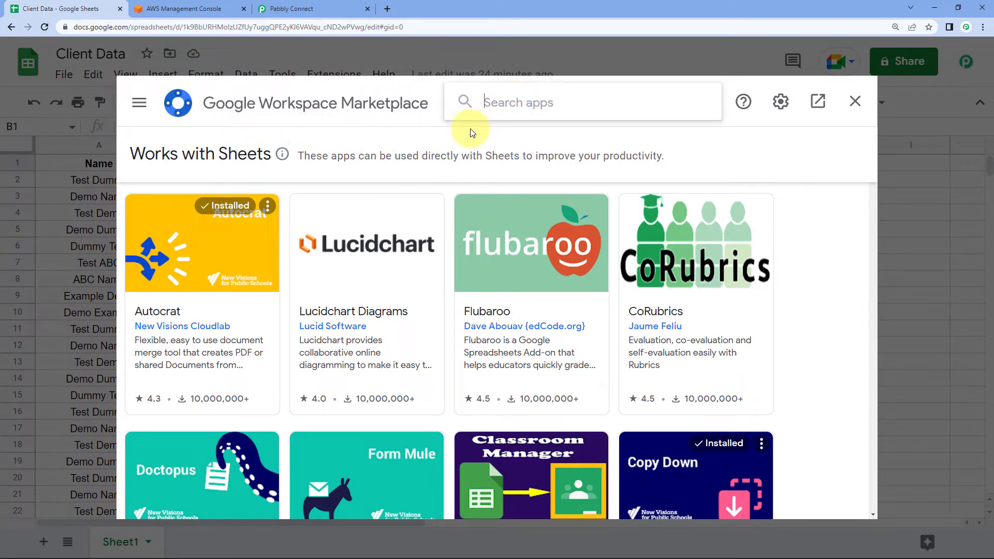
pyautogui.write('Pabbly')
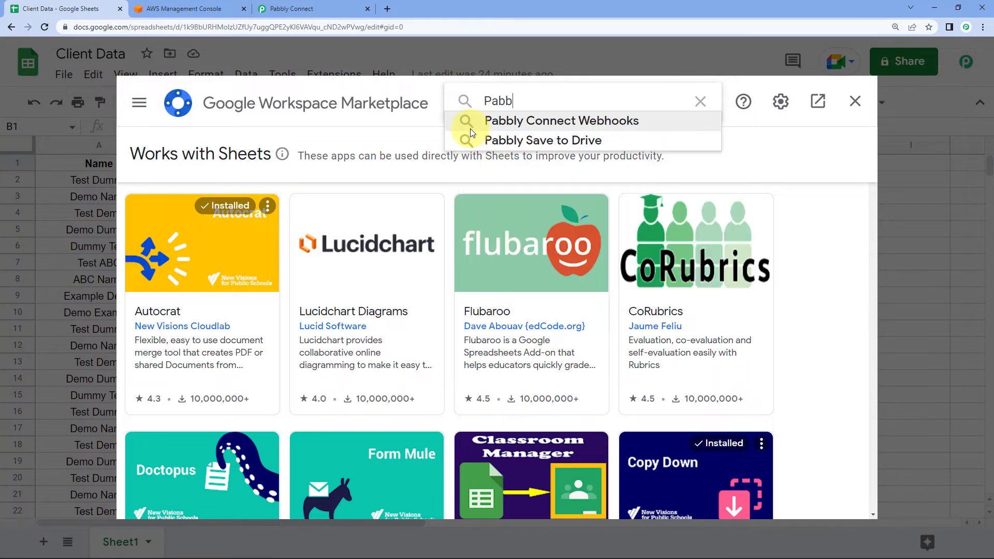
pyautogui.click(506, 124)
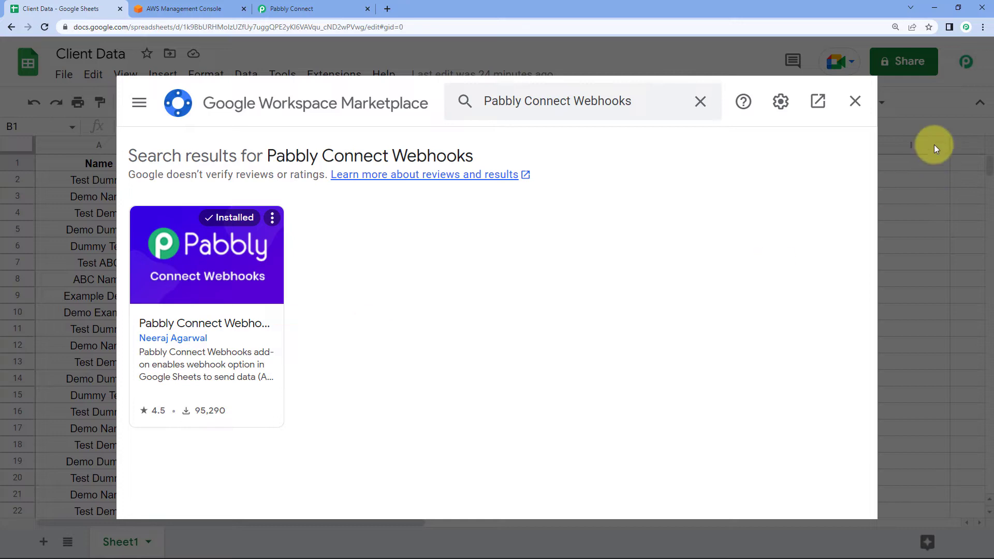
pyautogui.click(855, 102)
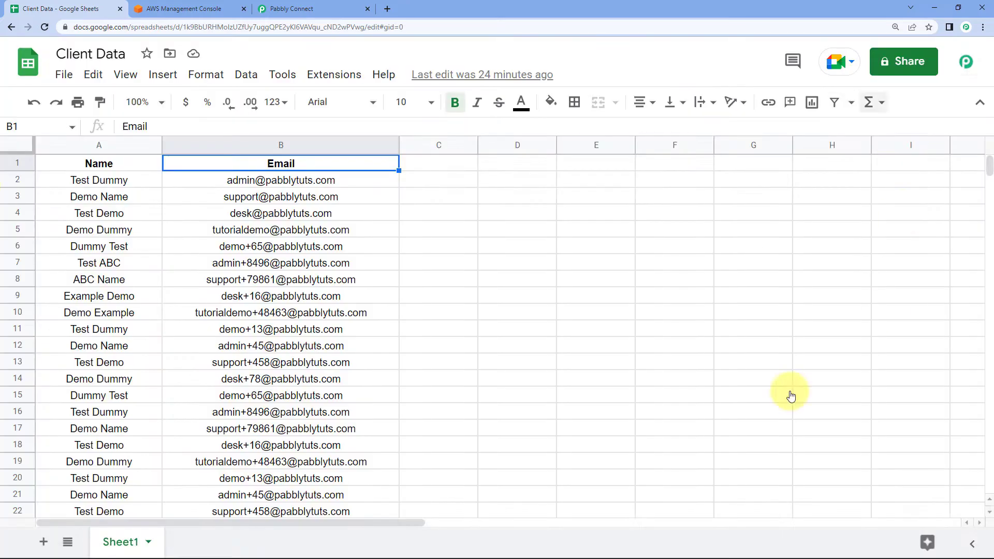
# Reload the sheet and open Extensions > Pabbly Connect Webhooks > Initial Setup.
pyautogui.click(45, 28)
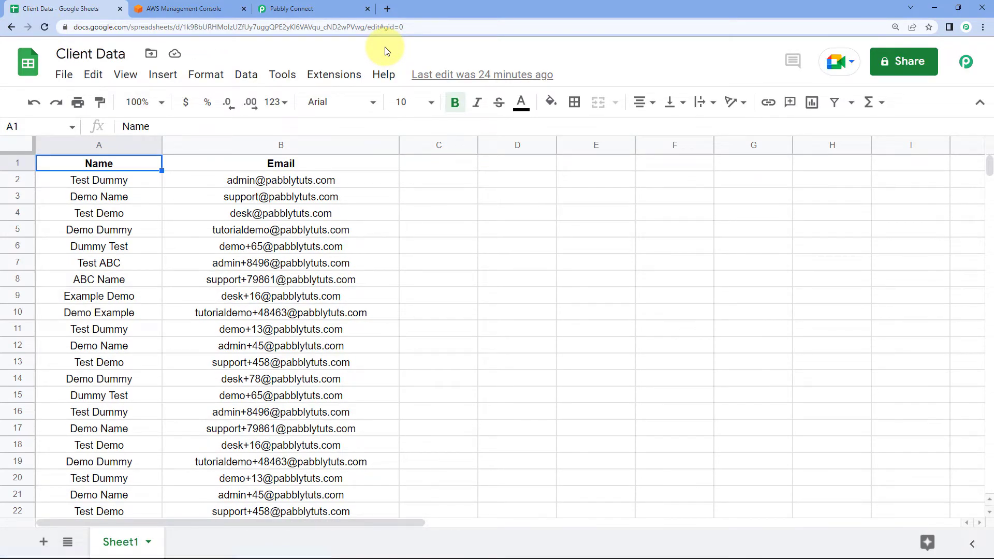
pyautogui.click(347, 72)
pyautogui.moveTo(365, 280)
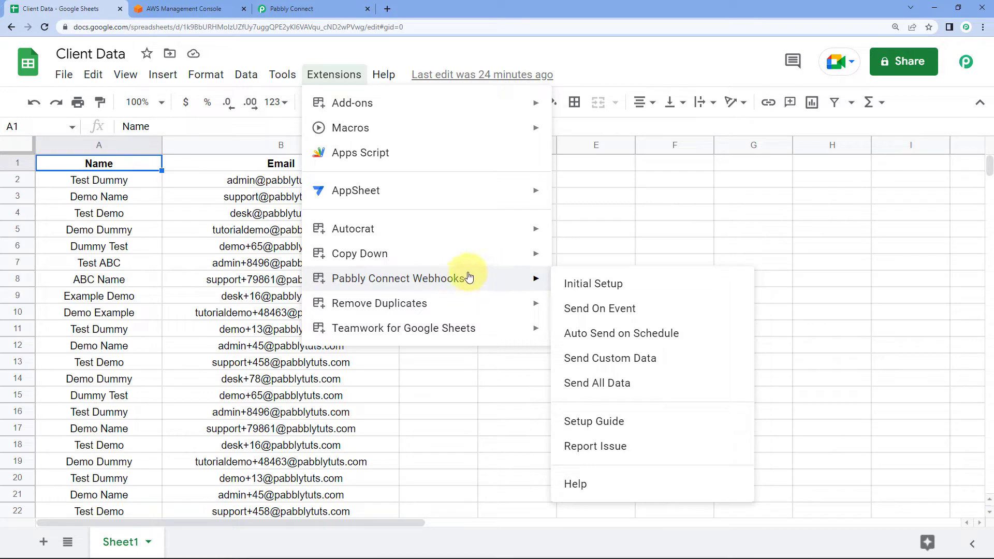
pyautogui.click(601, 286)
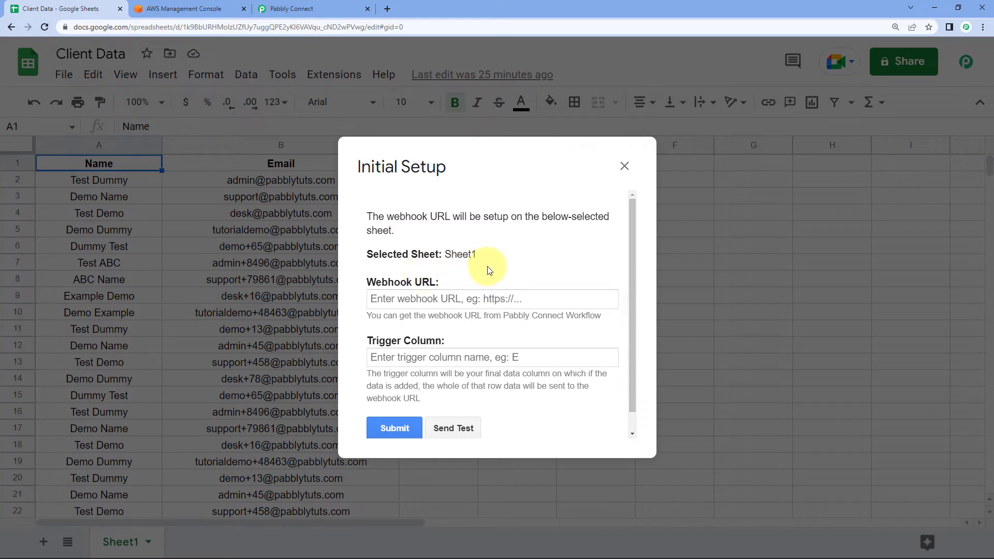
# Paste the workflow's copied webhook URL into the add-on's Webhook URL field.
pyautogui.scroll(-1, 489, 269)
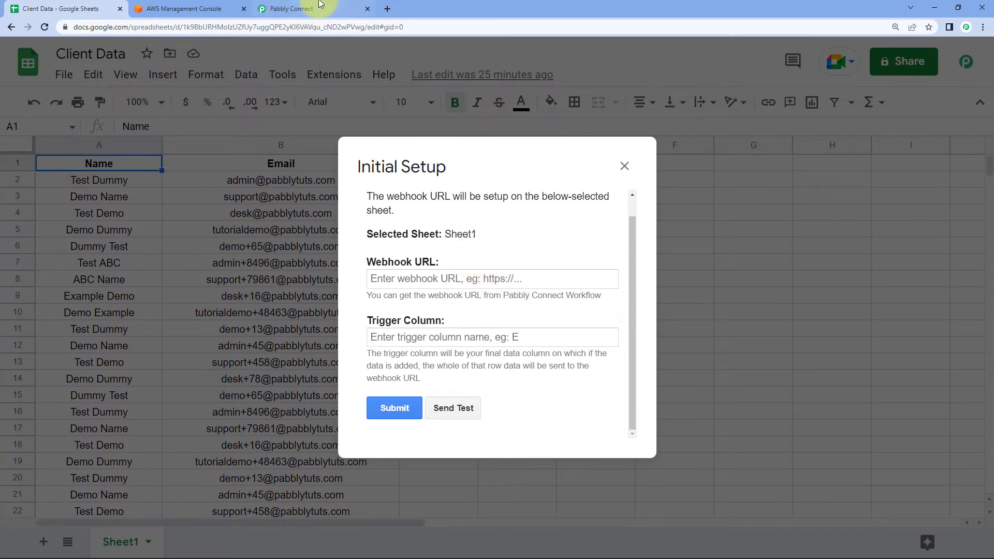
pyautogui.click(298, 9)
pyautogui.click(784, 218)
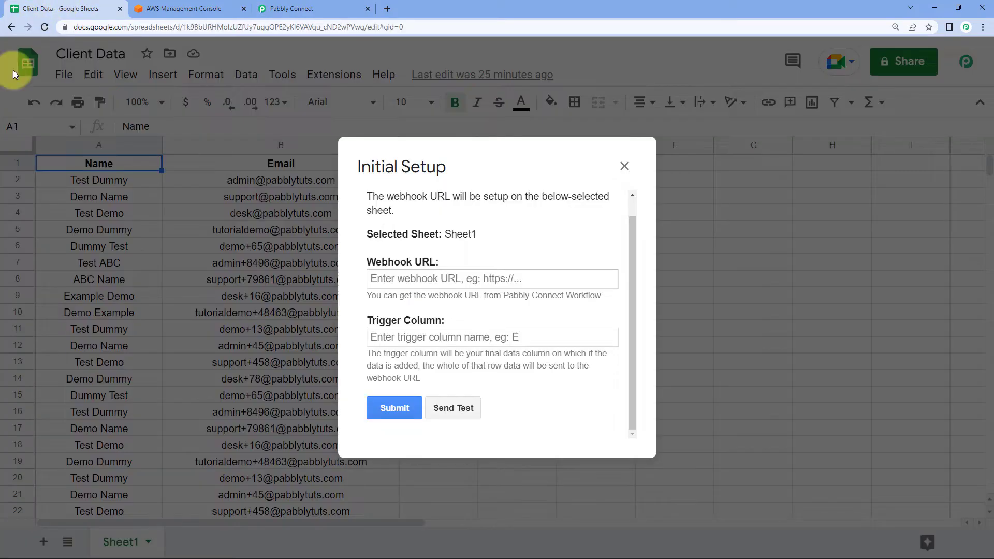
pyautogui.click(385, 283)
pyautogui.rightClick(387, 280)
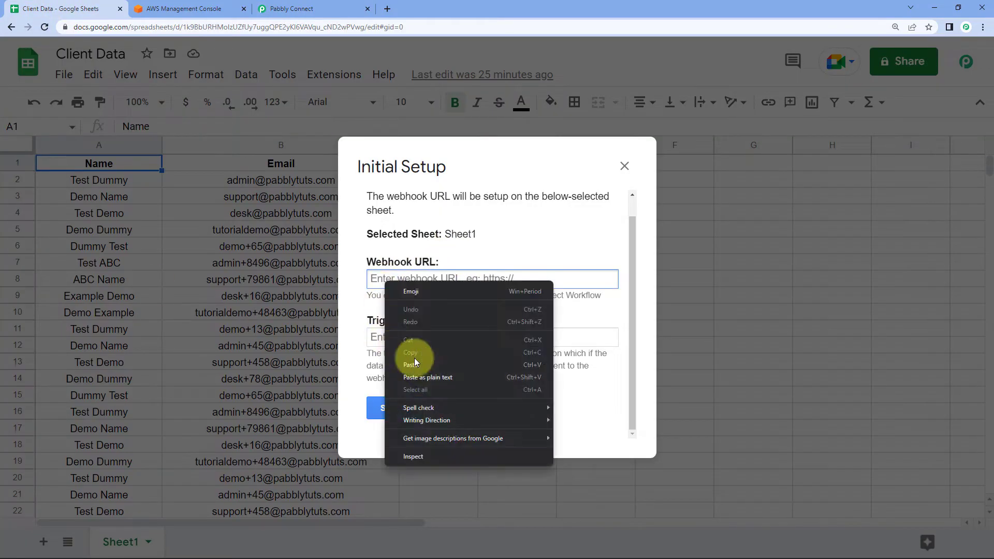
pyautogui.click(420, 368)
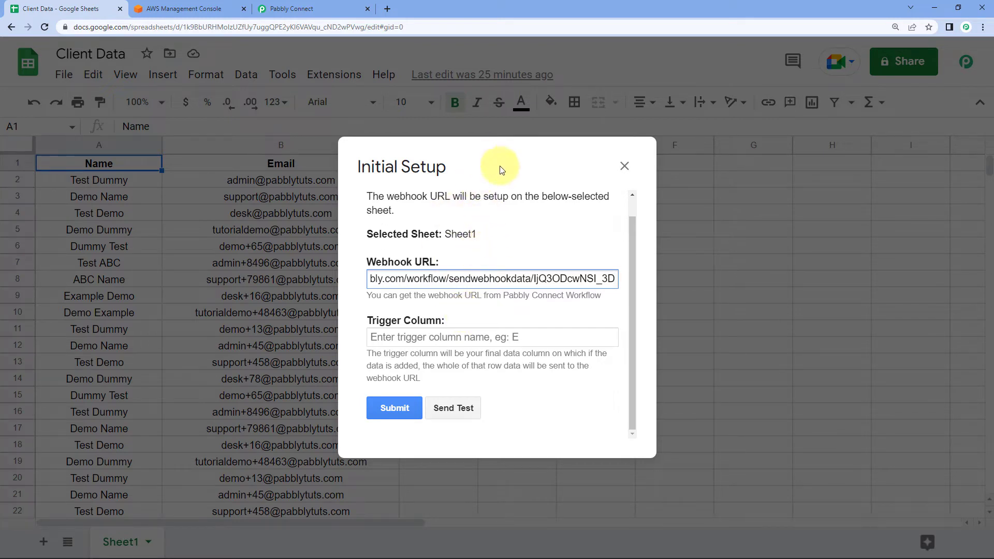
# Enter B as the trigger column, send a test row, and return to Pabbly Connect.
pyautogui.moveTo(495, 166); pyautogui.dragTo(569, 185)
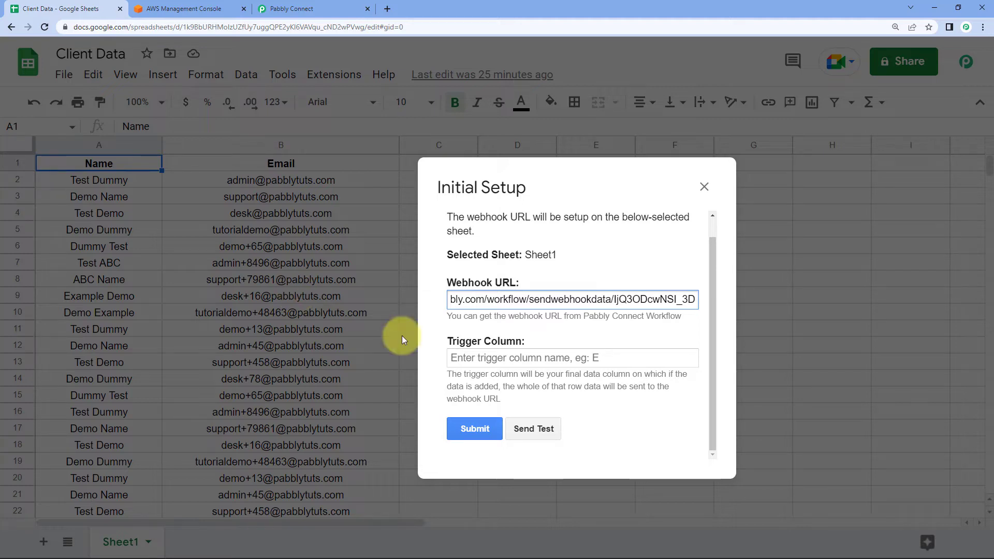
pyautogui.click(469, 358)
pyautogui.write('B')
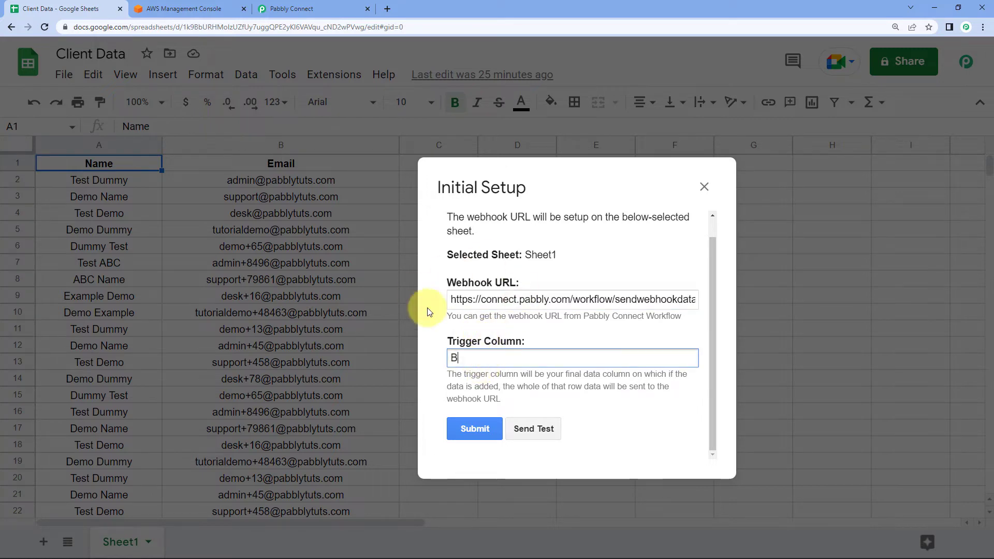
pyautogui.moveTo(587, 187); pyautogui.dragTo(598, 194)
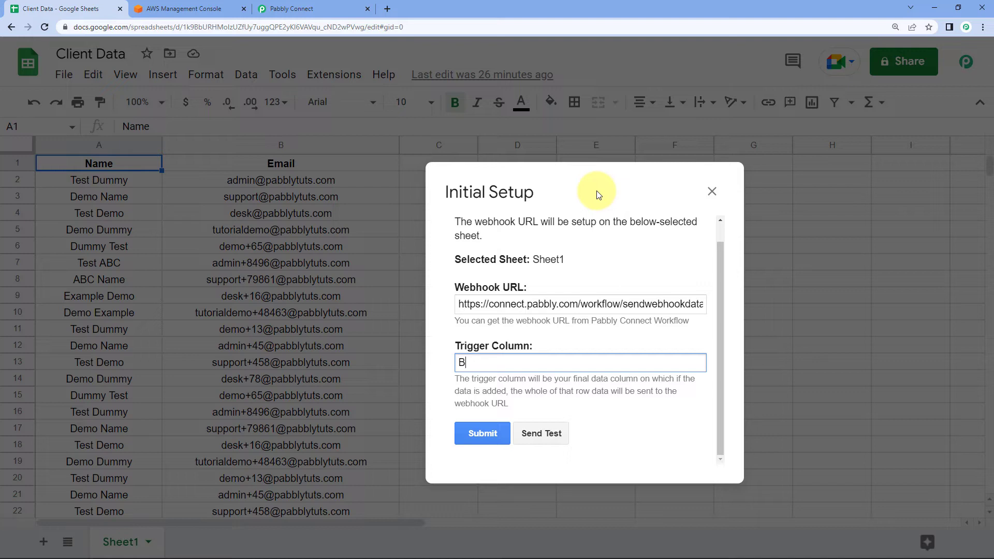
pyautogui.moveTo(597, 194); pyautogui.dragTo(510, 140)
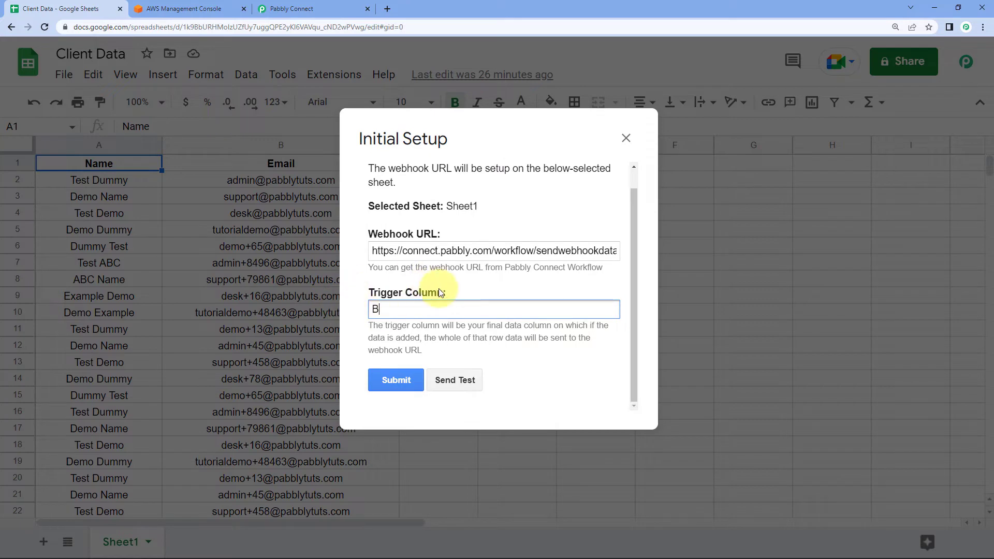
pyautogui.click(455, 383)
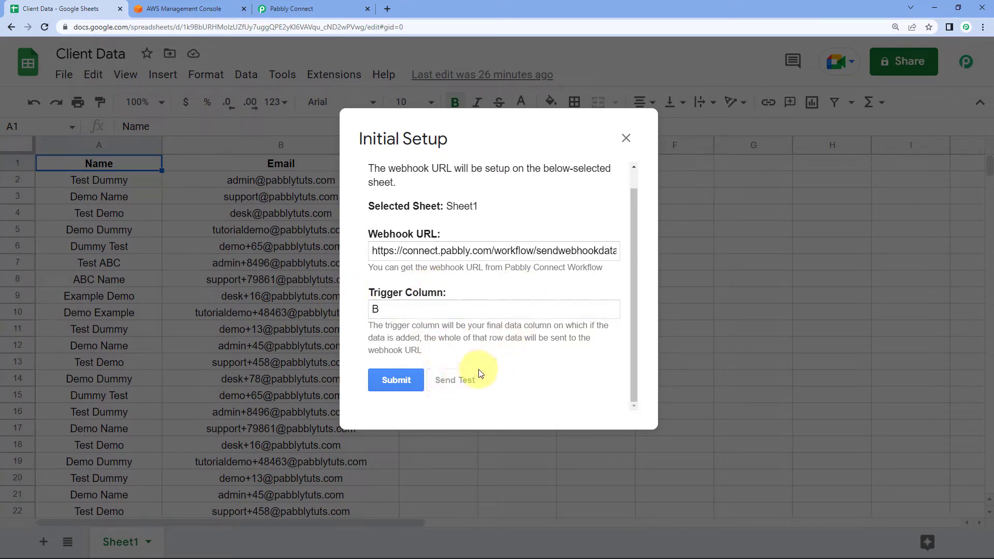
pyautogui.scroll(-1, 464, 350)
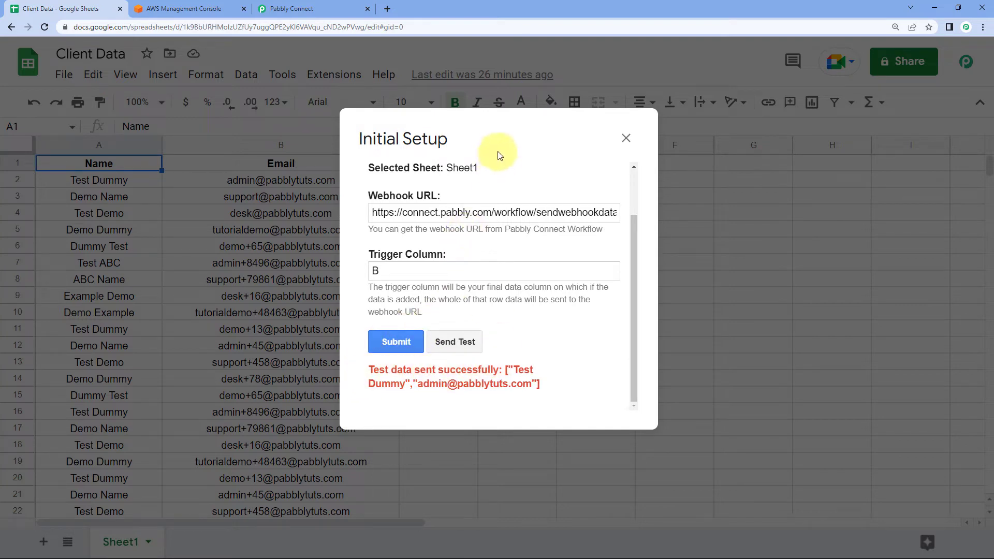
pyautogui.moveTo(512, 141); pyautogui.dragTo(610, 168)
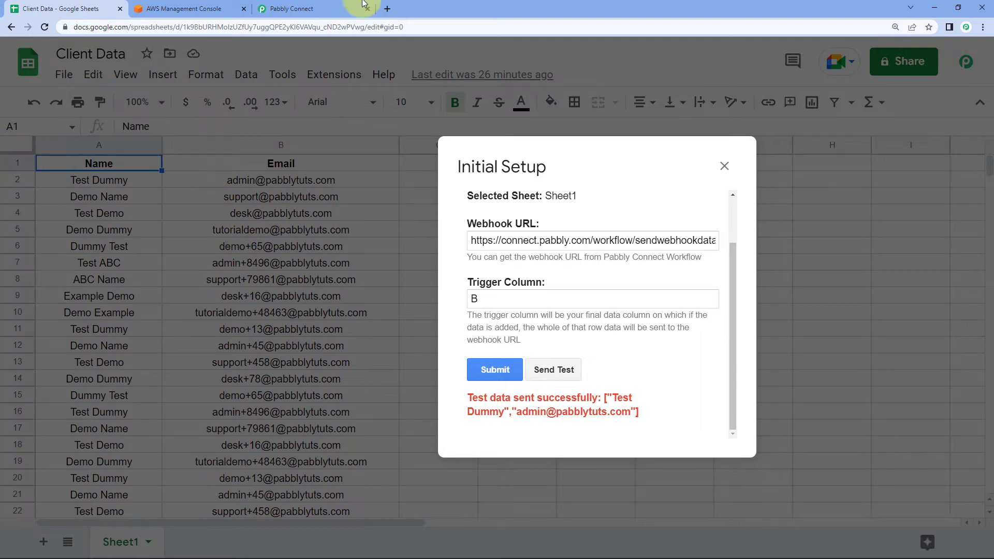
pyautogui.click(321, 9)
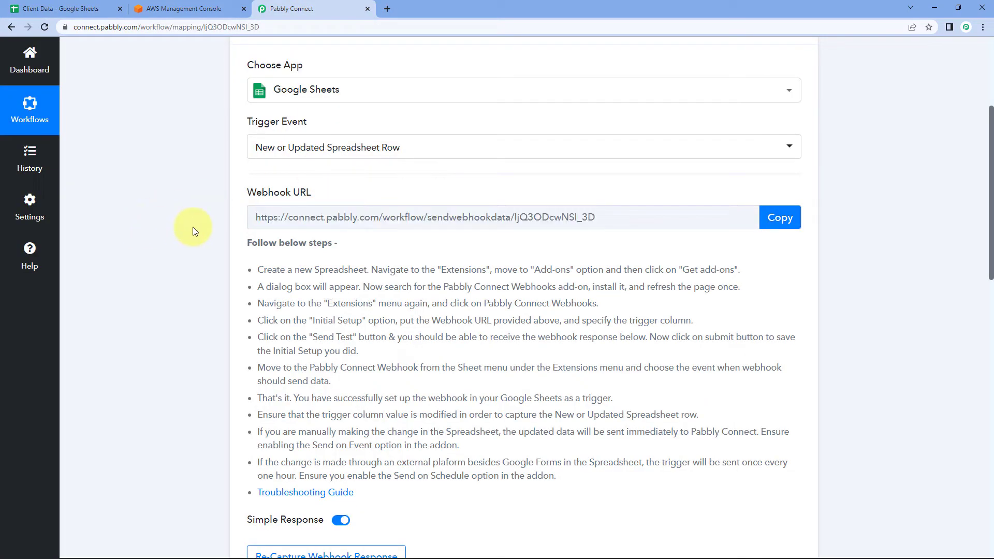
# Verify the response shows the test row's name, email, Client Data, Sheet1, column B and row 2.
pyautogui.scroll(-6, 193, 230)
pyautogui.scroll(-1, 192, 231)
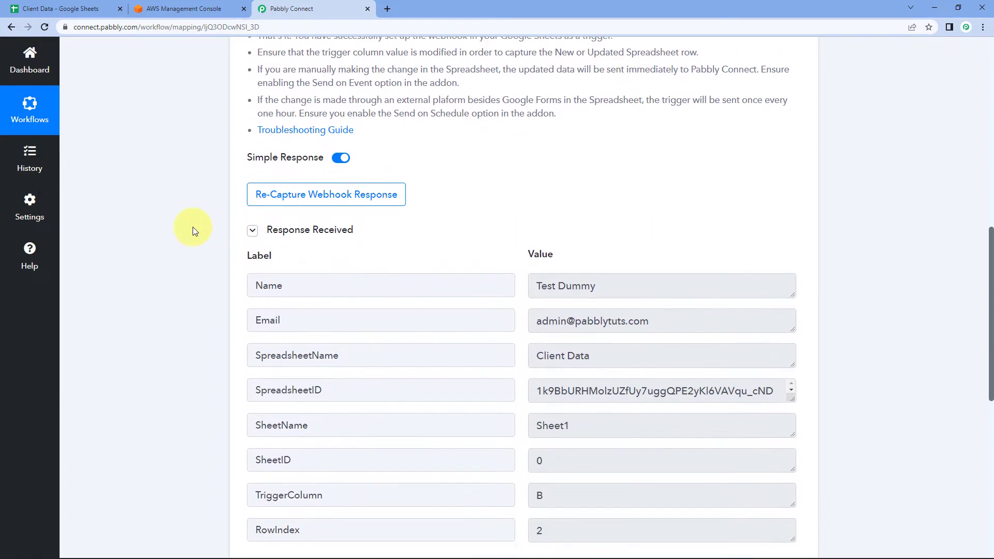
pyautogui.scroll(-2, 192, 231)
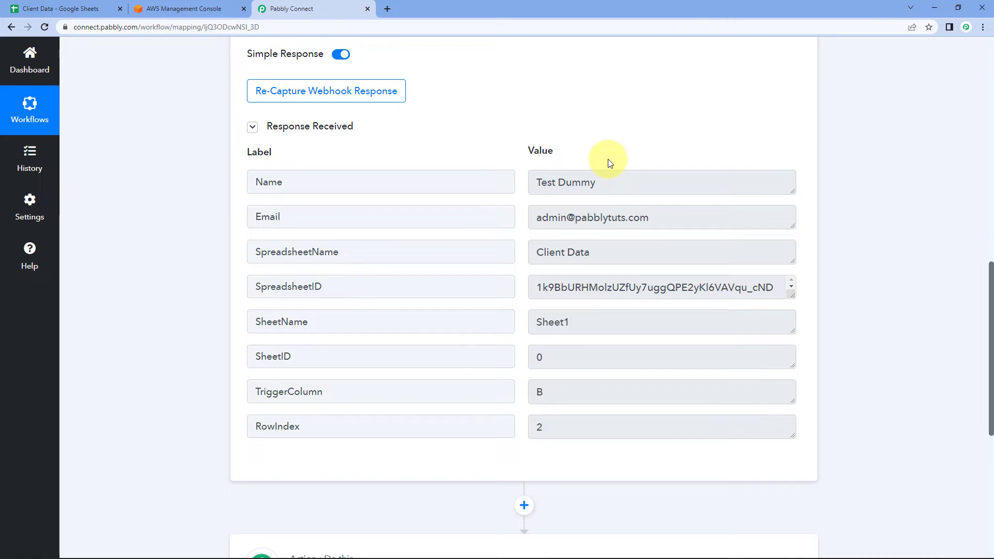
pyautogui.click(52, 9)
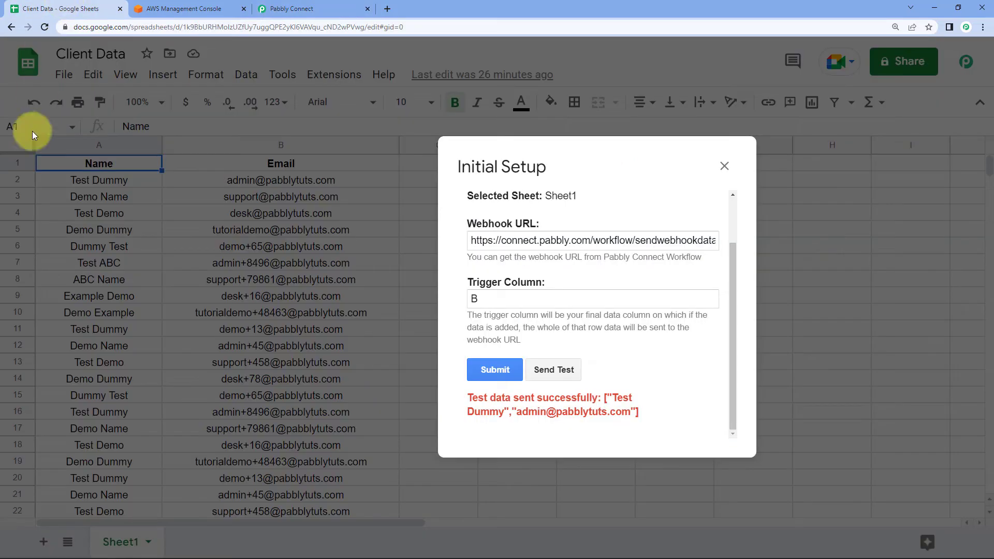
pyautogui.click(300, 9)
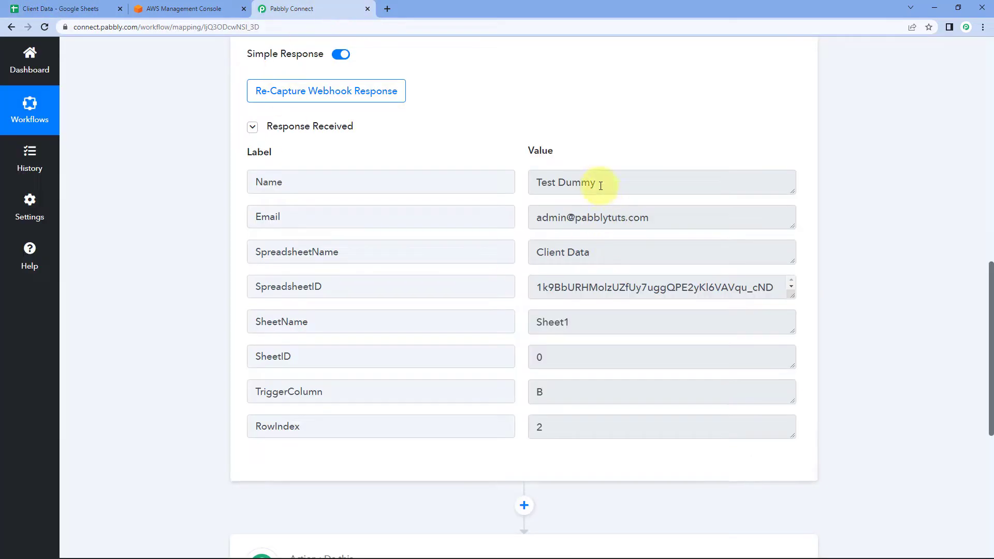
pyautogui.moveTo(605, 186); pyautogui.dragTo(532, 195)
pyautogui.moveTo(677, 216); pyautogui.dragTo(492, 222)
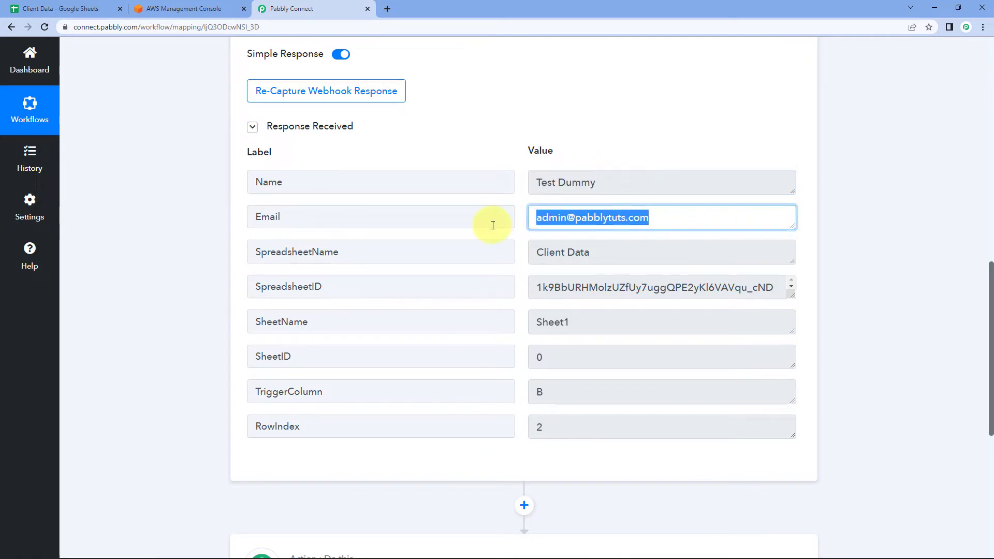
pyautogui.click(519, 151)
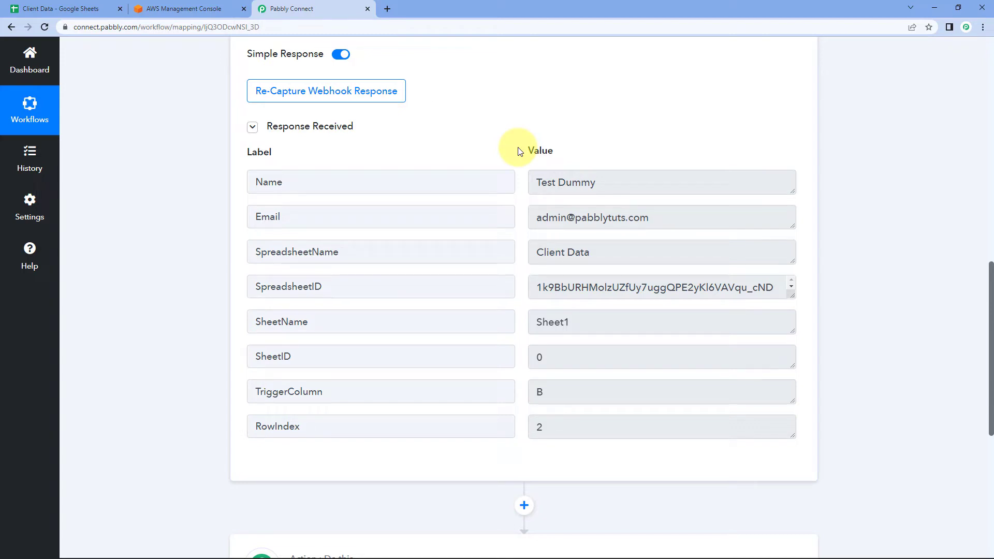
# Submit the Initial Setup form in Sheets, dismiss the contact card, and return to Pabbly Connect.
pyautogui.click(60, 9)
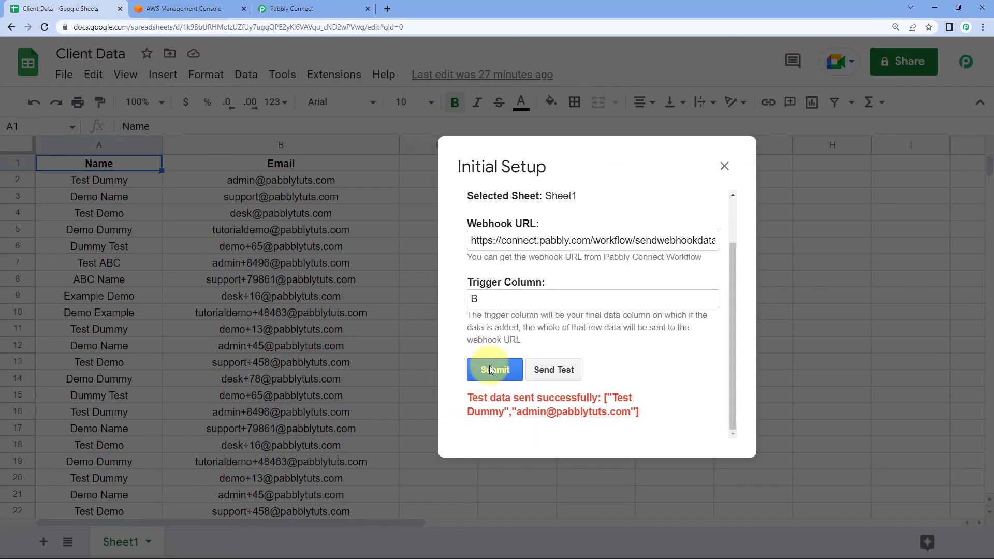
pyautogui.scroll(1, 490, 374)
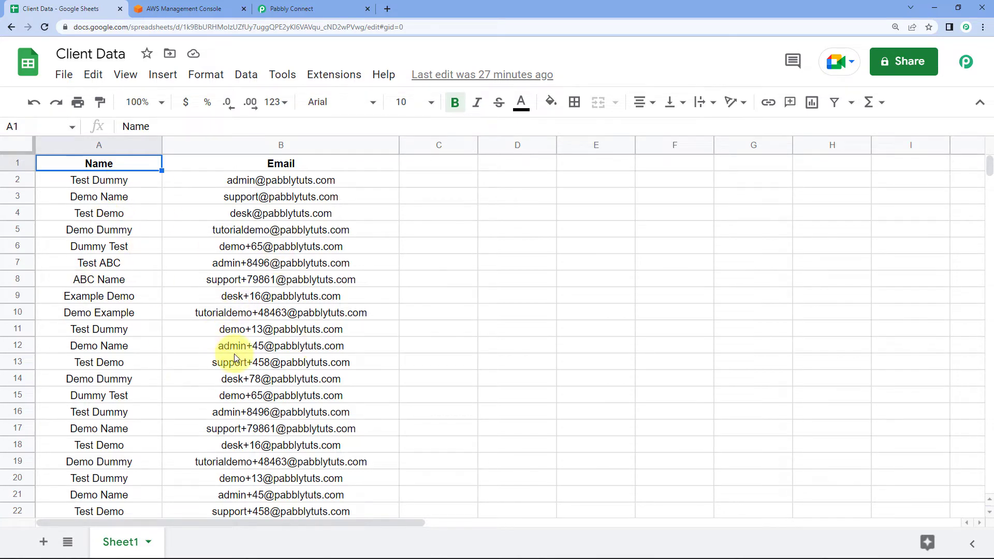
pyautogui.moveTo(234, 353)
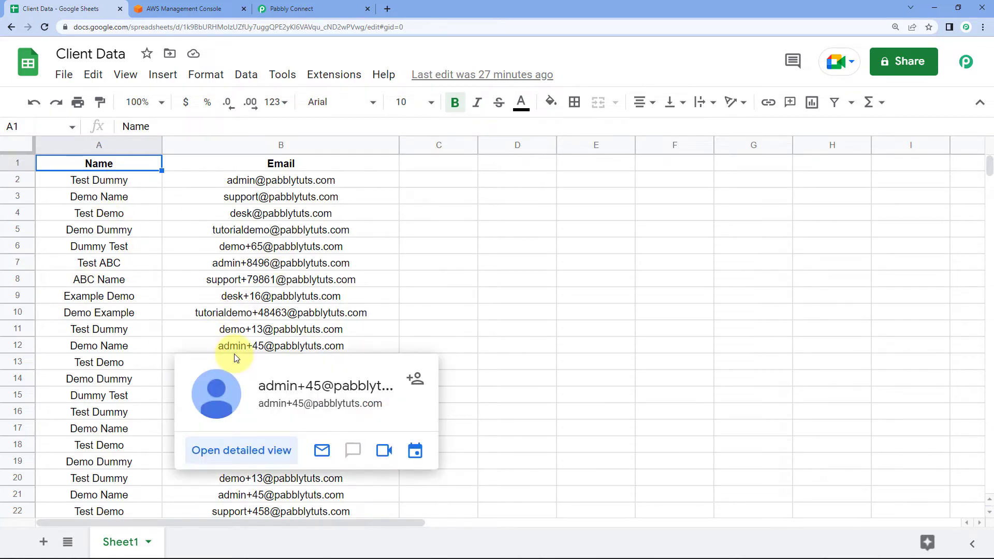
pyautogui.click(446, 317)
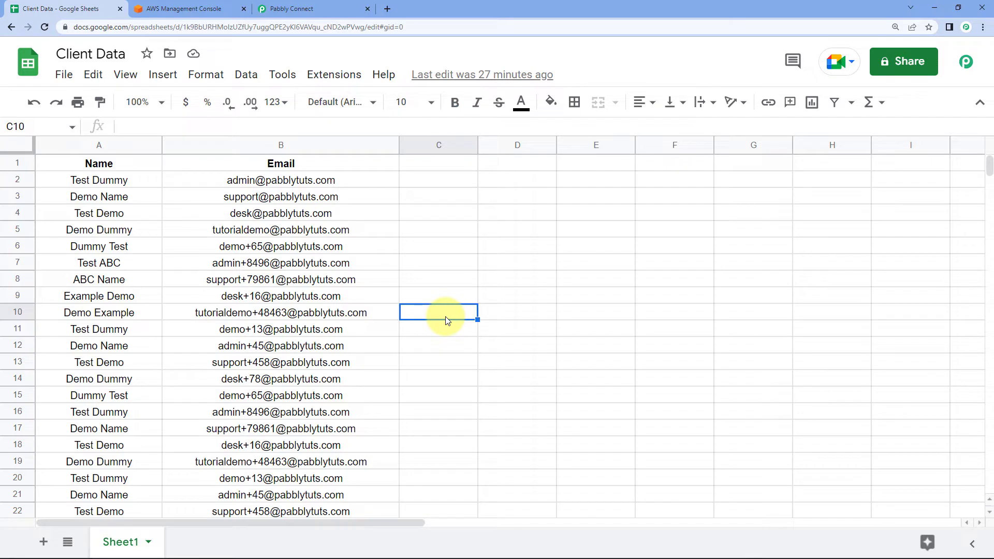
pyautogui.click(295, 9)
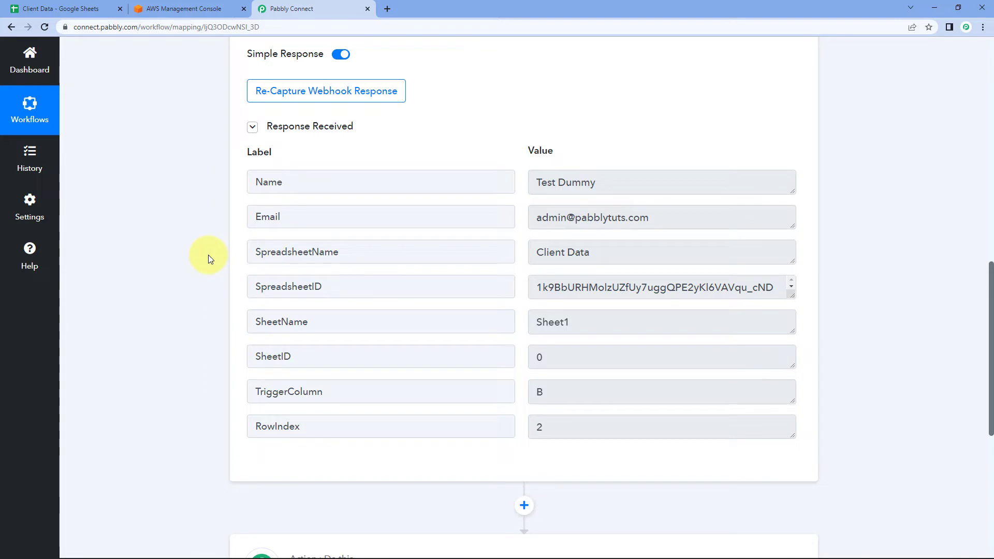
# Set the action step to SMTP by Pabbly with the Send Email event, ready to connect.
pyautogui.scroll(-7, 206, 256)
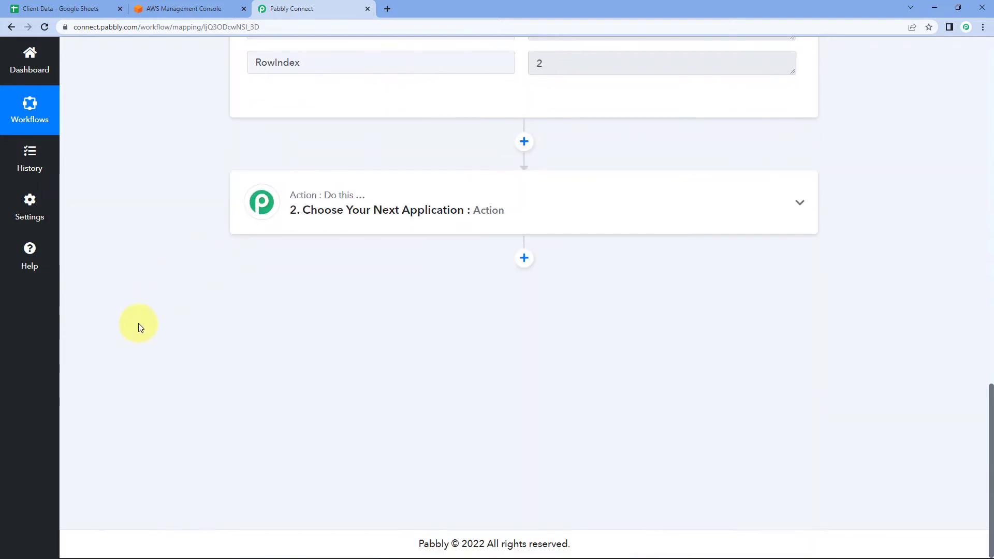
pyautogui.click(492, 205)
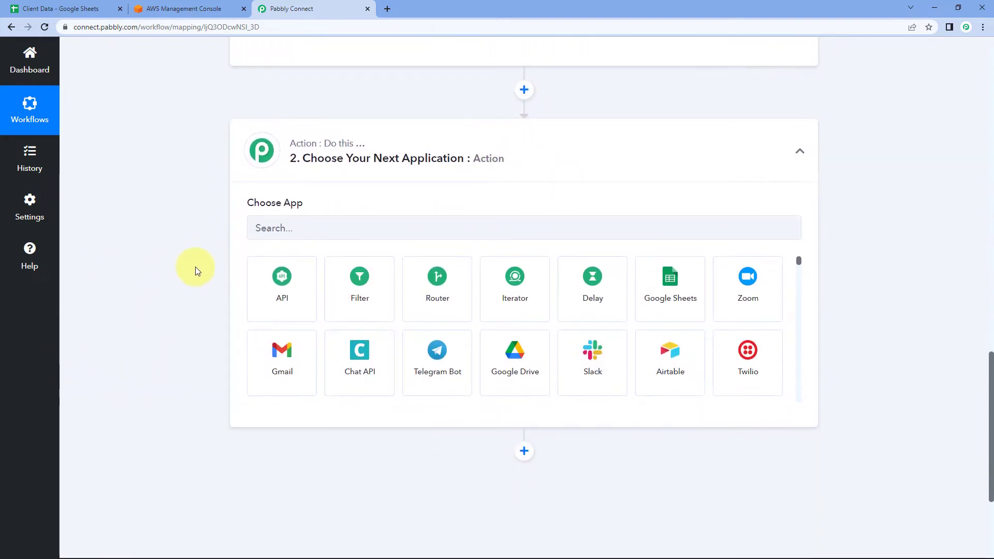
pyautogui.scroll(-1, 233, 207)
pyautogui.click(301, 178)
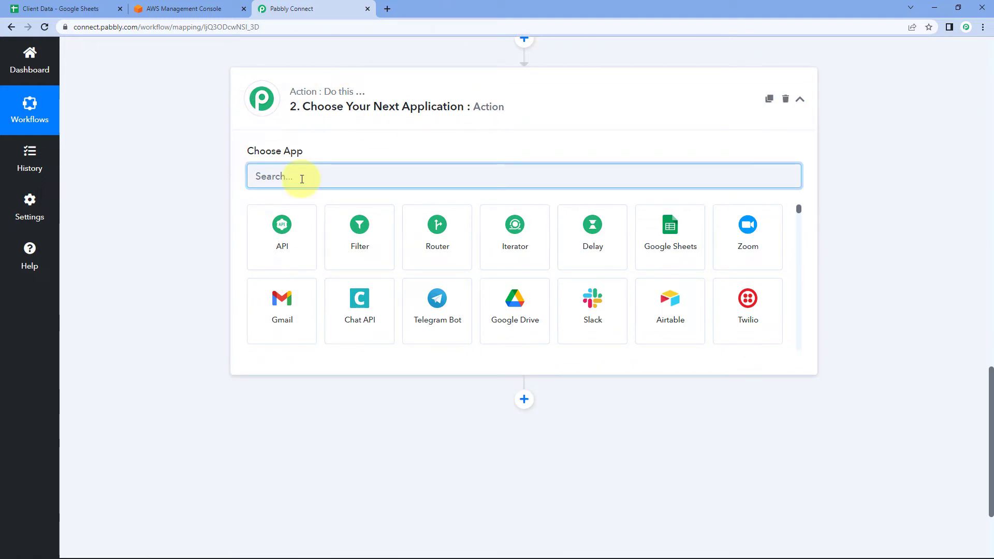
pyautogui.write('SMTP')
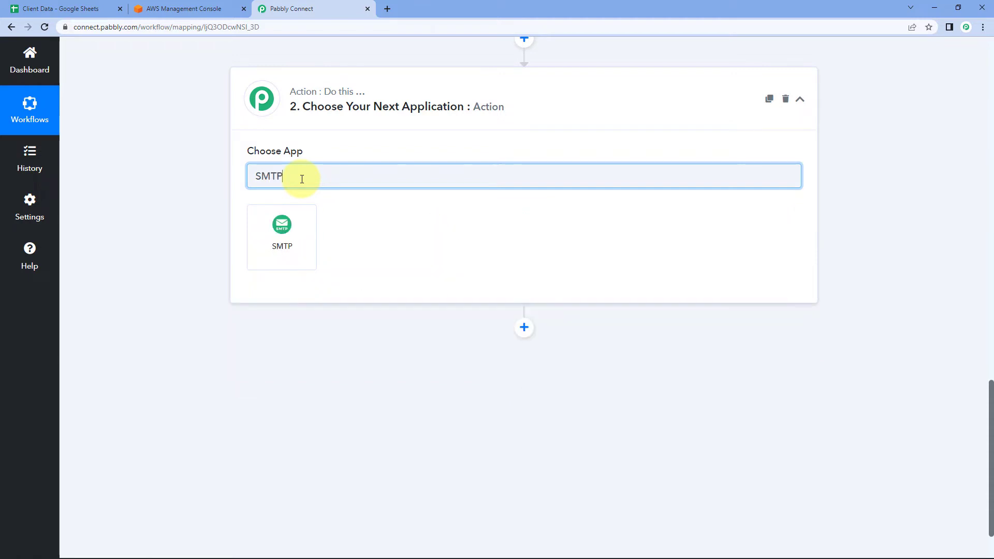
pyautogui.click(299, 232)
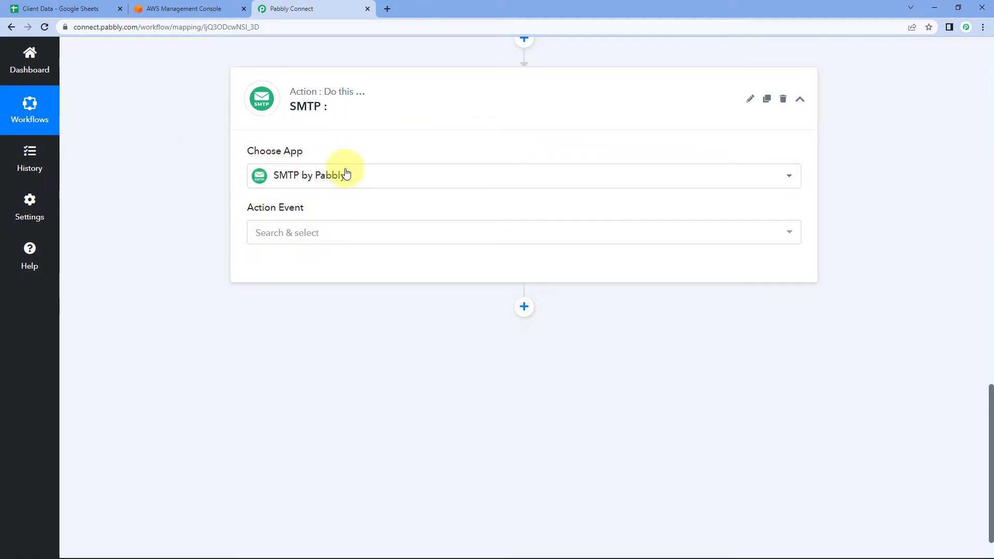
pyautogui.click(311, 238)
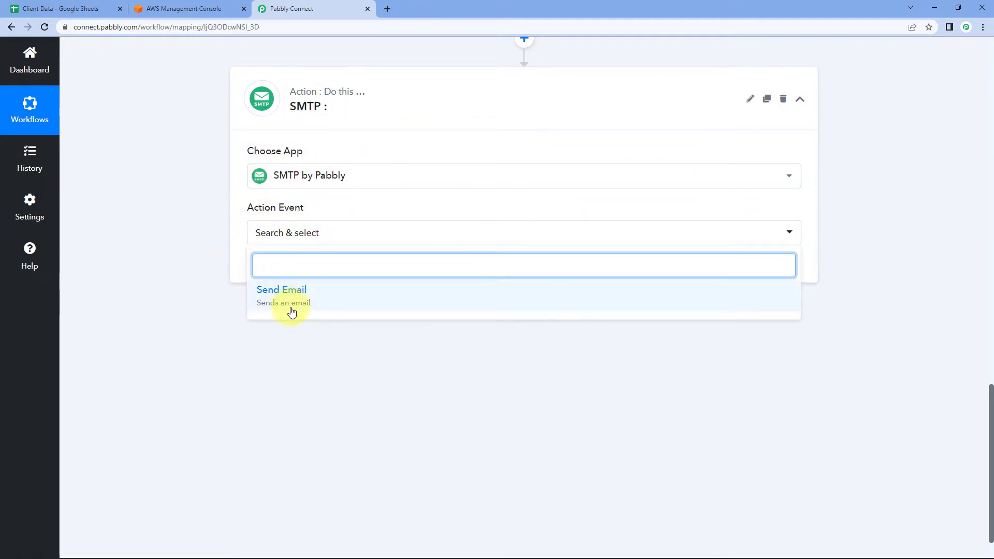
pyautogui.click(315, 303)
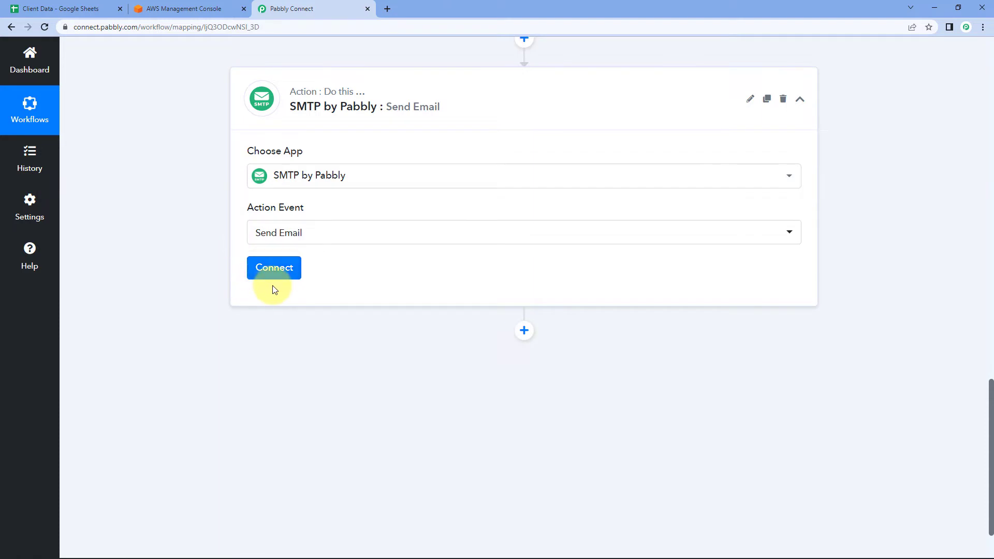
pyautogui.click(272, 285)
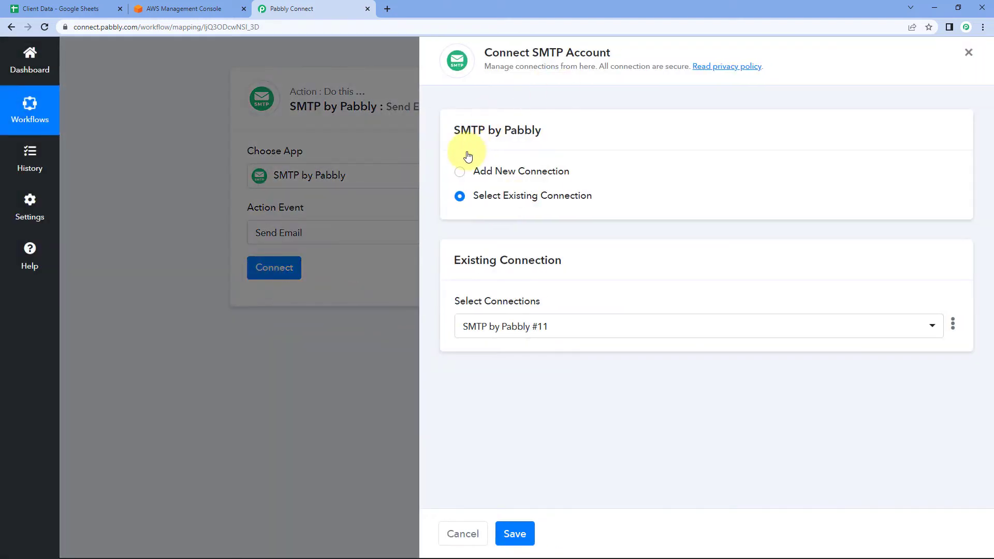
# Add a new SMTP connection and review its empty host, user name, password, encryption and port fields.
pyautogui.click(460, 171)
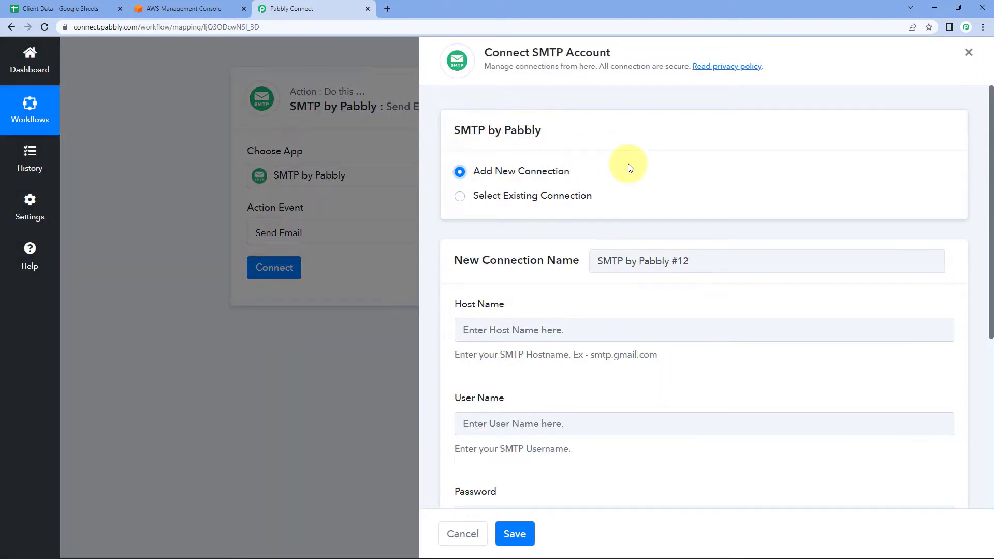
pyautogui.scroll(-3, 624, 171)
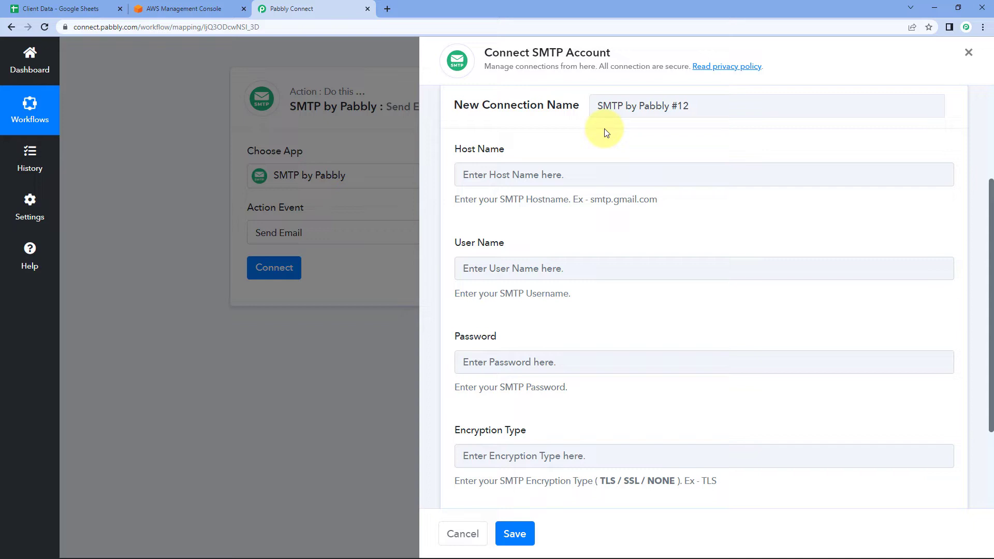
pyautogui.scroll(-1, 604, 128)
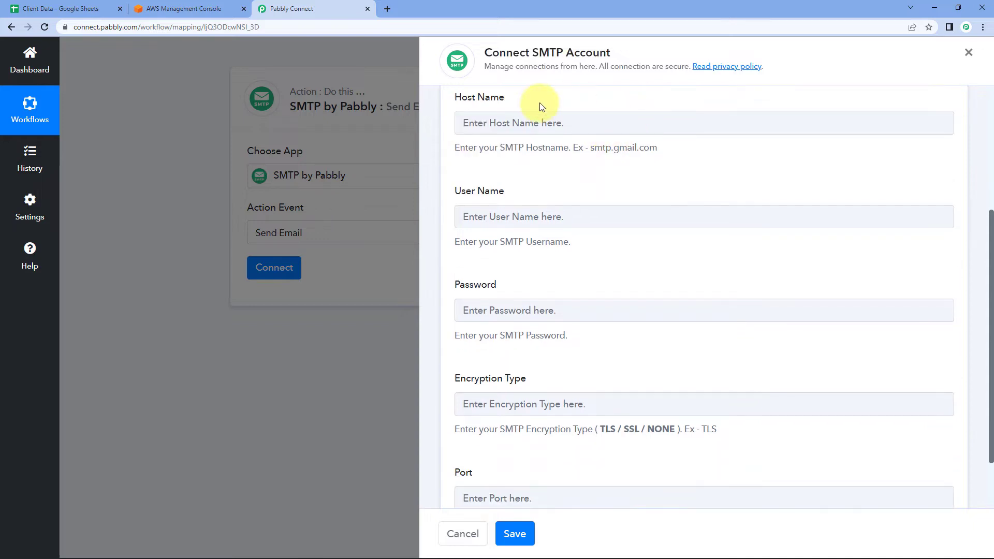
pyautogui.moveTo(539, 100); pyautogui.dragTo(428, 93)
pyautogui.scroll(-4, 533, 305)
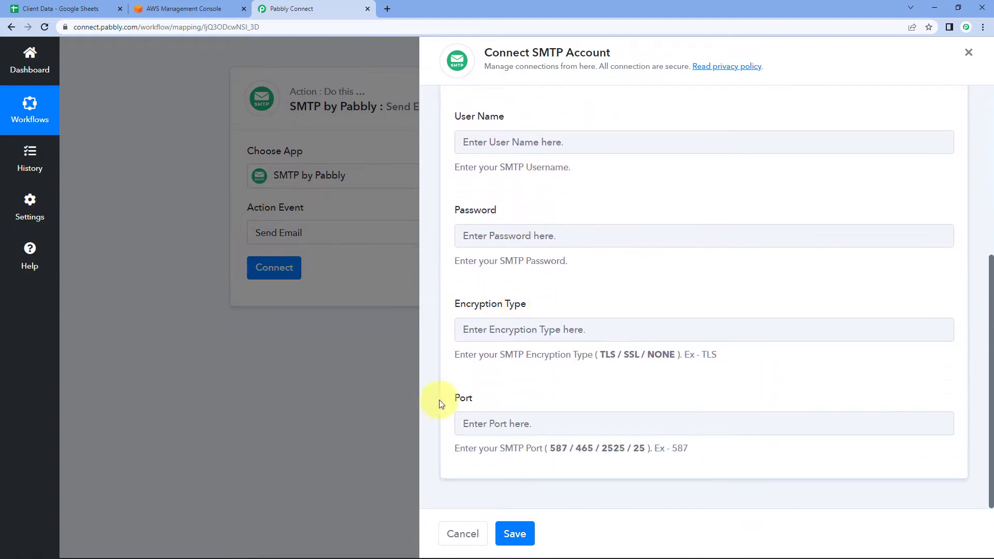
pyautogui.scroll(1, 581, 235)
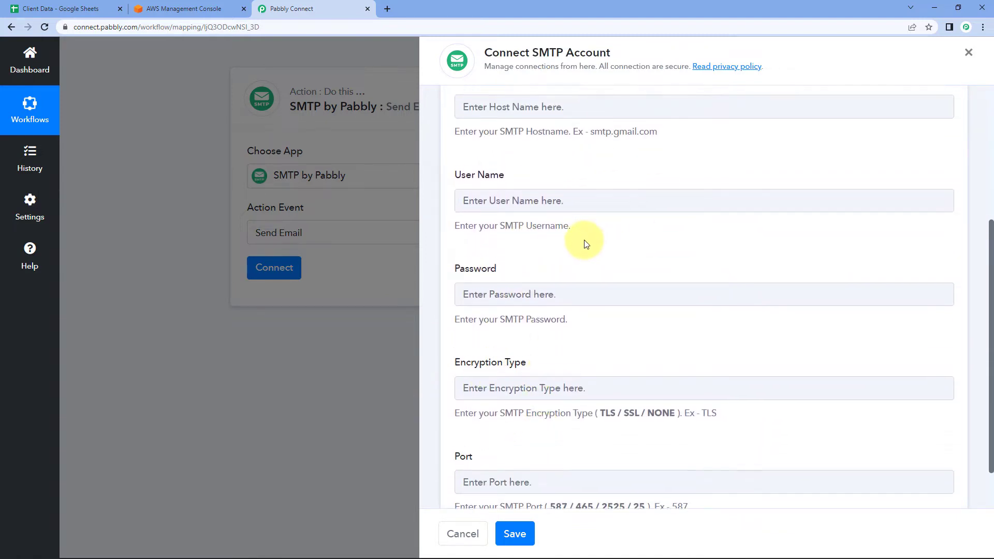
pyautogui.scroll(1, 550, 243)
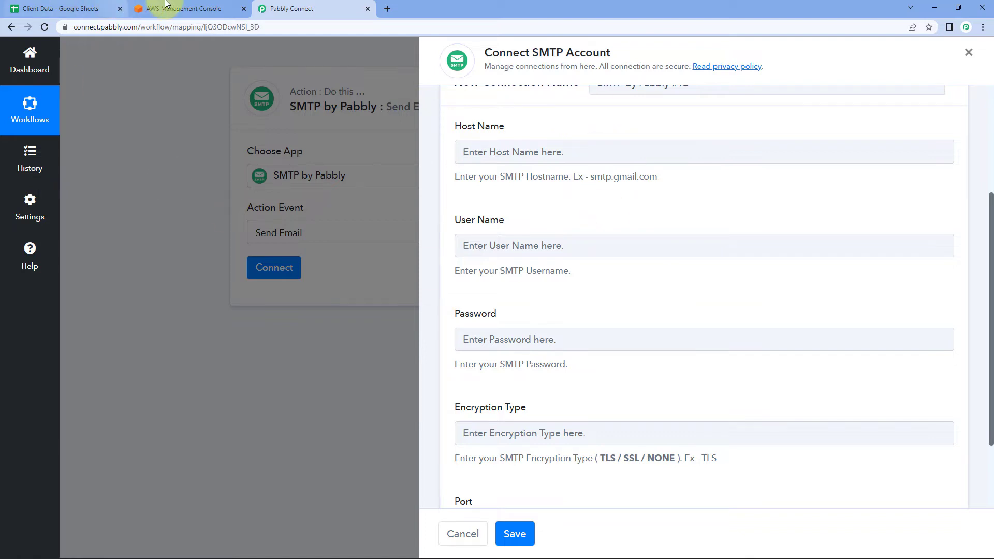
pyautogui.click(184, 9)
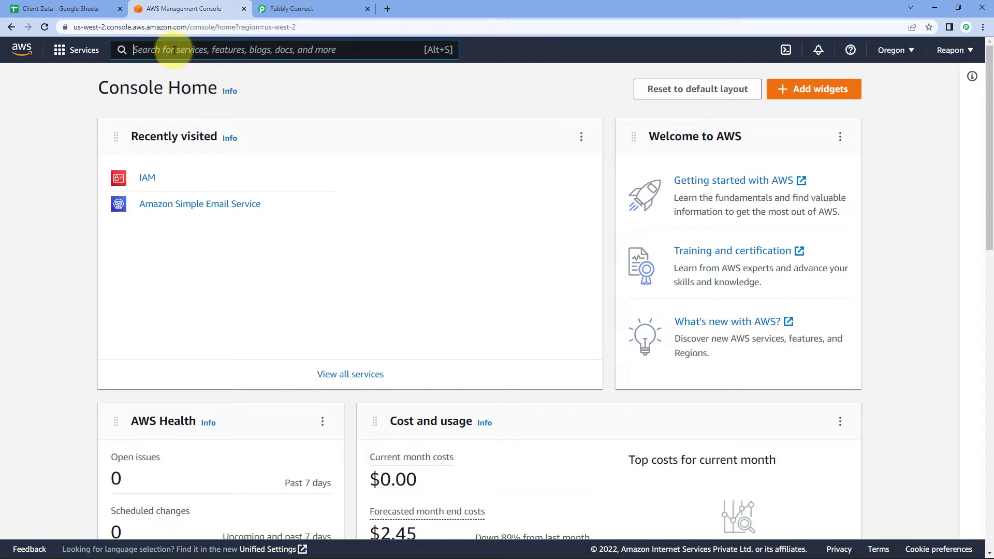
# Open Amazon Simple Email Service and go to its Account dashboard.
pyautogui.write('Amazon Si')
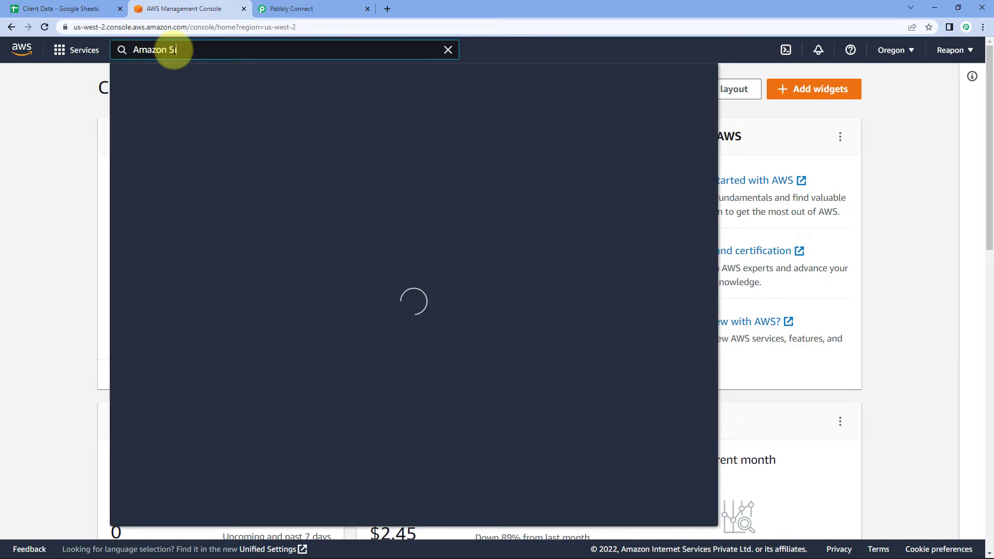
pyautogui.write('mple Email ')
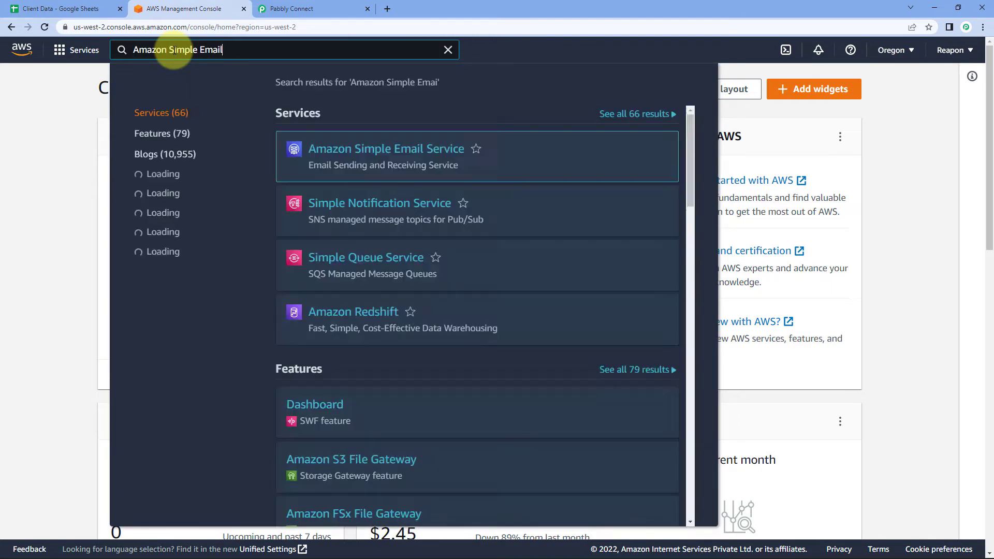
pyautogui.write('Servi')
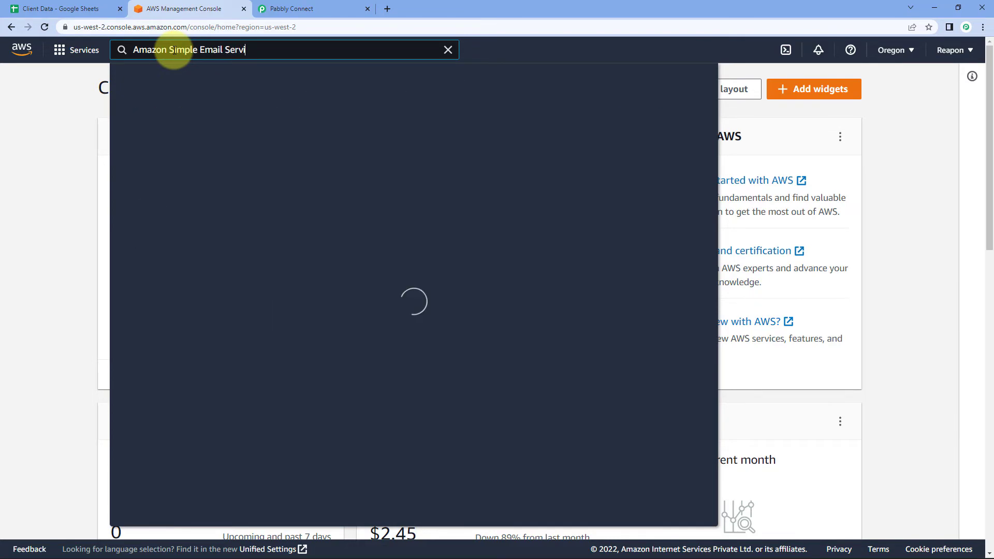
pyautogui.write('ce')
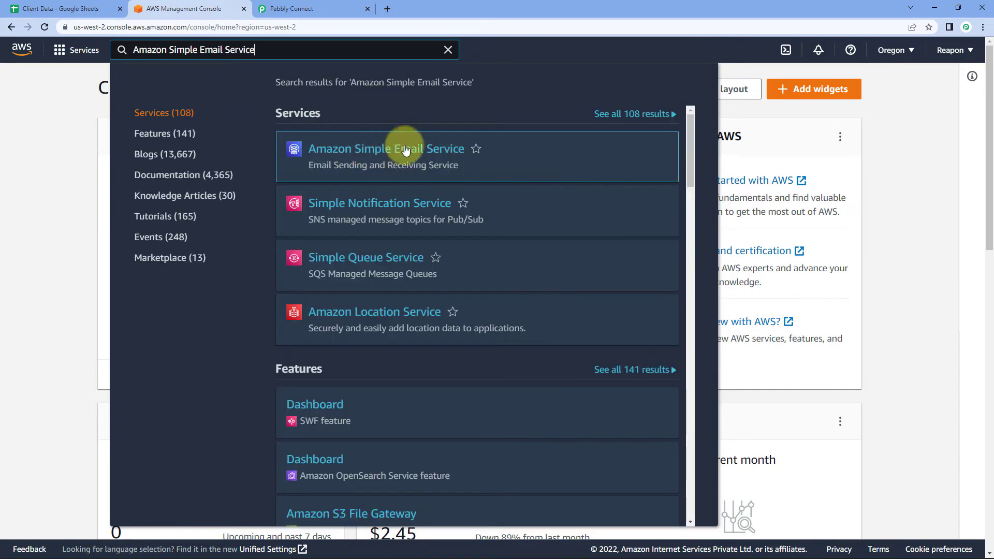
pyautogui.click(404, 149)
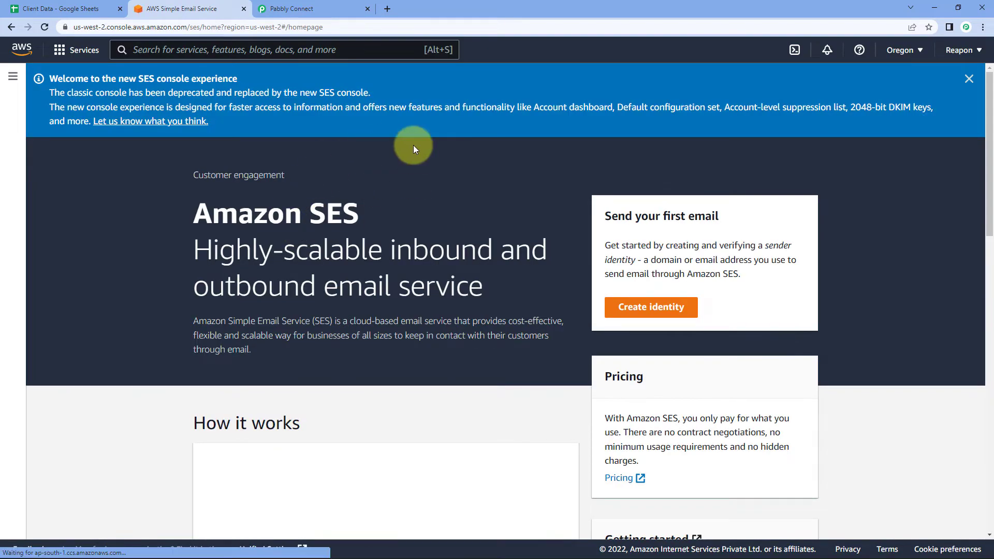
pyautogui.click(13, 79)
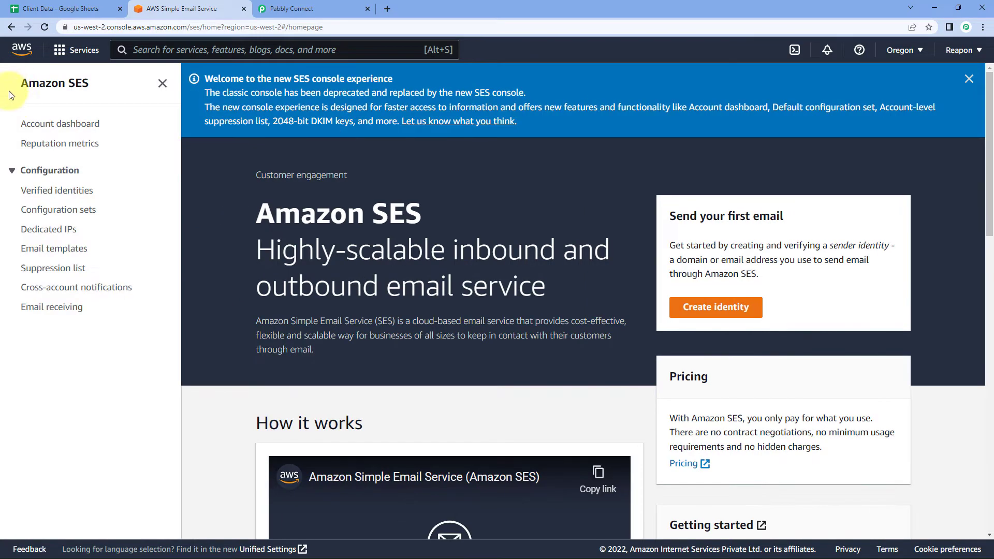
pyautogui.click(41, 127)
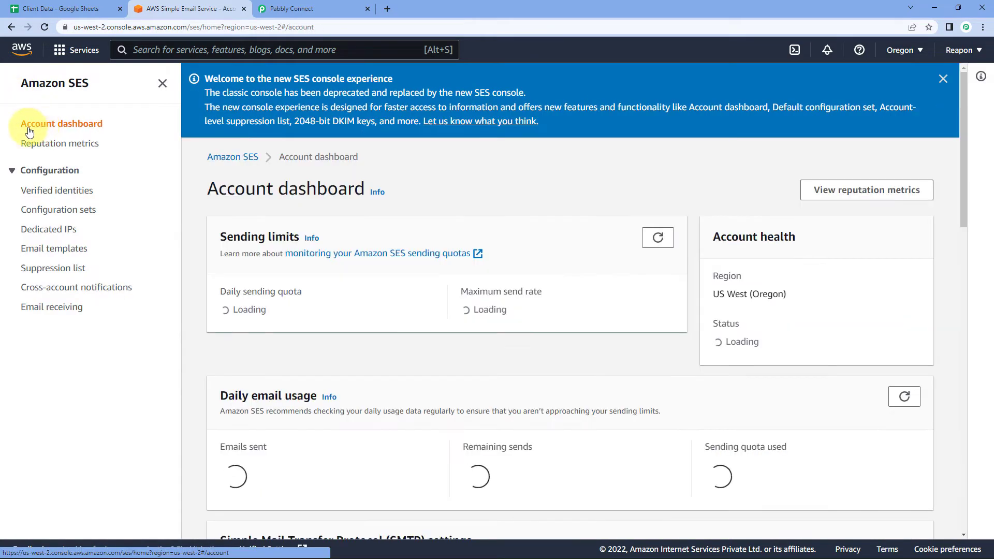
pyautogui.click(160, 83)
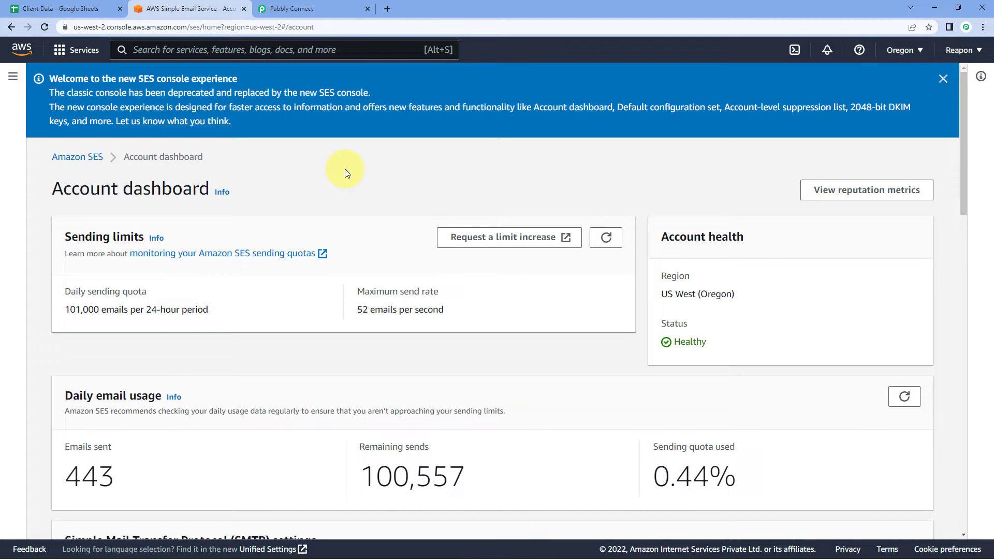
pyautogui.click(942, 79)
# Review the sending stats (443 sent, 100,557 remaining, 0.44% quota used) and SMTP settings.
pyautogui.scroll(-1, 328, 136)
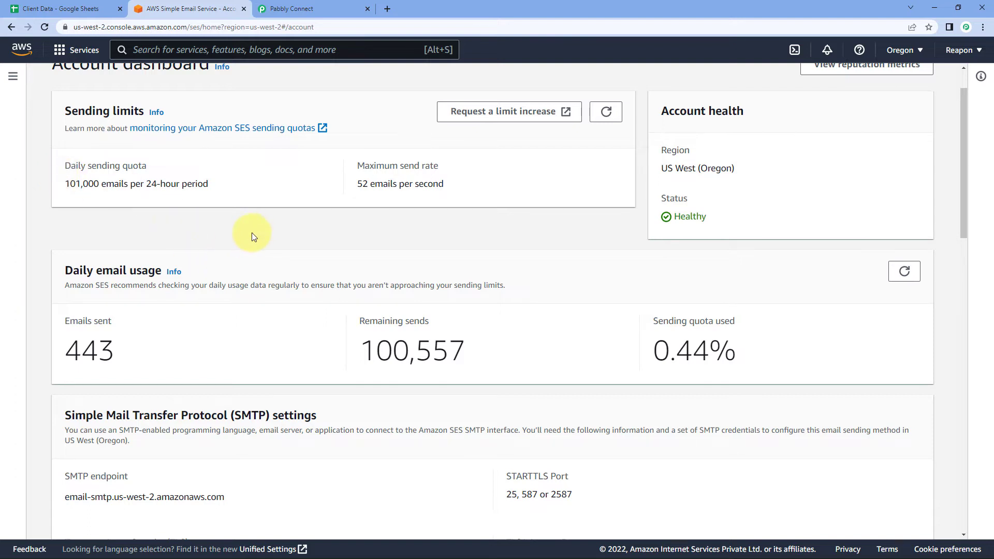
pyautogui.scroll(-2, 247, 245)
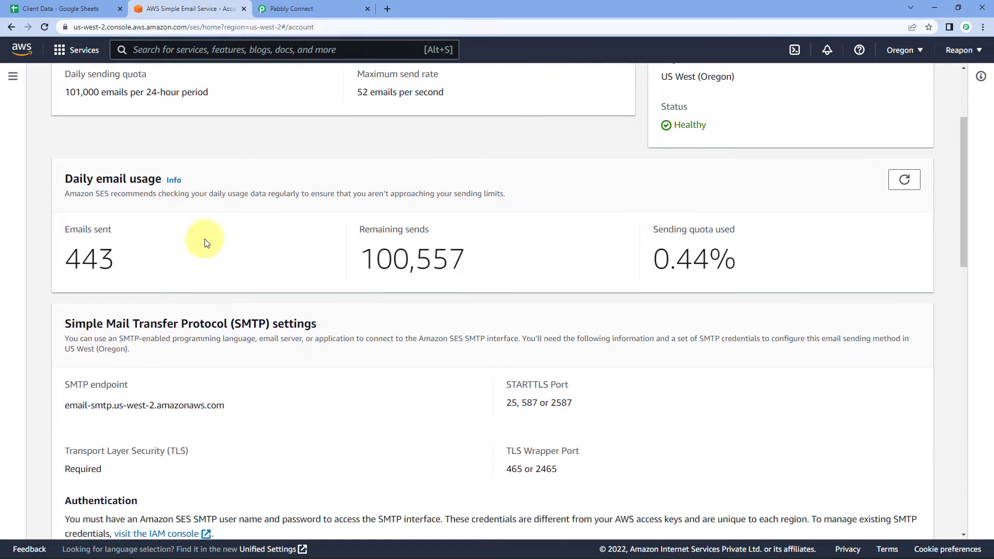
pyautogui.moveTo(135, 246); pyautogui.dragTo(69, 245)
pyautogui.click(107, 251)
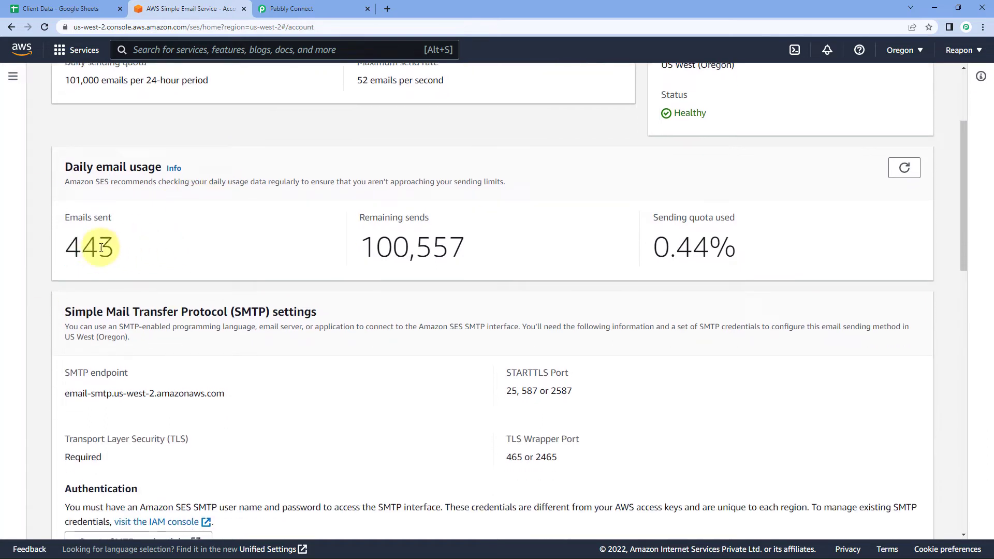
pyautogui.moveTo(361, 252); pyautogui.dragTo(507, 248)
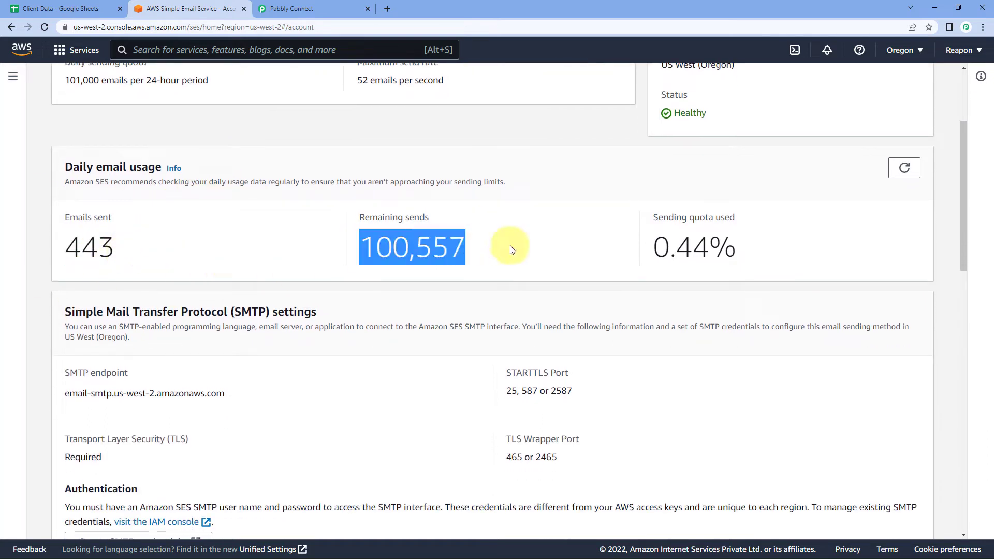
pyautogui.click(500, 248)
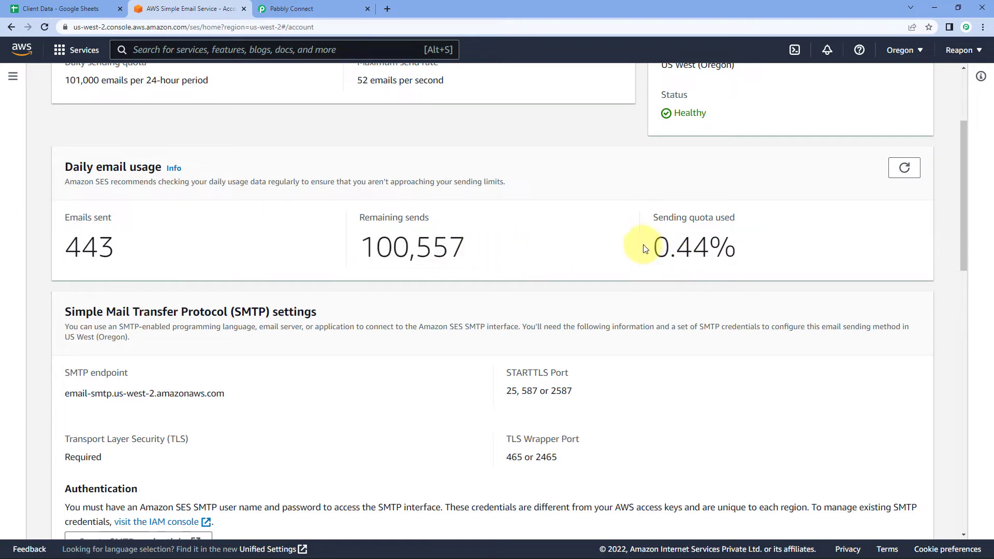
pyautogui.moveTo(644, 248); pyautogui.dragTo(781, 253)
pyautogui.click(618, 186)
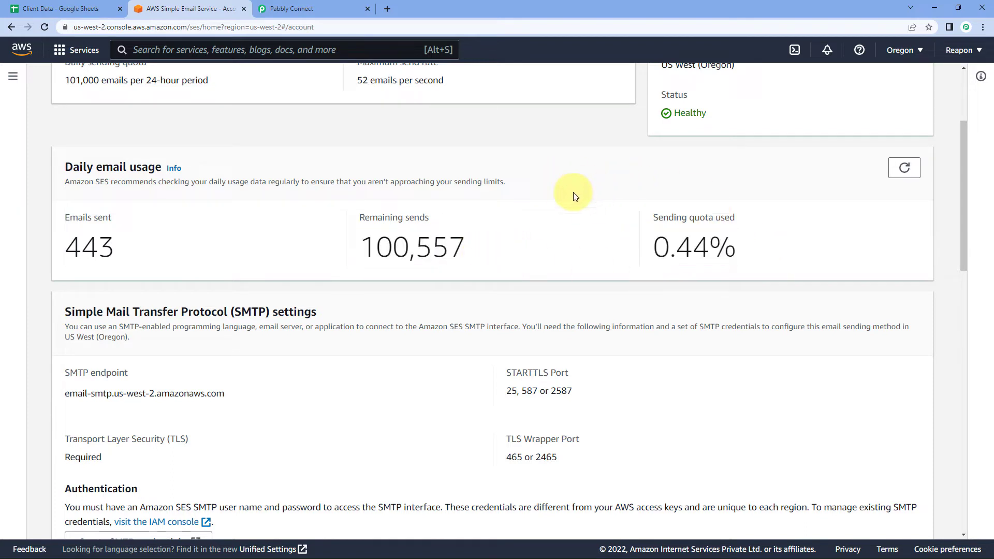
pyautogui.scroll(1, 563, 200)
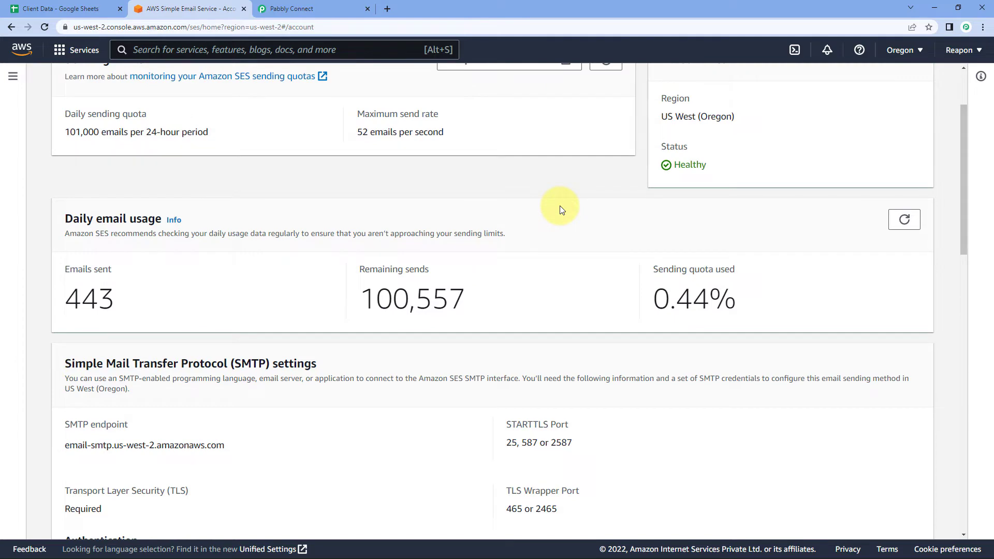
pyautogui.scroll(-4, 560, 206)
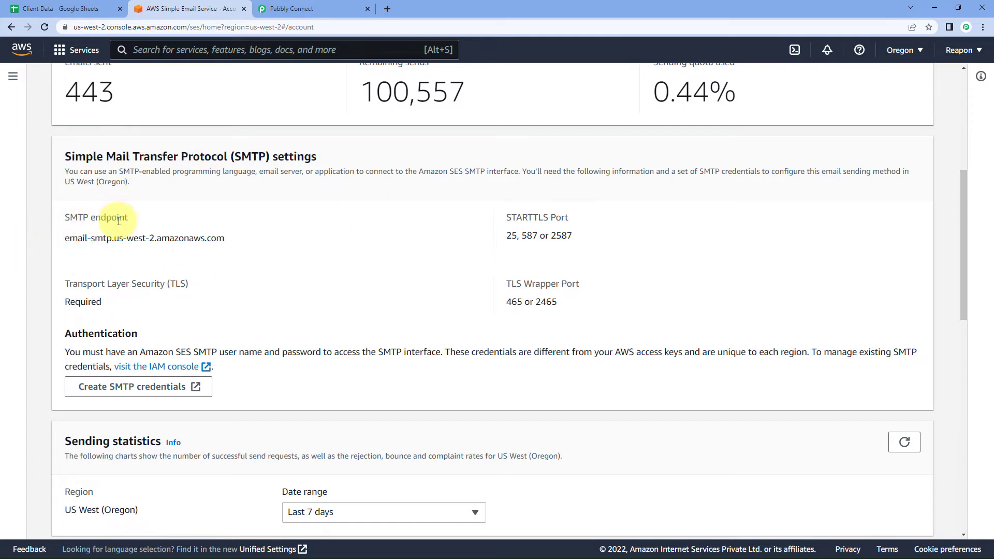
# Paste the SES endpoint email-smtp.us-west-2.amazonaws.com into the Host Name field.
pyautogui.moveTo(230, 244); pyautogui.dragTo(93, 242)
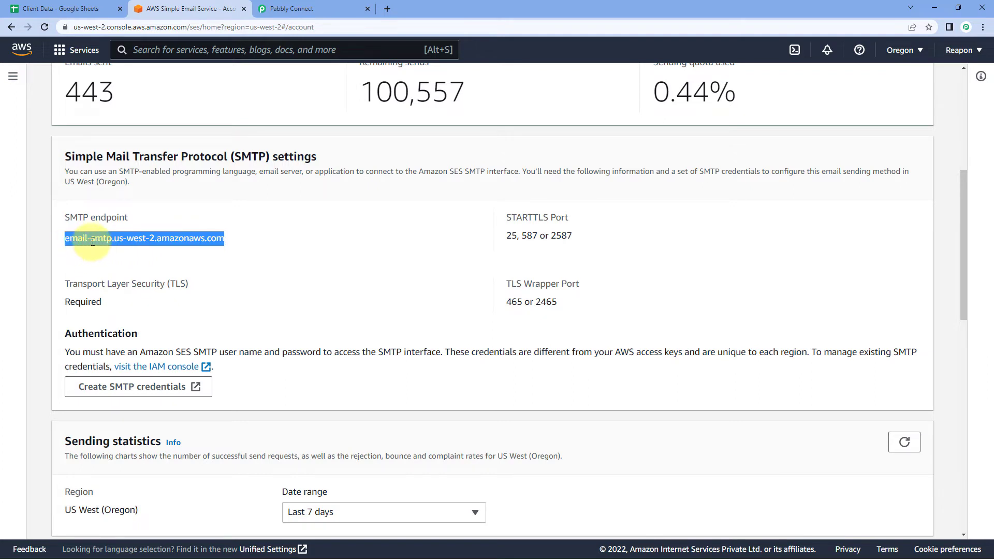
pyautogui.rightClick(93, 242)
pyautogui.click(114, 256)
pyautogui.click(202, 216)
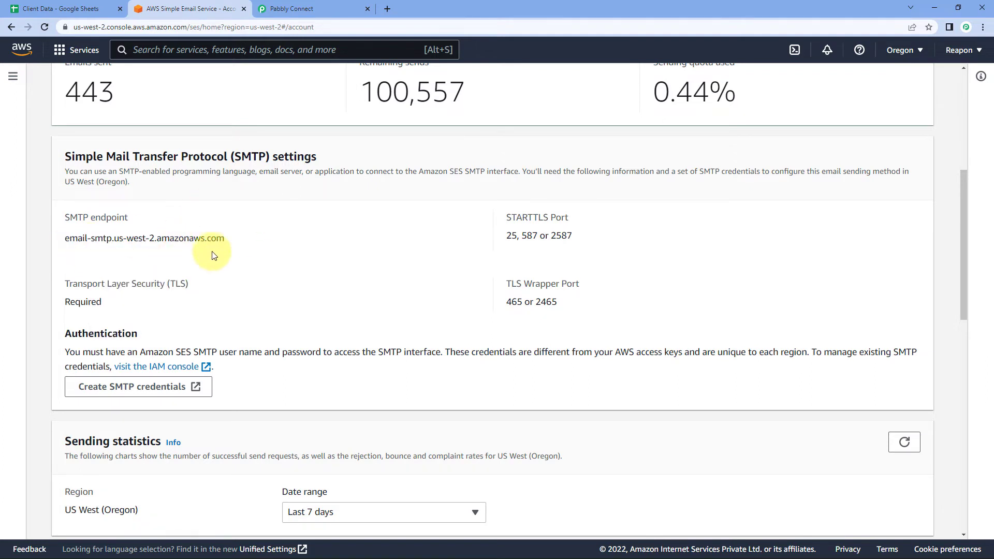
pyautogui.click(309, 3)
pyautogui.scroll(1, 570, 244)
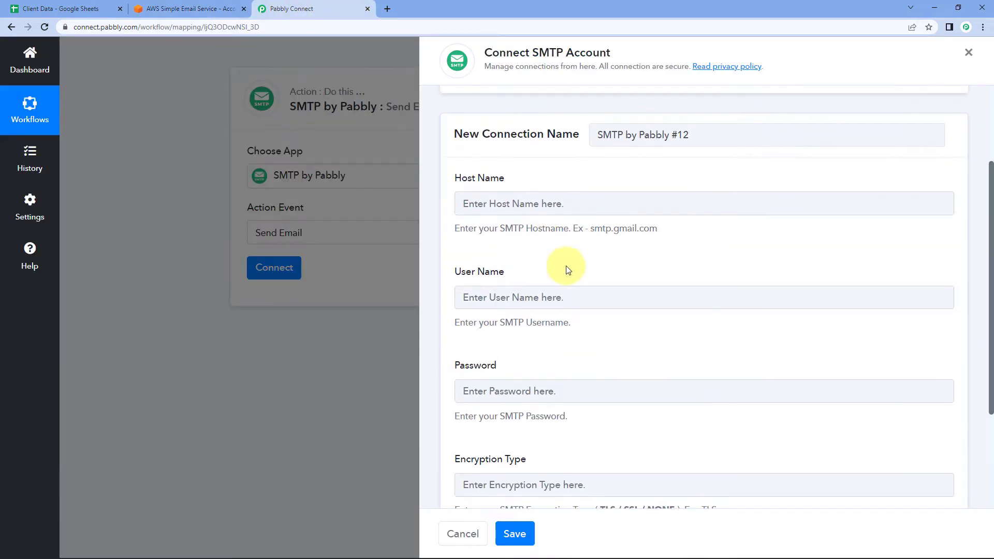
pyautogui.click(458, 207)
pyautogui.rightClick(456, 211)
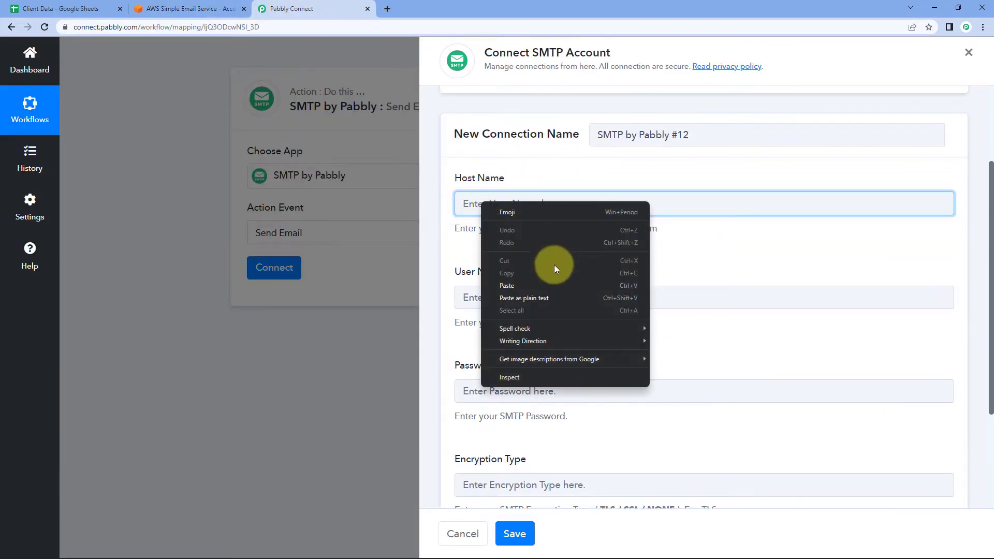
pyautogui.click(526, 285)
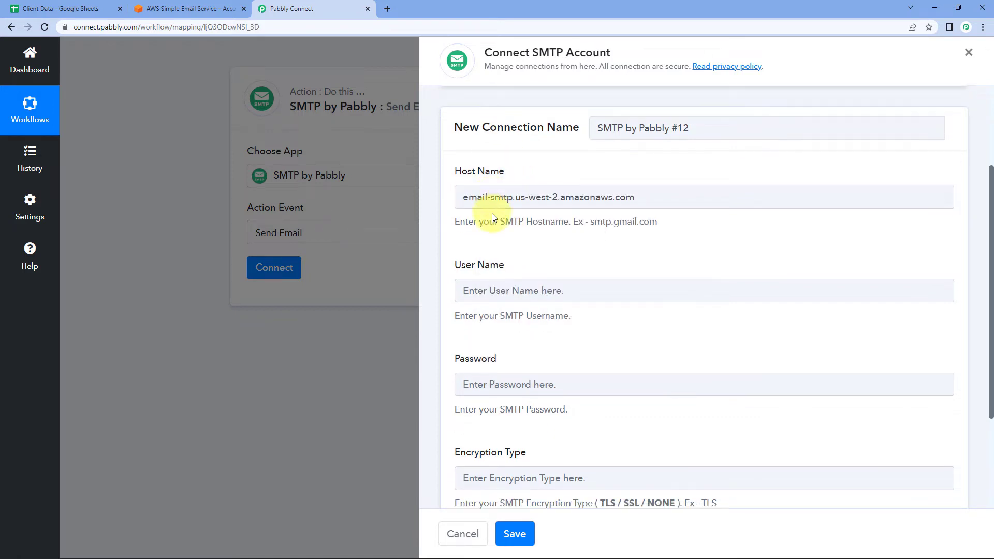
pyautogui.scroll(-1, 520, 187)
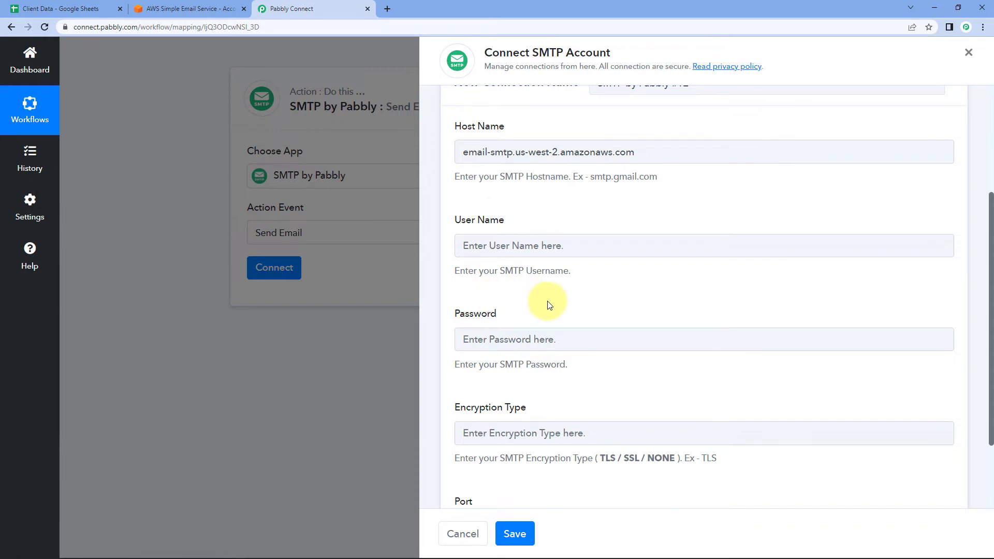
pyautogui.scroll(-2, 557, 295)
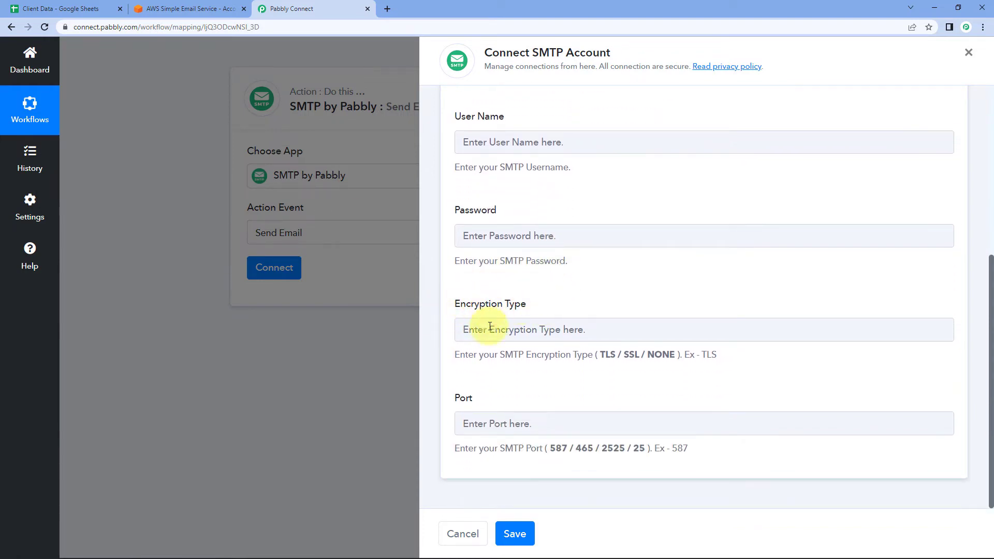
# Set the Encryption Type to TLS, as listed in the SES settings.
pyautogui.click(171, 9)
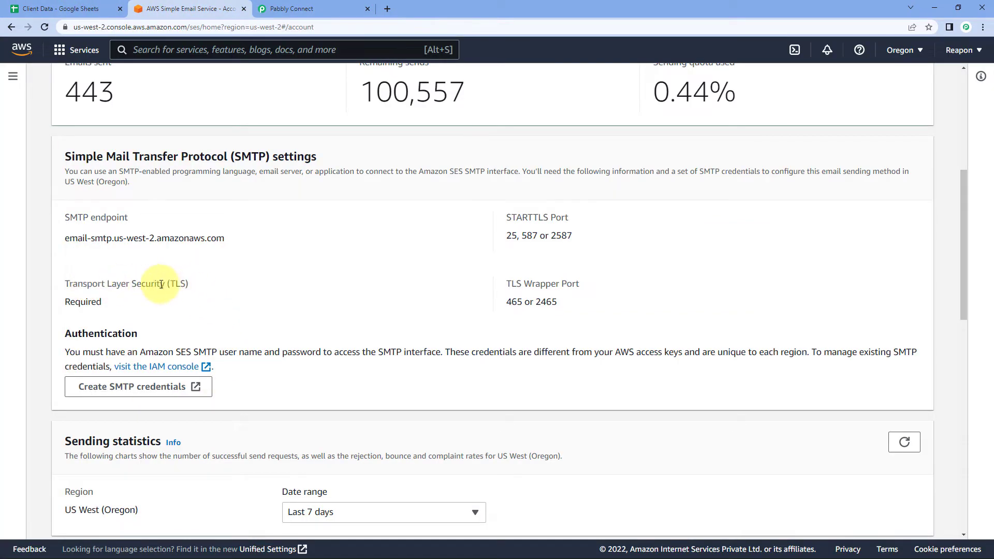
pyautogui.doubleClick(178, 285)
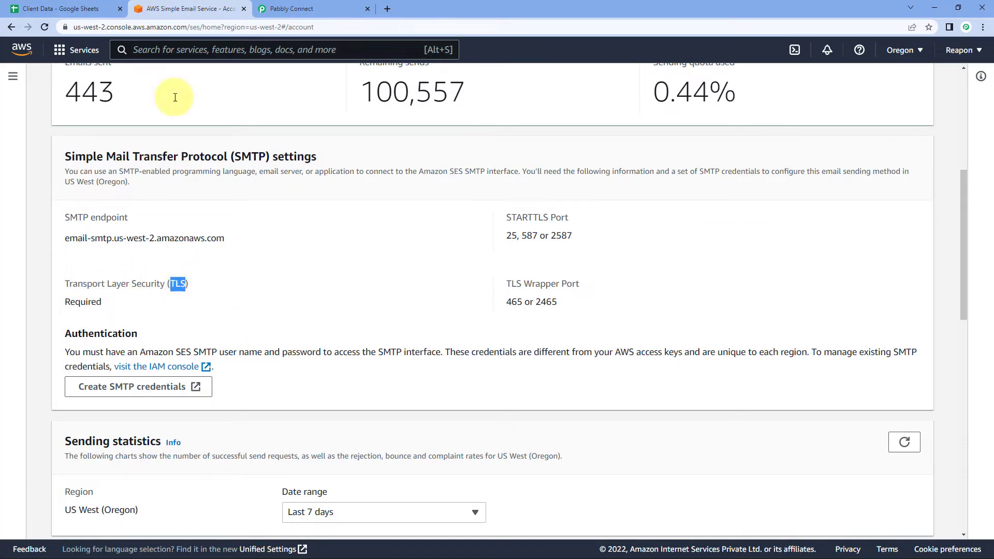
pyautogui.click(306, 9)
pyautogui.click(493, 336)
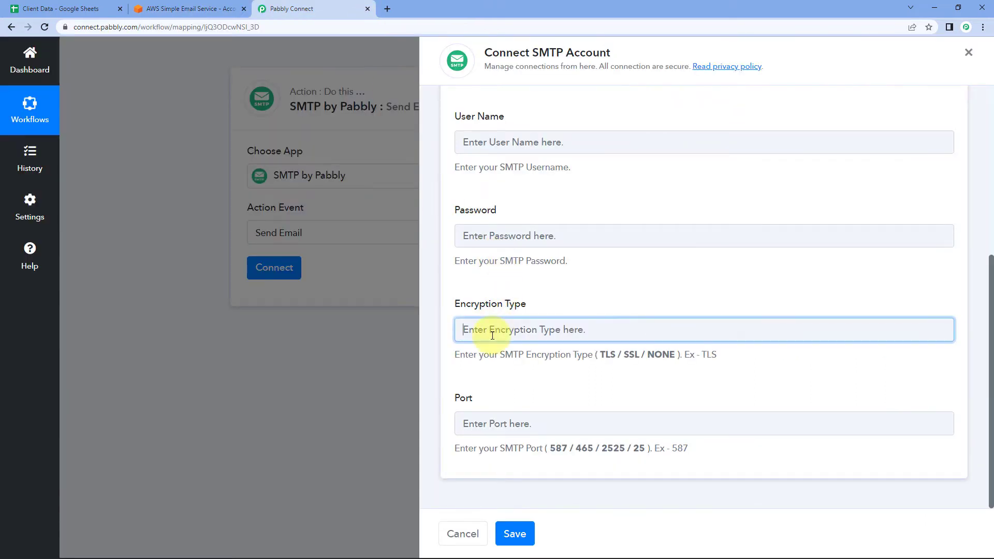
pyautogui.write('TLS')
pyautogui.click(510, 369)
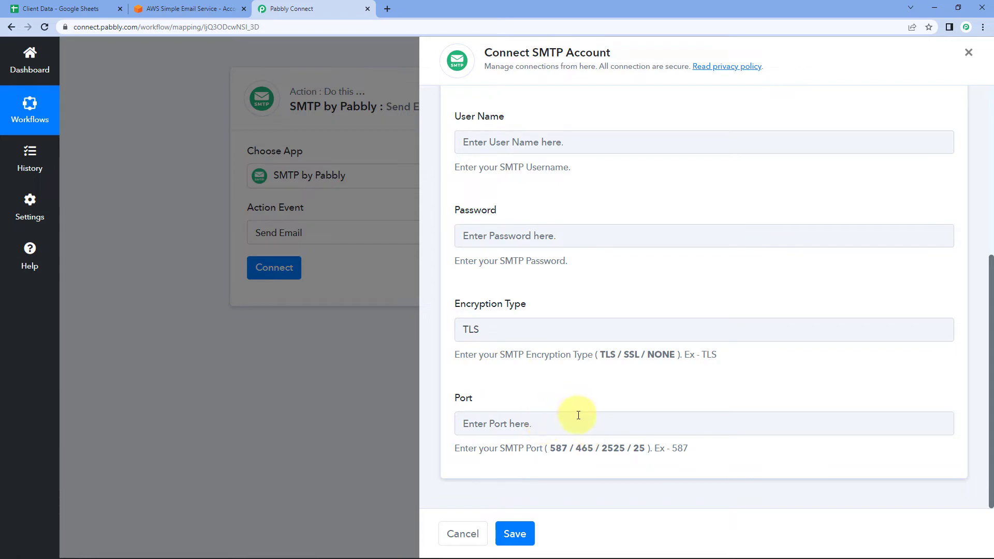
# Copy the STARTTLS port 587 from SES into the Port field.
pyautogui.click(171, 9)
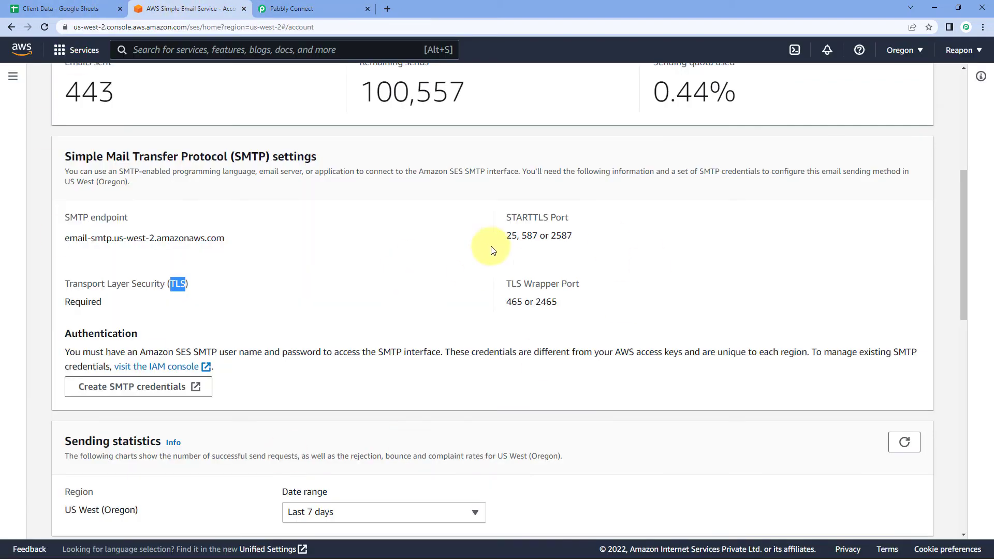
pyautogui.doubleClick(528, 236)
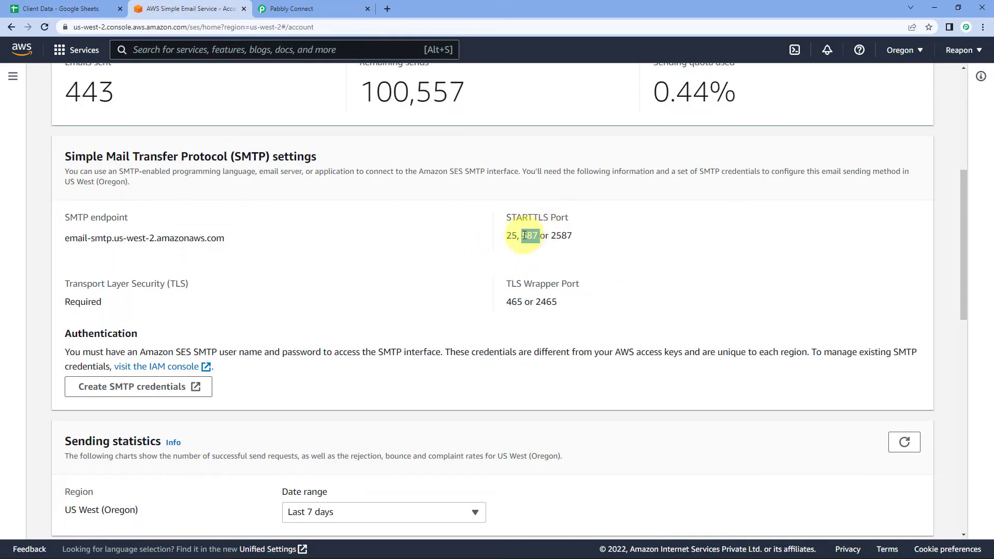
pyautogui.rightClick(530, 237)
pyautogui.click(546, 247)
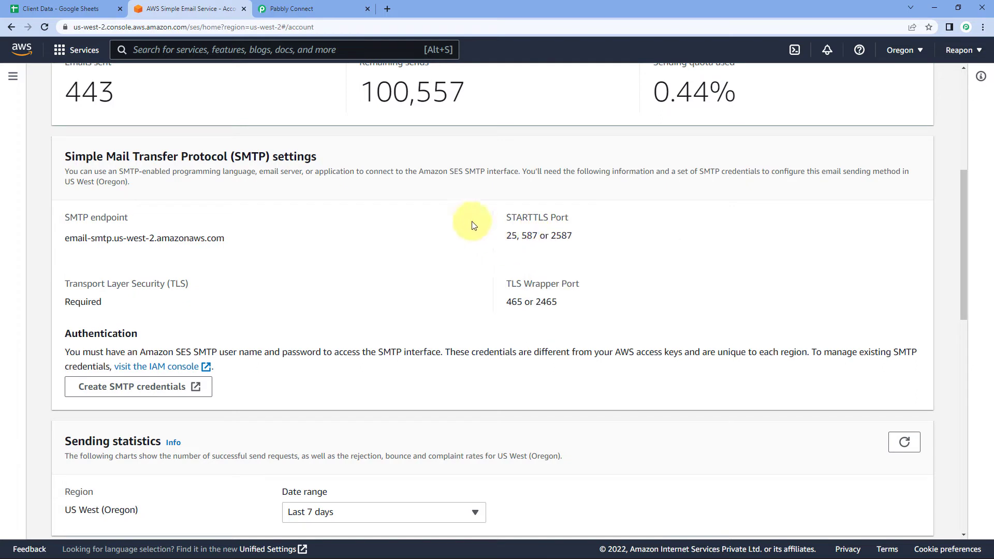
pyautogui.click(280, 9)
pyautogui.click(505, 423)
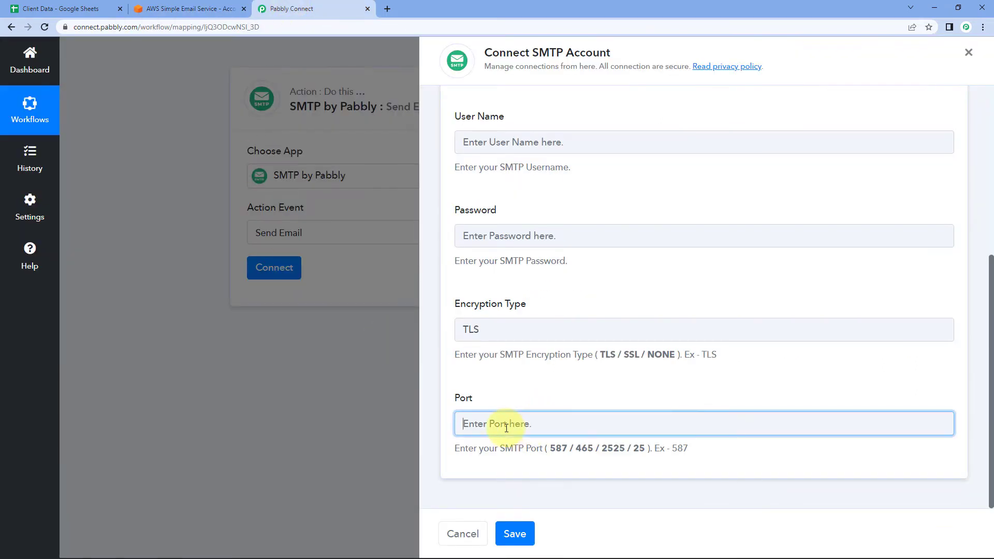
pyautogui.rightClick(506, 426)
pyautogui.click(539, 328)
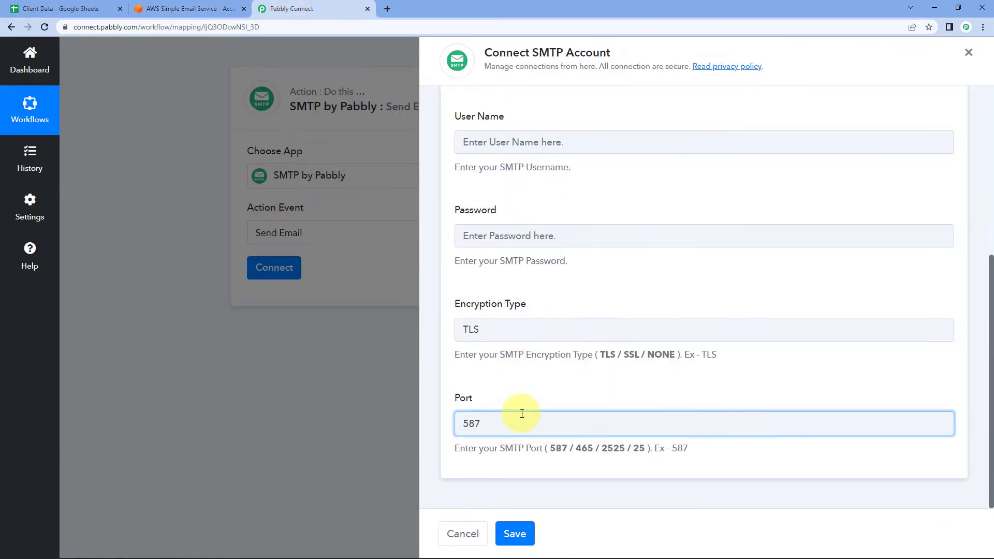
pyautogui.click(511, 384)
pyautogui.scroll(1, 521, 395)
pyautogui.scroll(1, 522, 393)
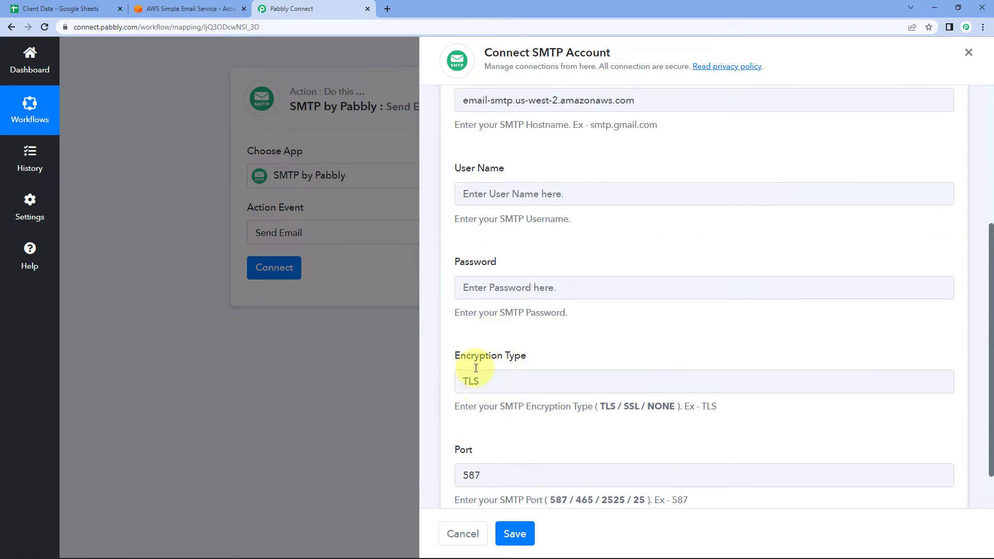
pyautogui.scroll(3, 513, 445)
pyautogui.scroll(-2, 503, 317)
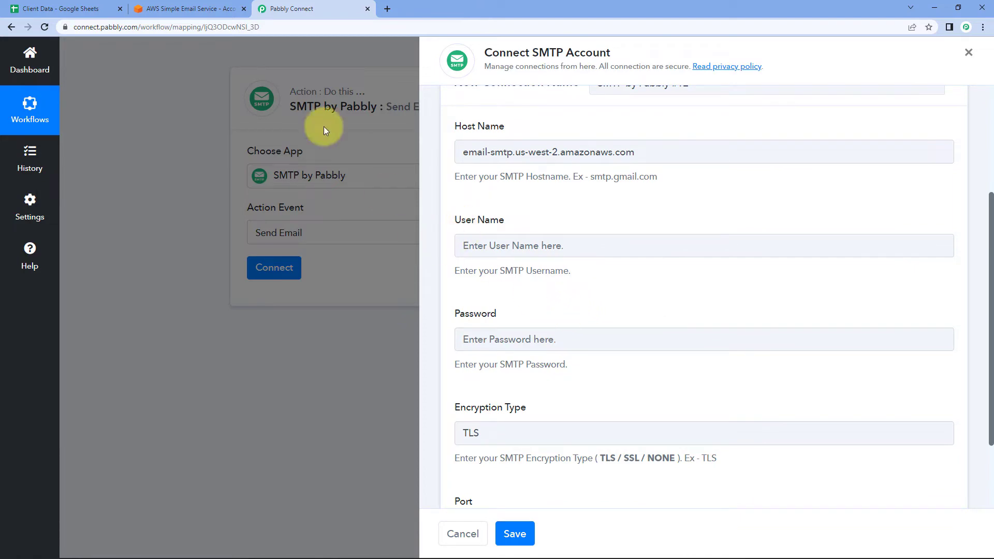
pyautogui.click(187, 8)
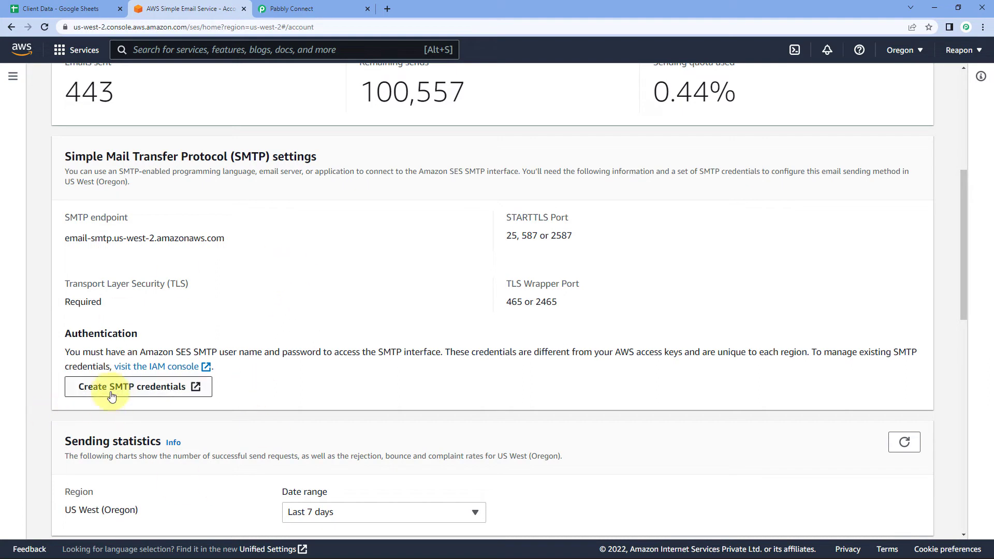
# Create SMTP credentials for a new IAM user and reveal its SMTP username and password.
pyautogui.click(156, 396)
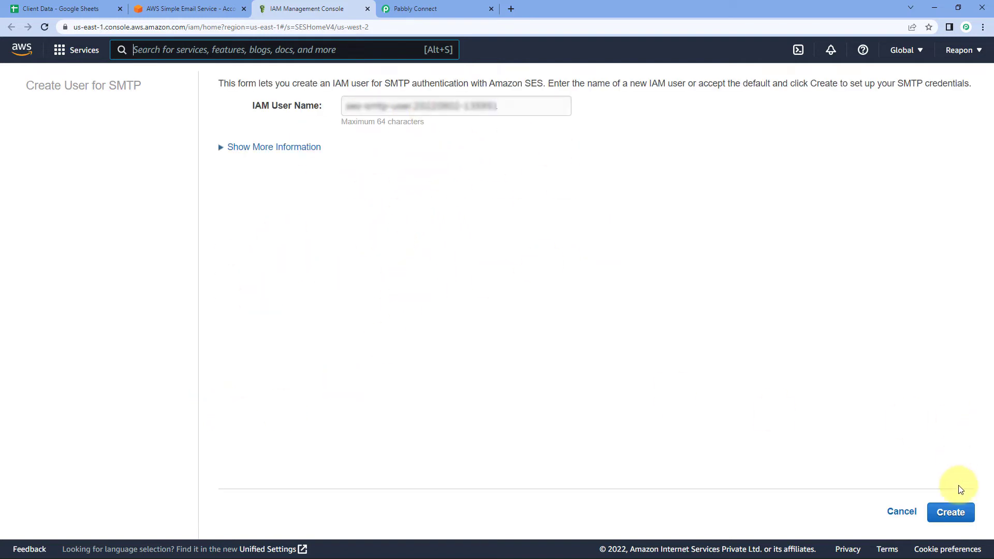
pyautogui.click(945, 514)
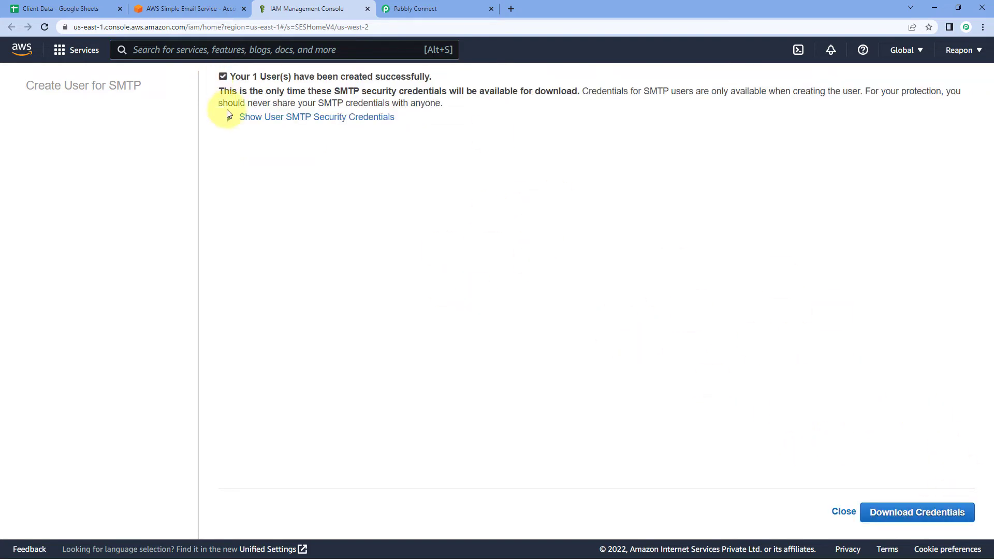
pyautogui.click(275, 118)
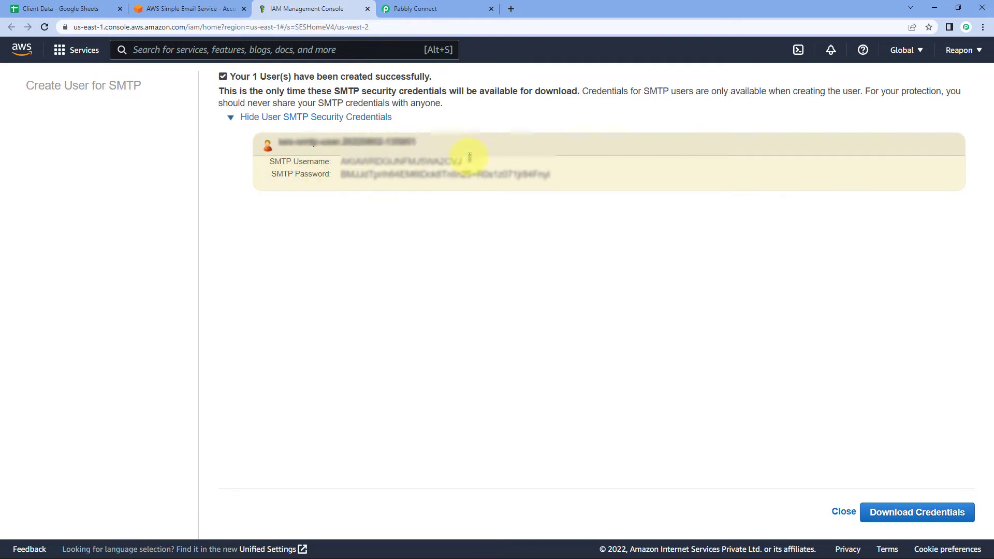
pyautogui.moveTo(464, 161); pyautogui.dragTo(342, 162)
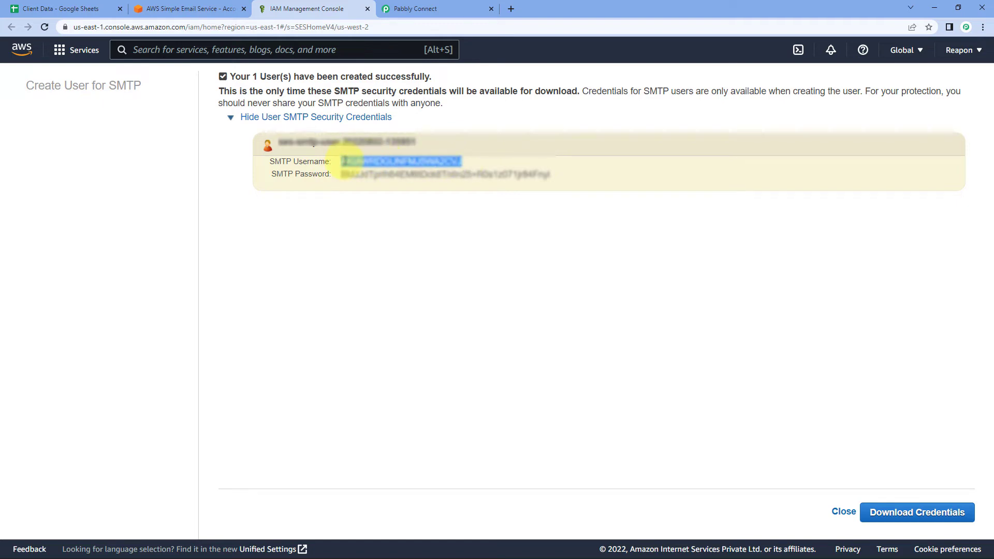
# Paste the new SMTP username into the connection's User Name field.
pyautogui.rightClick(342, 162)
pyautogui.click(362, 168)
pyautogui.click(435, 7)
pyautogui.click(496, 246)
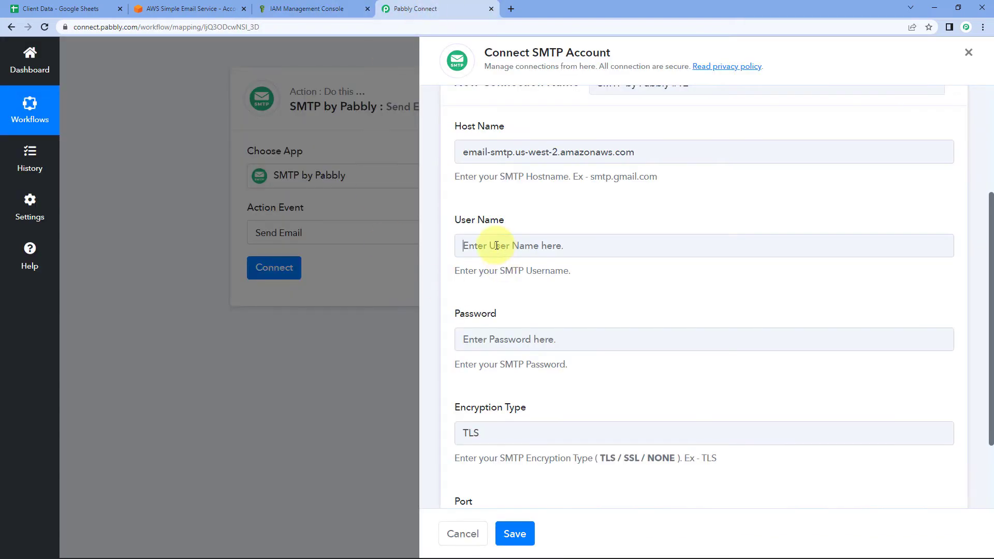
pyautogui.rightClick(496, 245)
pyautogui.click(530, 327)
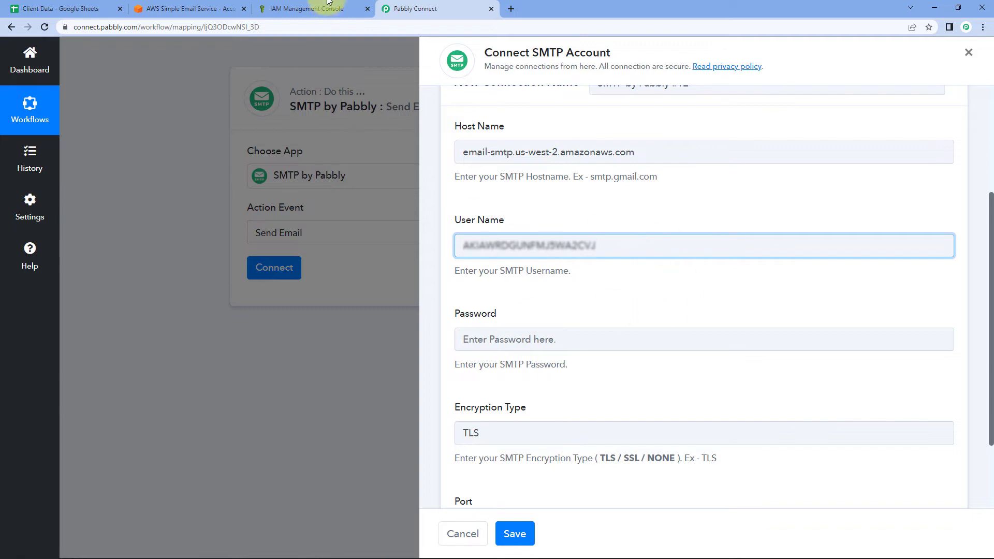
# Paste the SMTP password into the Password field and save the connection.
pyautogui.click(205, 8)
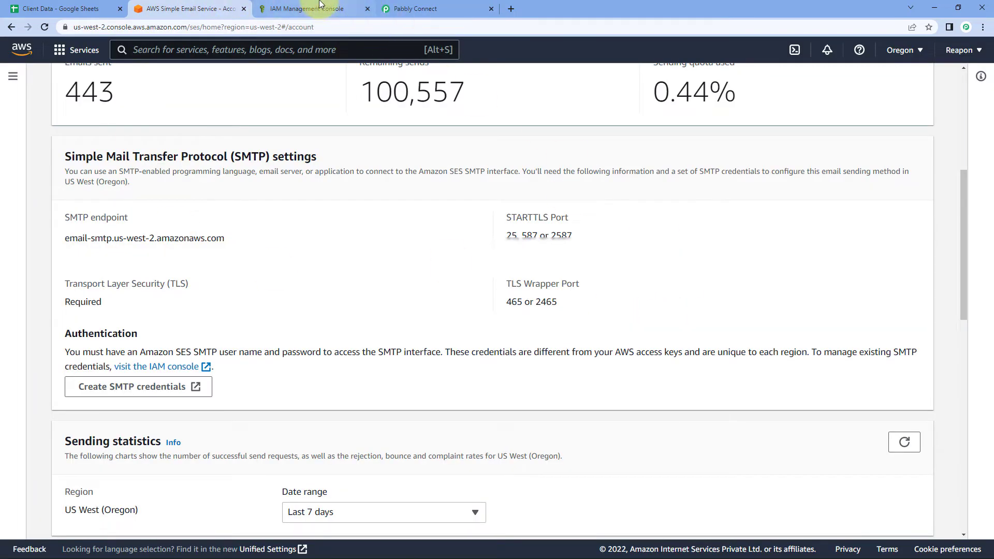
pyautogui.click(320, 4)
pyautogui.tripleClick(414, 176)
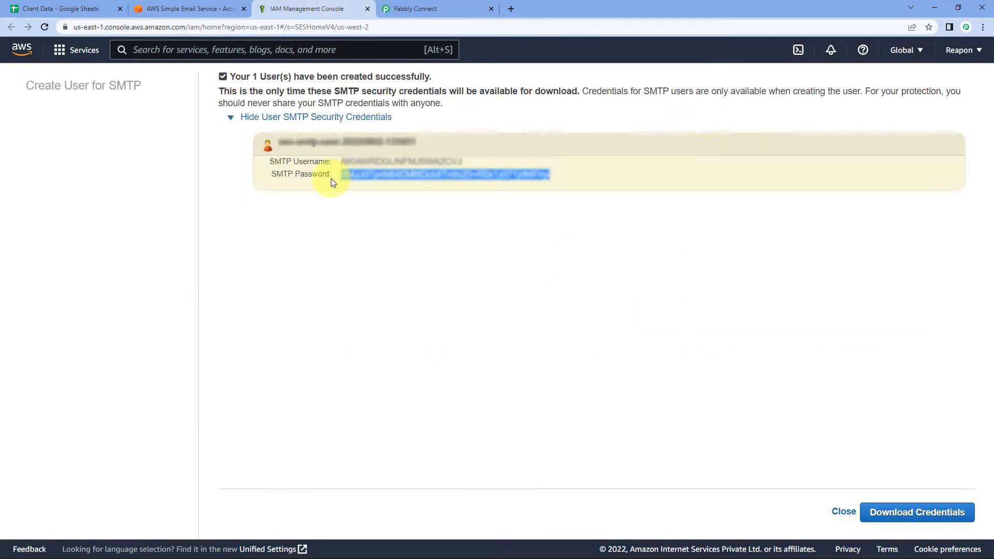
pyautogui.rightClick(388, 176)
pyautogui.click(410, 187)
pyautogui.click(425, 9)
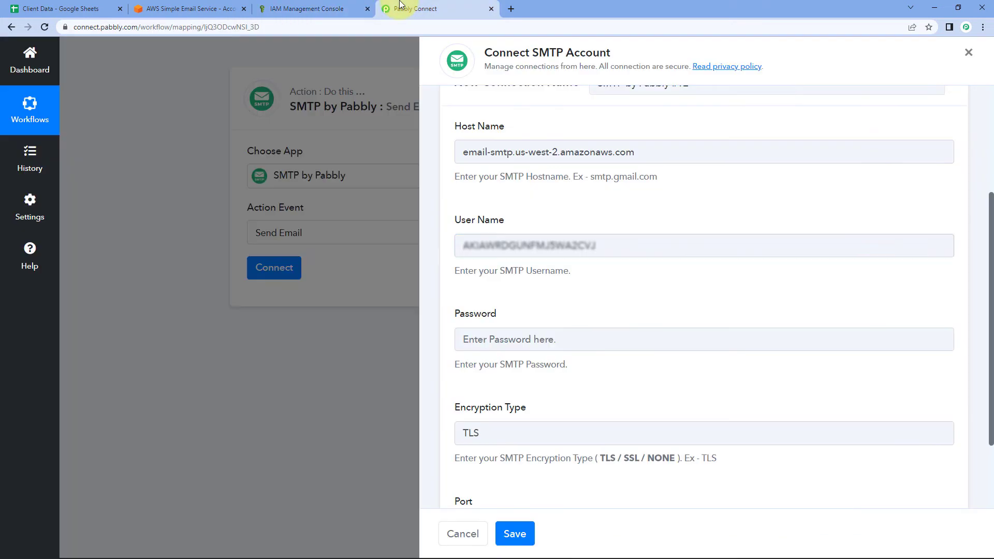
pyautogui.click(513, 337)
pyautogui.rightClick(513, 335)
pyautogui.click(506, 286)
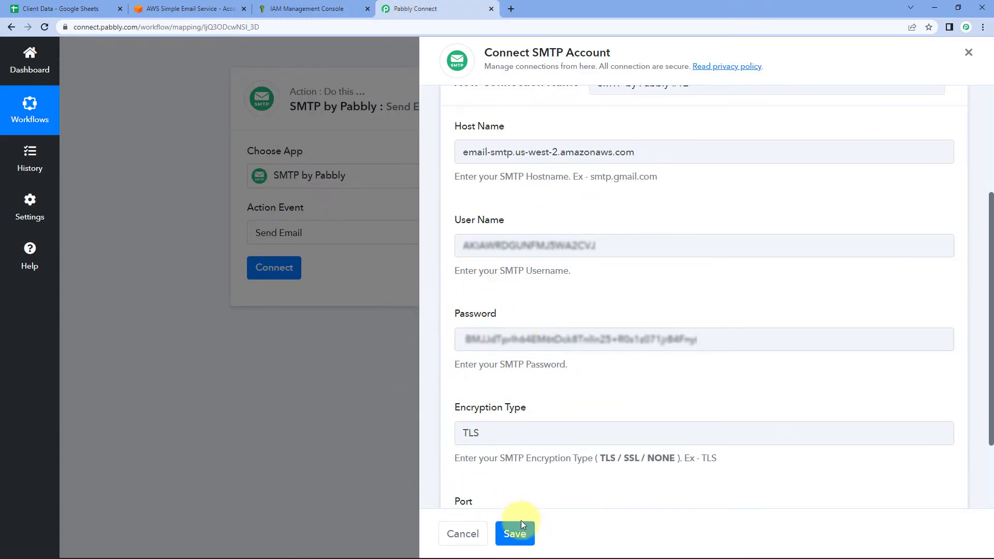
pyautogui.click(514, 534)
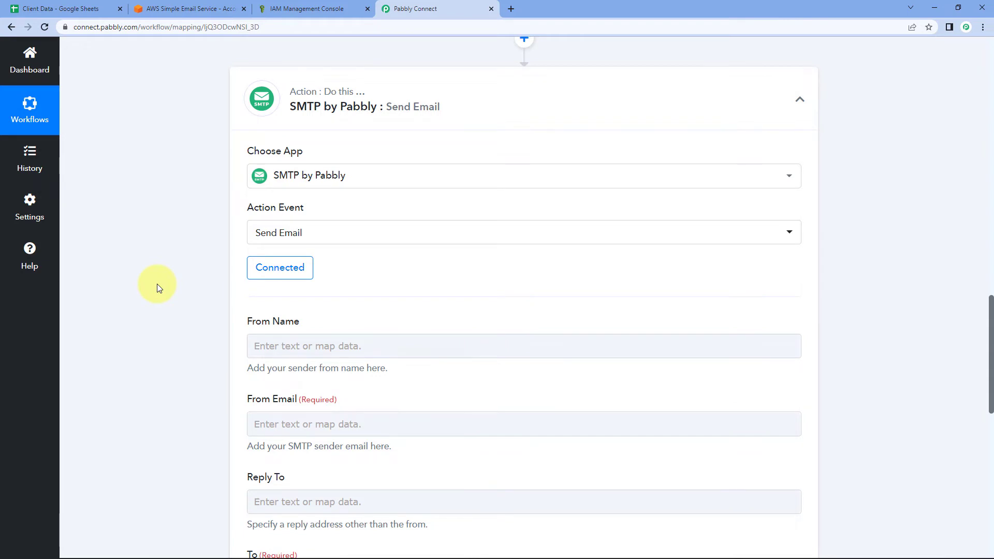
# Enter 'XYZ Business' as the From Name.
pyautogui.scroll(-4, 159, 289)
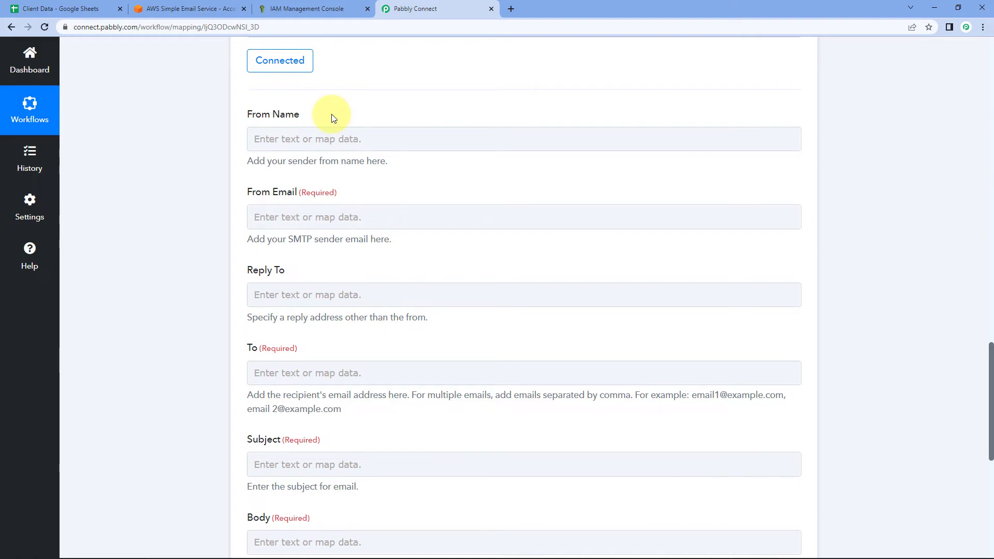
pyautogui.click(309, 138)
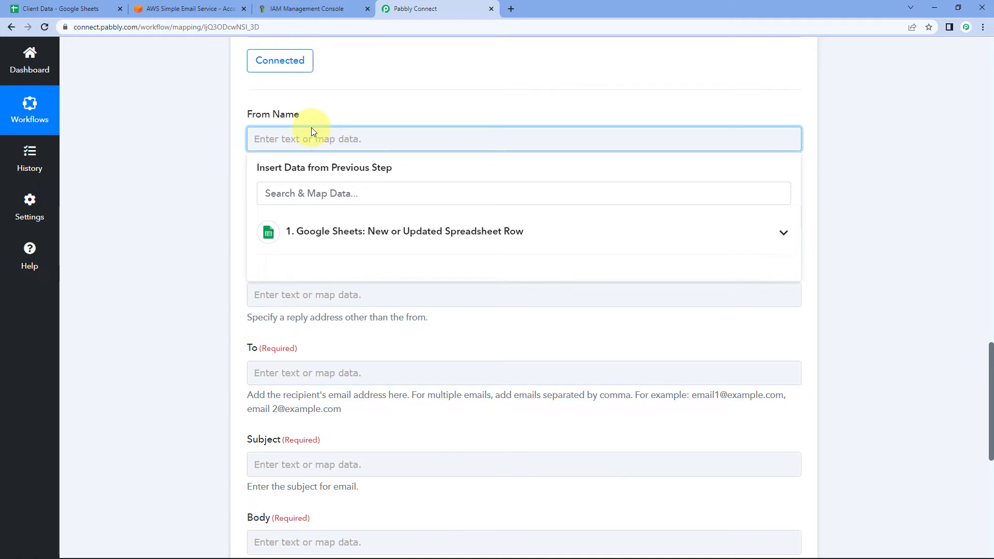
pyautogui.write('XYZ Business')
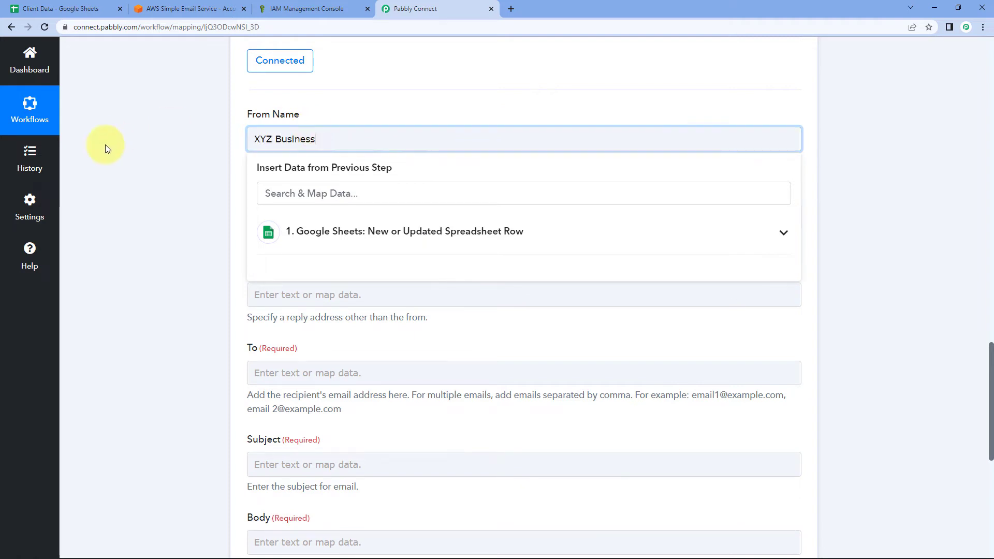
pyautogui.click(105, 149)
pyautogui.scroll(-1, 256, 151)
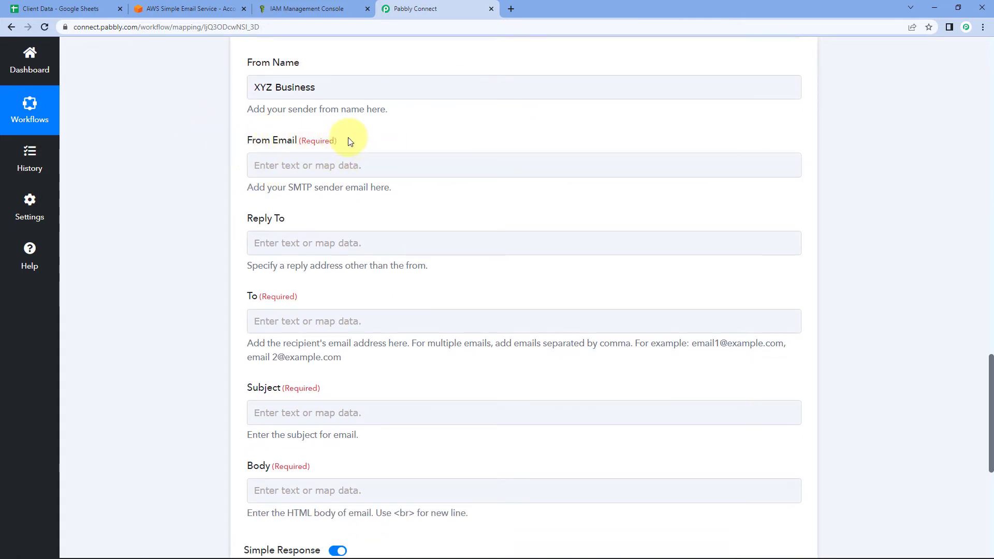
# Fill in the verified sender e-mail address in the From Email field.
pyautogui.click(280, 163)
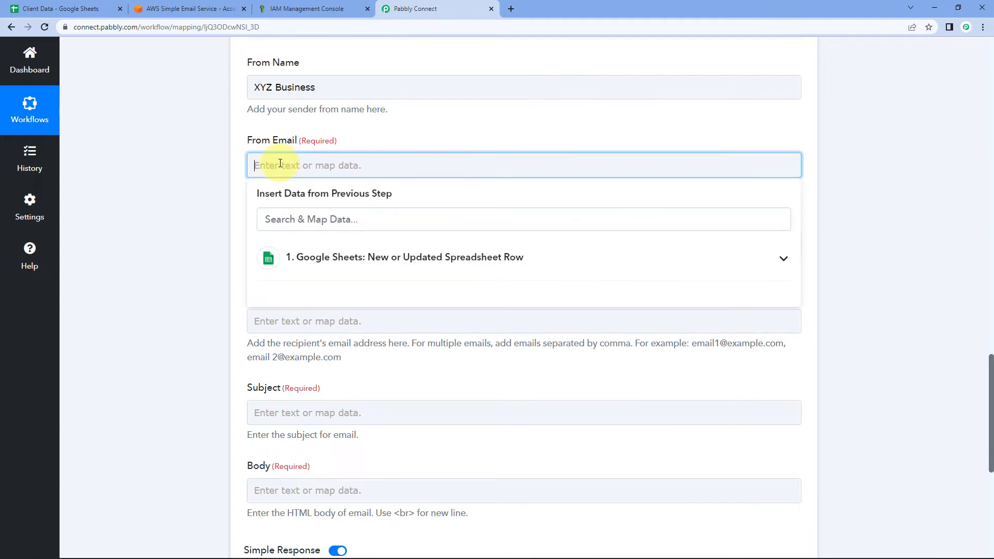
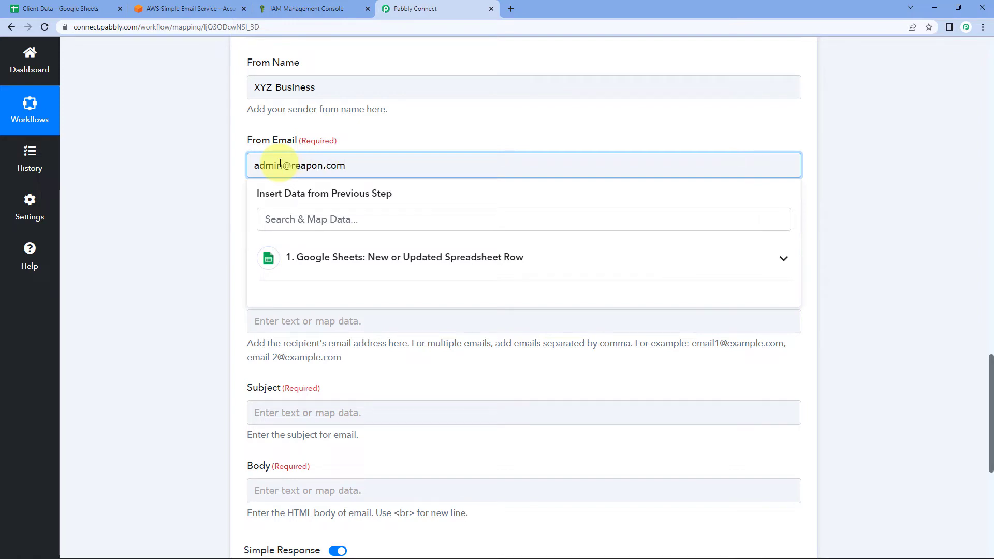
pyautogui.click(207, 211)
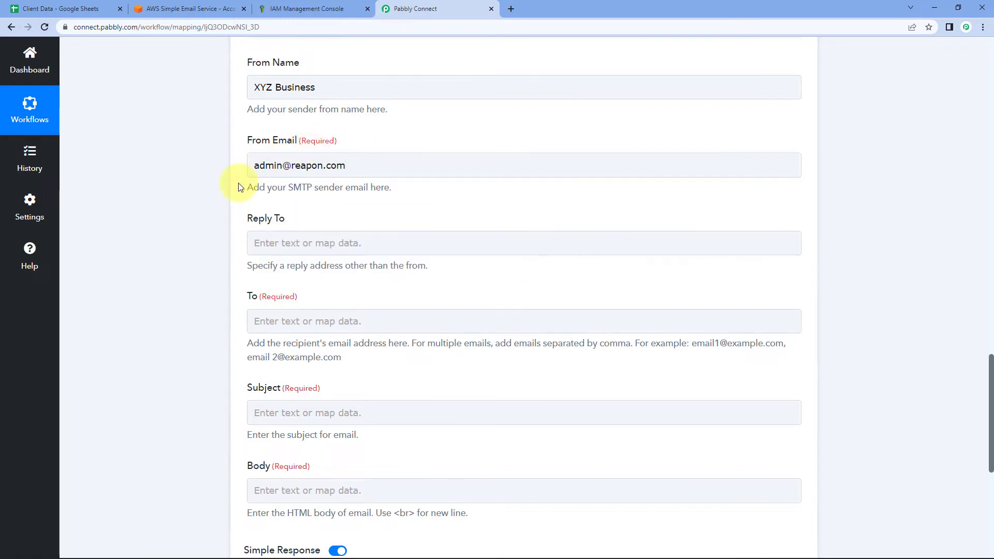
pyautogui.scroll(-2, 207, 204)
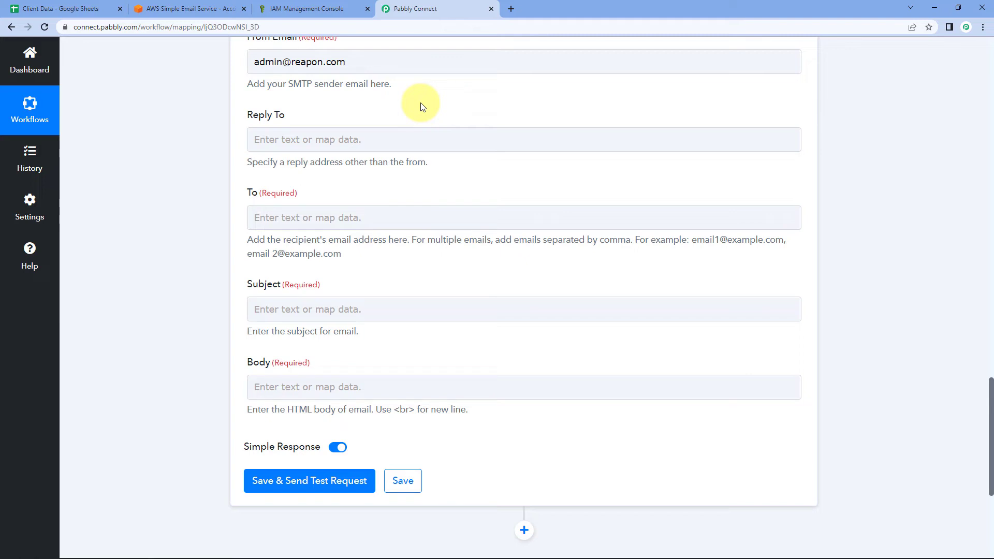
pyautogui.scroll(-2, 194, 132)
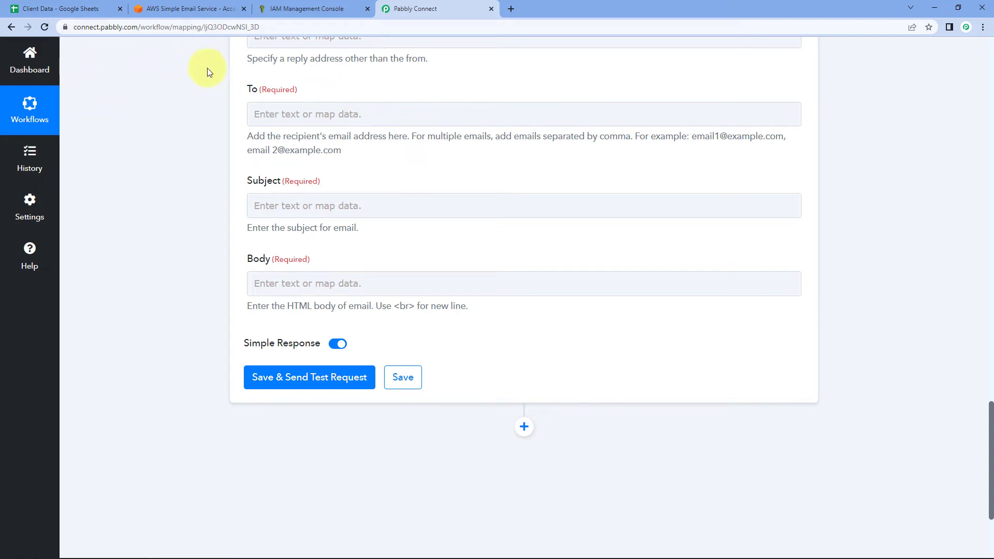
pyautogui.click(56, 5)
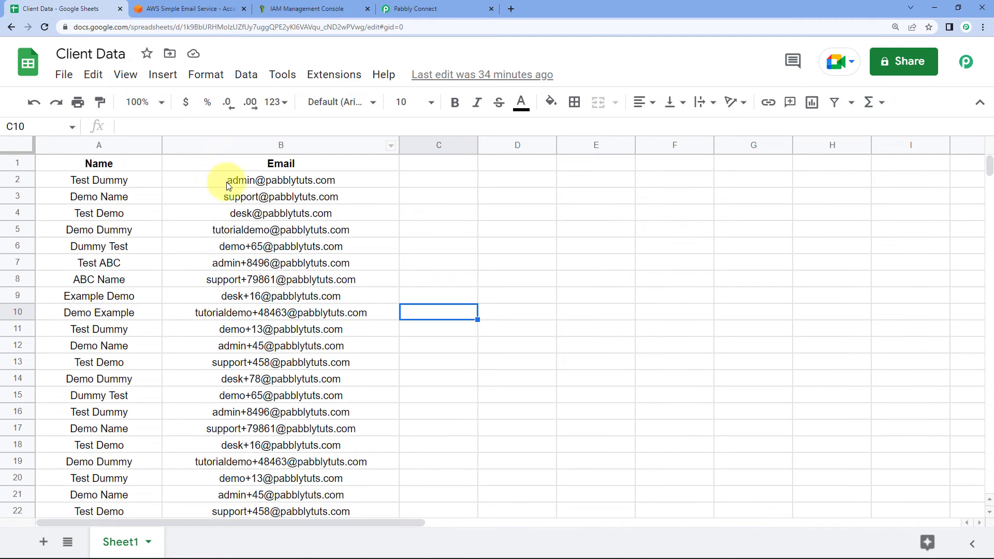
# Check the Test Dummy client in cell A2, then review the captured sample email in Pabbly.
pyautogui.moveTo(230, 186)
pyautogui.click(158, 182)
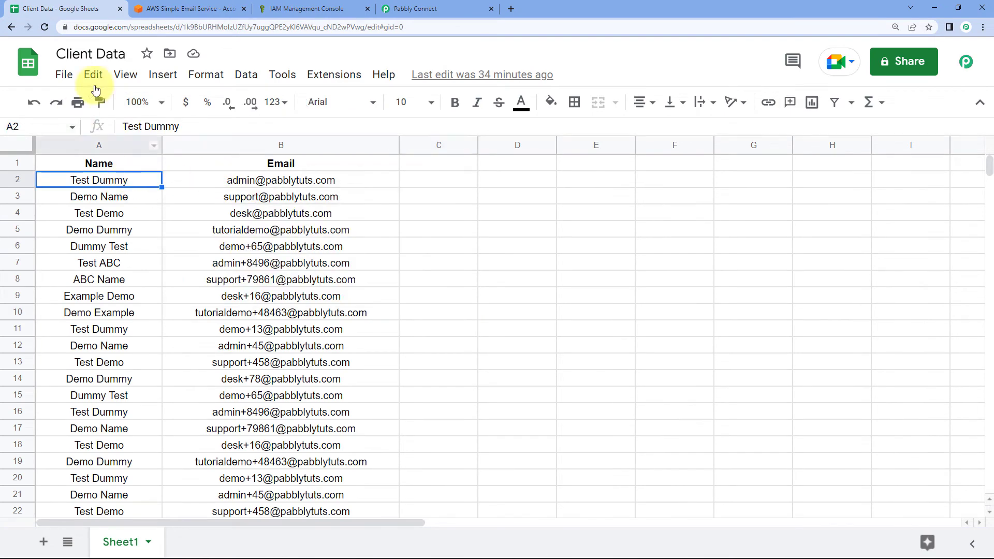
pyautogui.click(422, 5)
pyautogui.scroll(15, 524, 265)
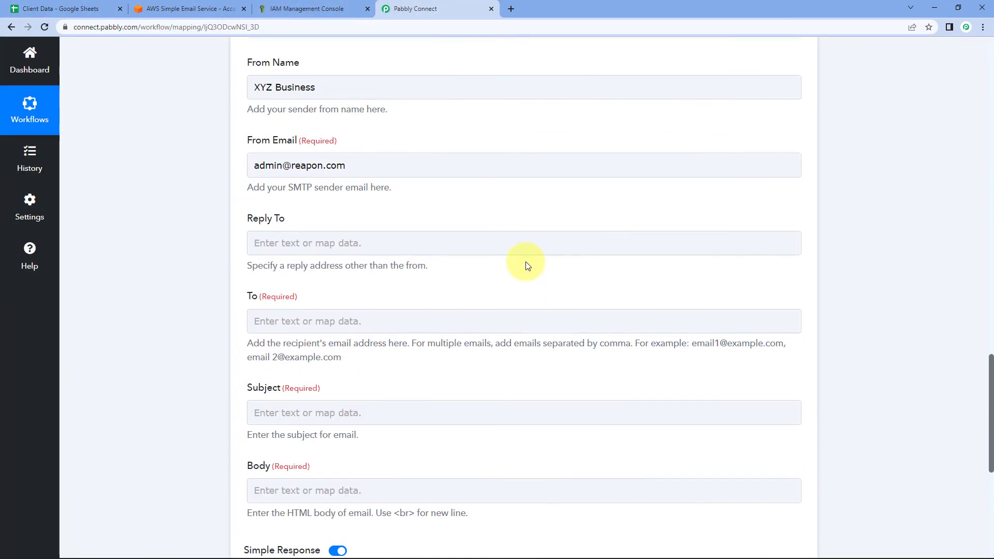
pyautogui.scroll(3, 520, 285)
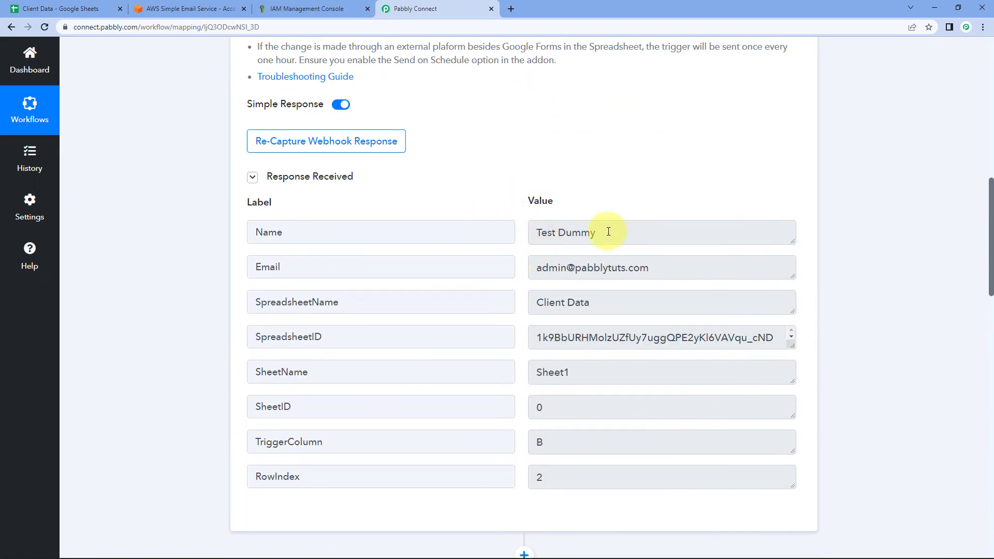
pyautogui.moveTo(655, 268); pyautogui.dragTo(500, 268)
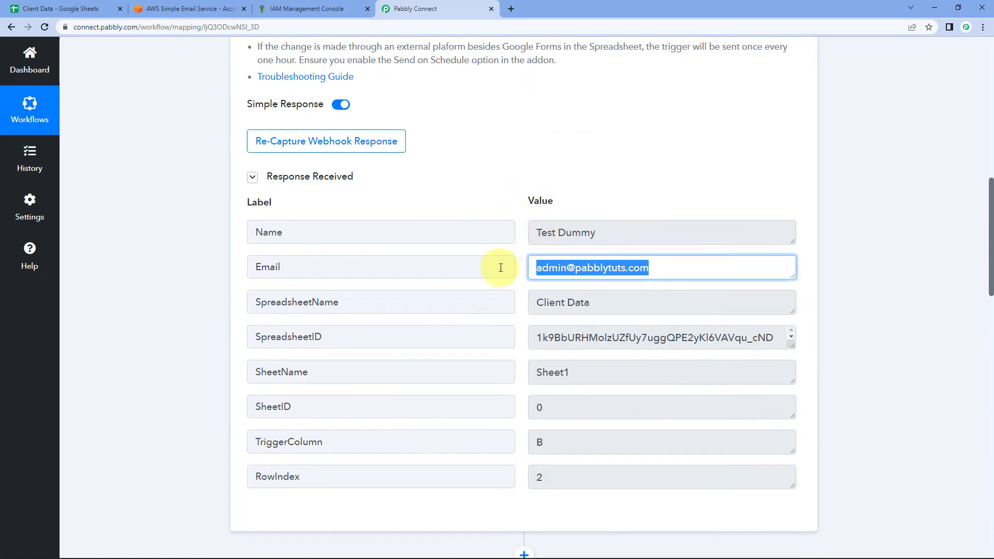
pyautogui.click(519, 266)
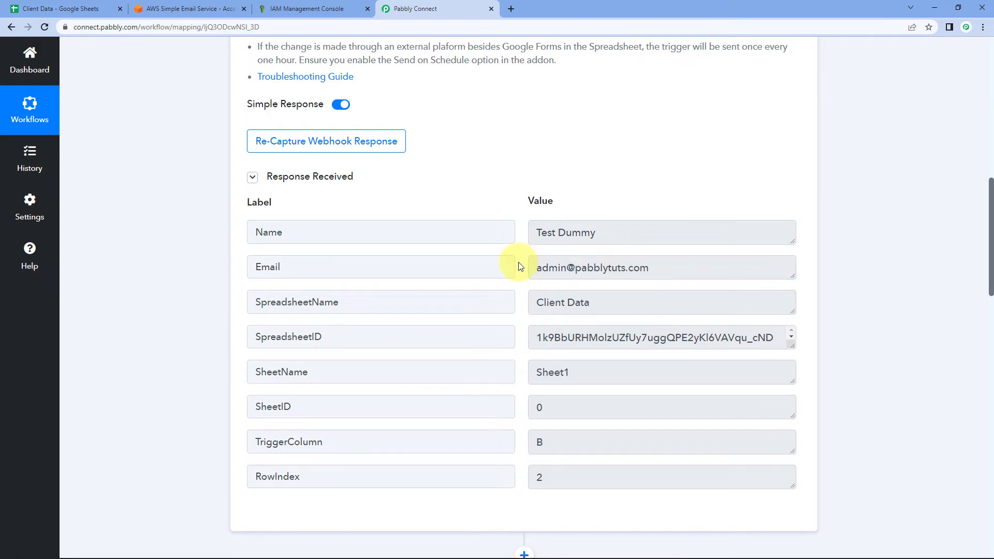
pyautogui.scroll(-15, 182, 361)
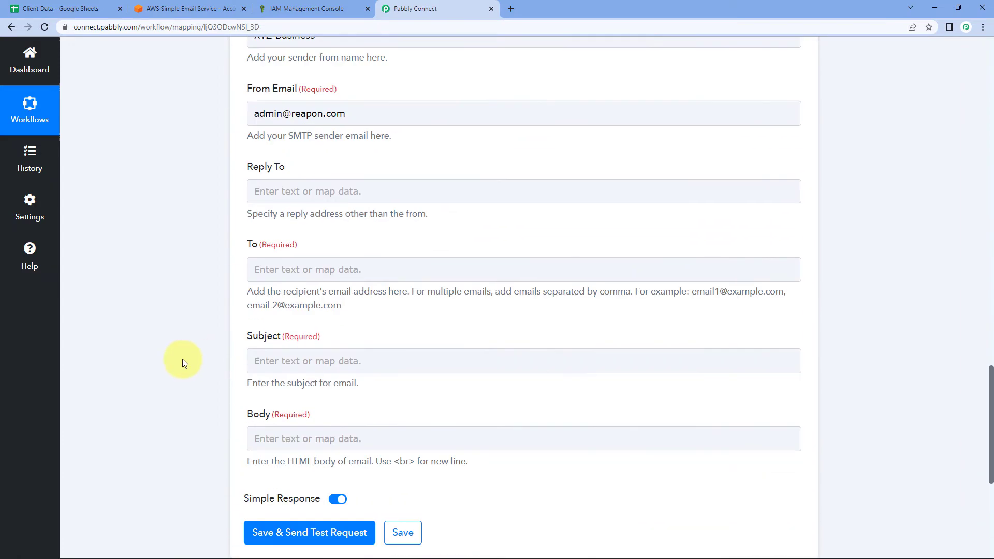
pyautogui.scroll(-3, 182, 359)
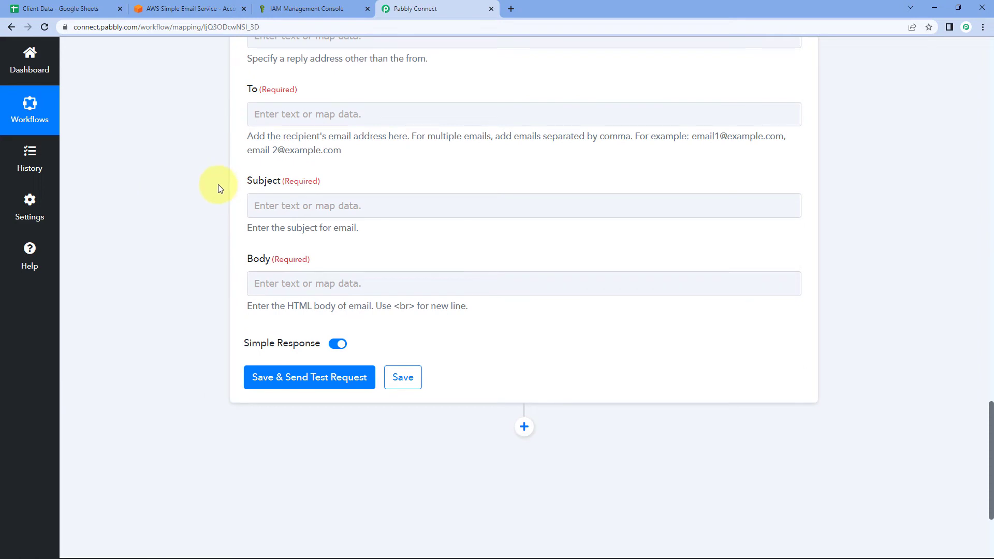
# Map the To field to the Email value from the Google Sheets trigger row.
pyautogui.click(292, 109)
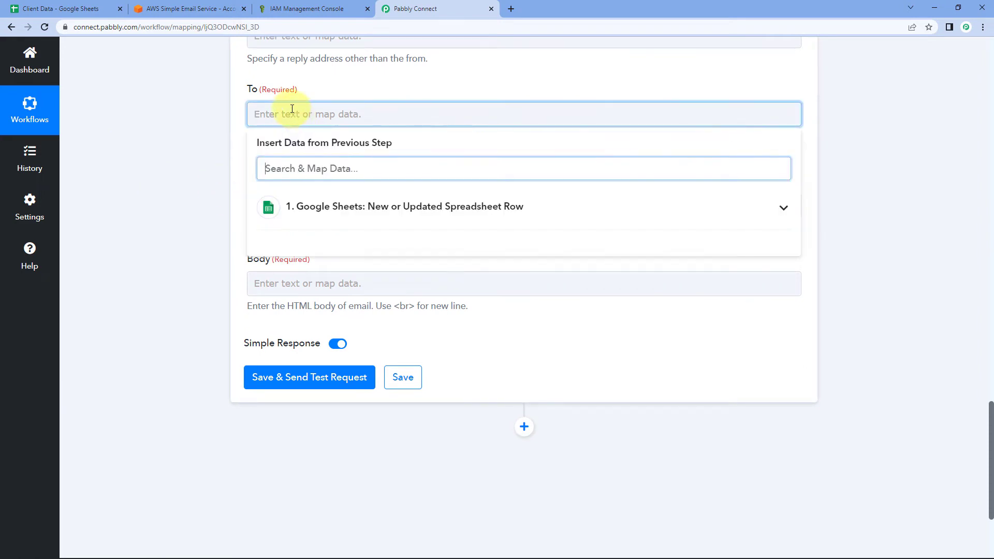
pyautogui.click(341, 209)
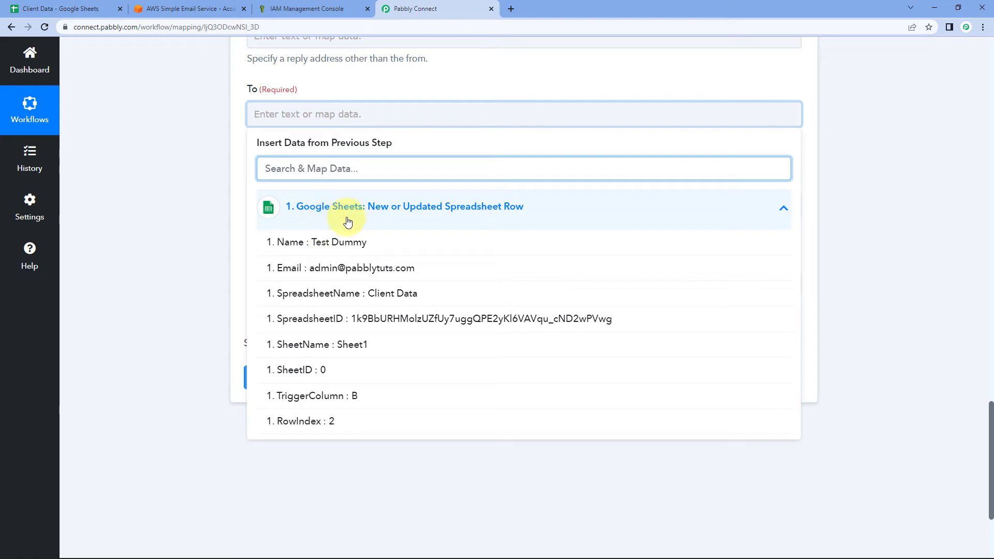
pyautogui.click(310, 272)
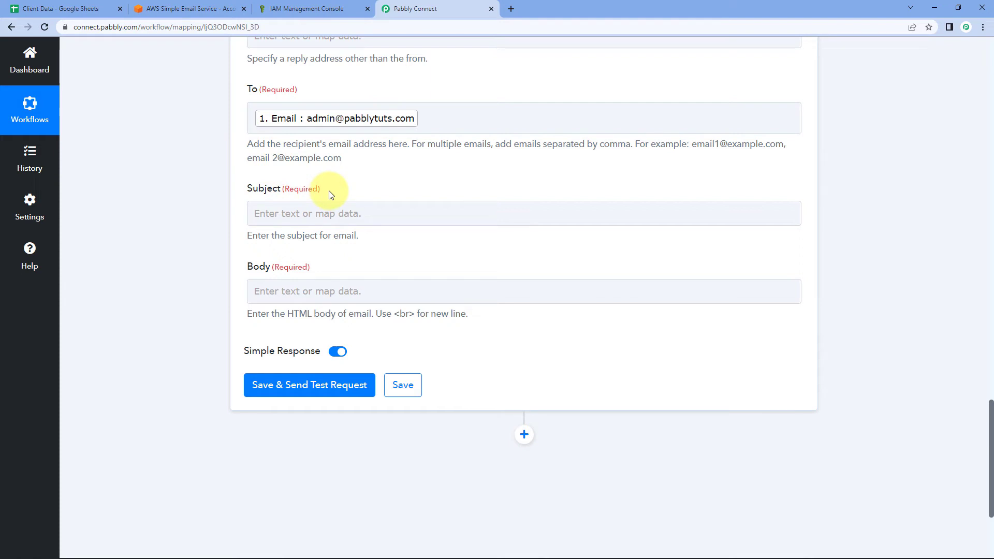
pyautogui.click(260, 213)
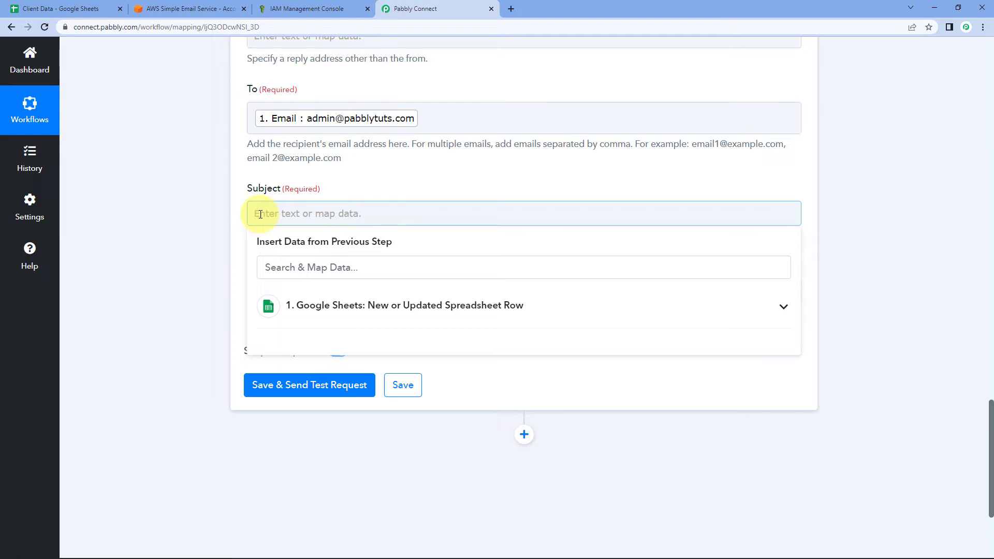
# Enter 'Take 20% Off on all Plans, But Not for Long' as the subject line.
pyautogui.click(260, 214)
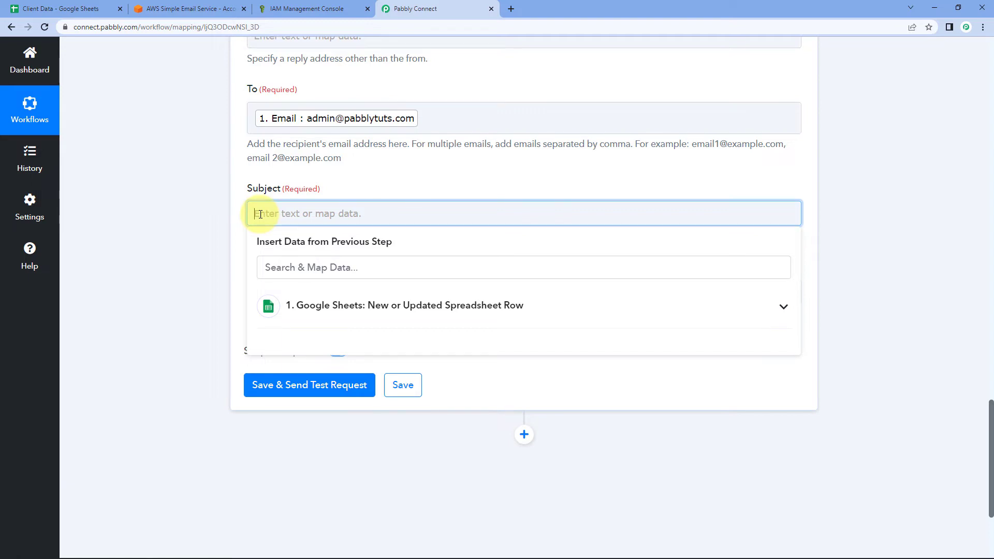
pyautogui.write('Take 20% O')
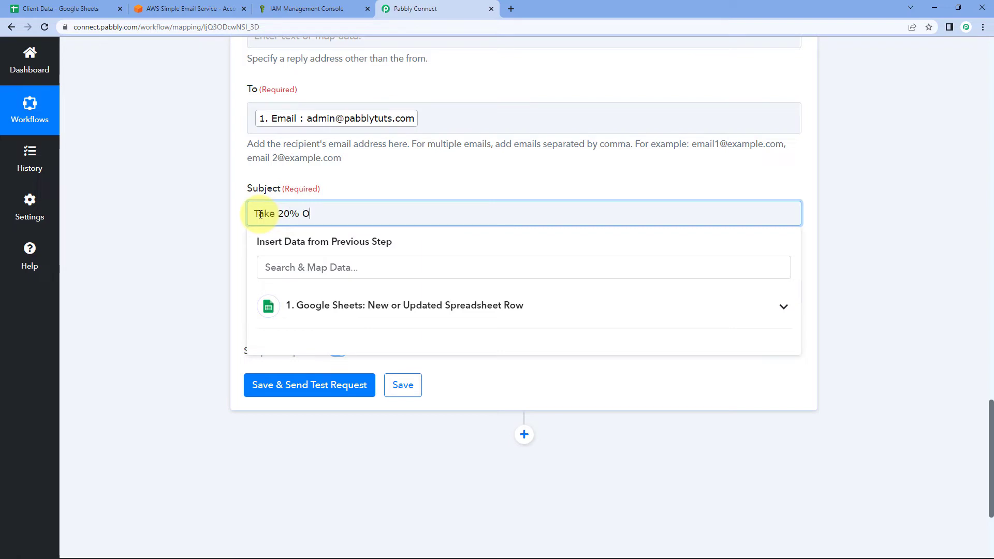
pyautogui.write('ff on all Plans')
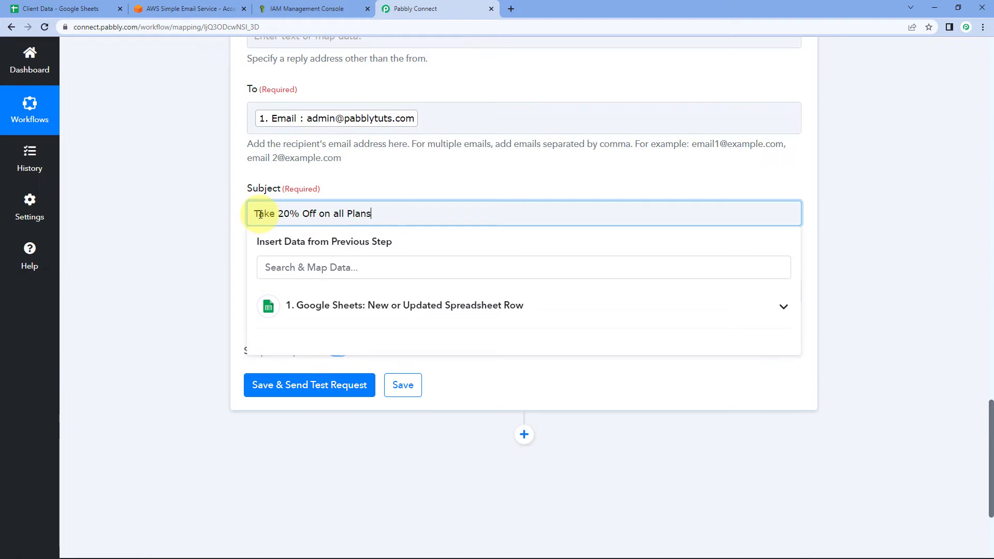
pyautogui.write(', But Not for Long')
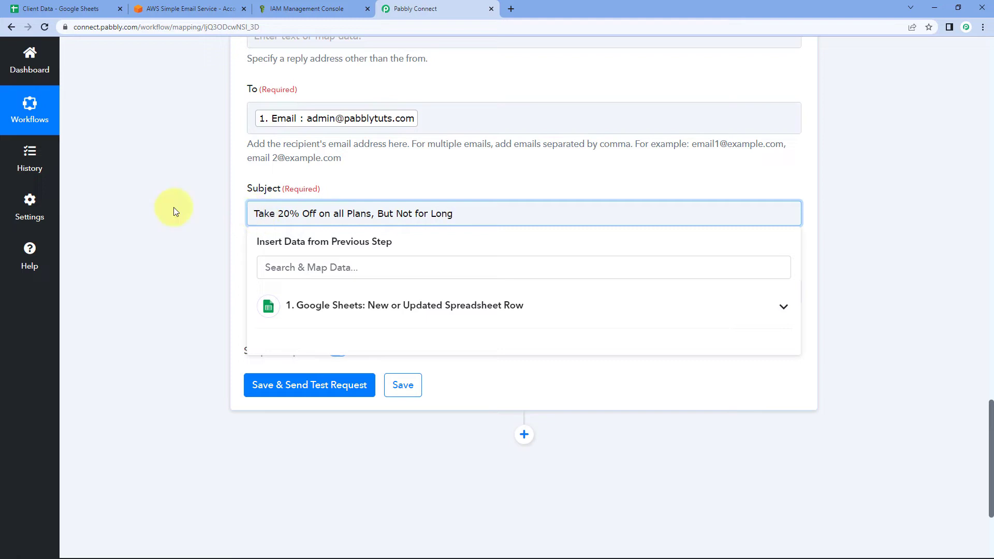
pyautogui.click(204, 249)
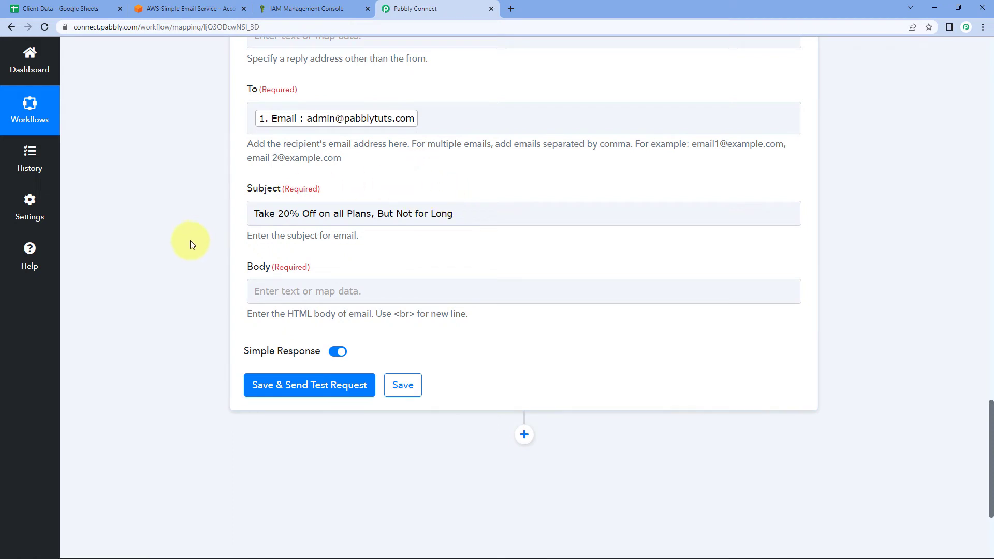
# Bring up the Notepad draft of the 20% anniversary email body beside the empty Body field.
pyautogui.scroll(-1, 197, 235)
pyautogui.scroll(-1, 290, 205)
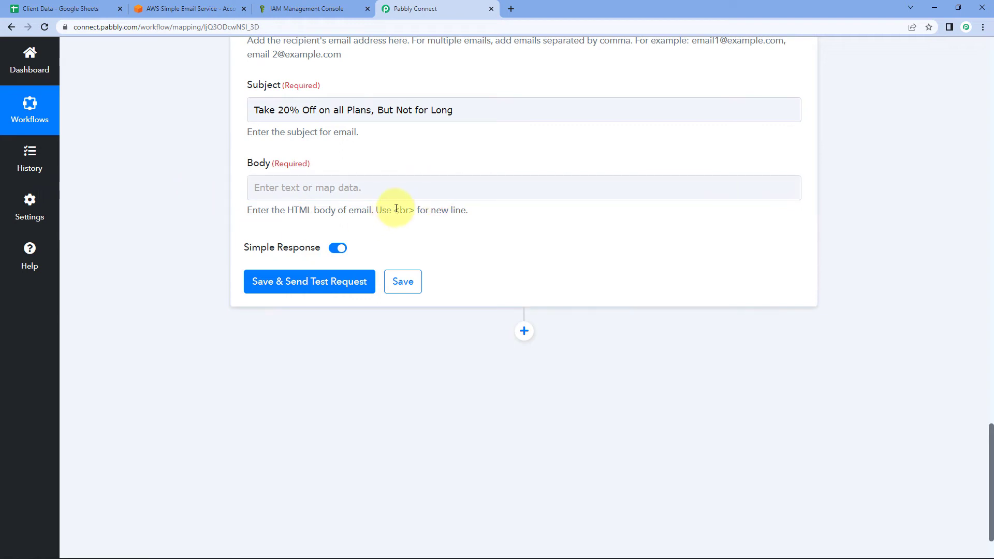
pyautogui.click(388, 184)
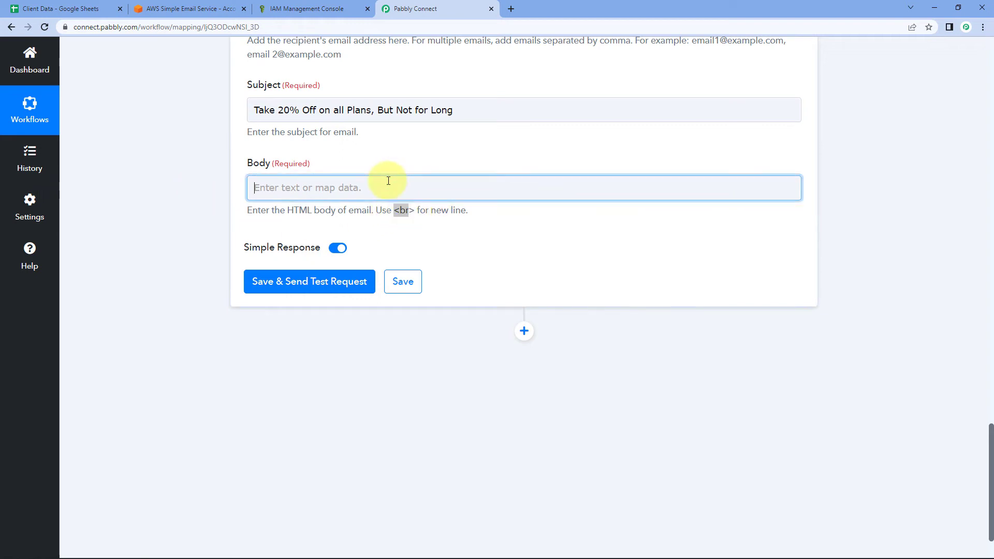
pyautogui.click(350, 150)
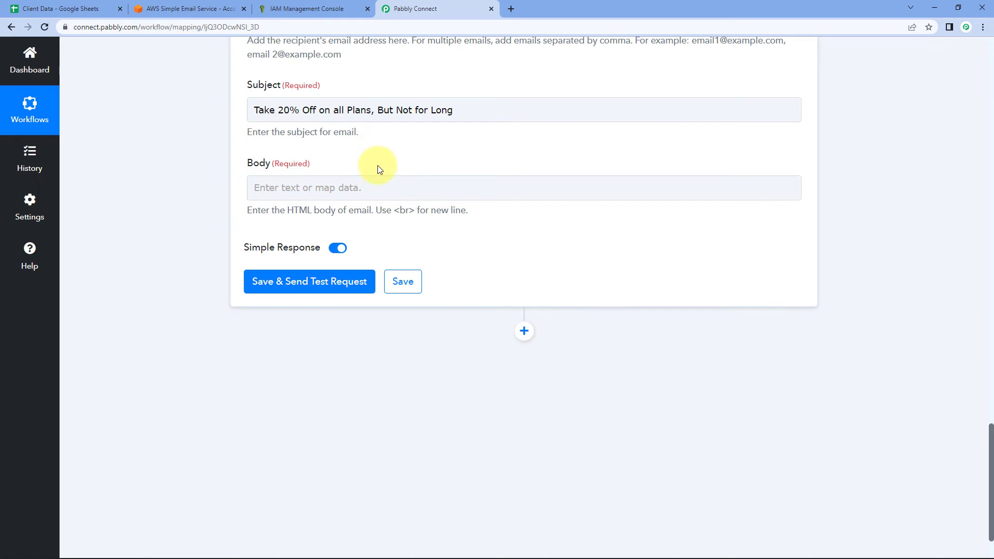
pyautogui.hotkey('alt', 'Tab')
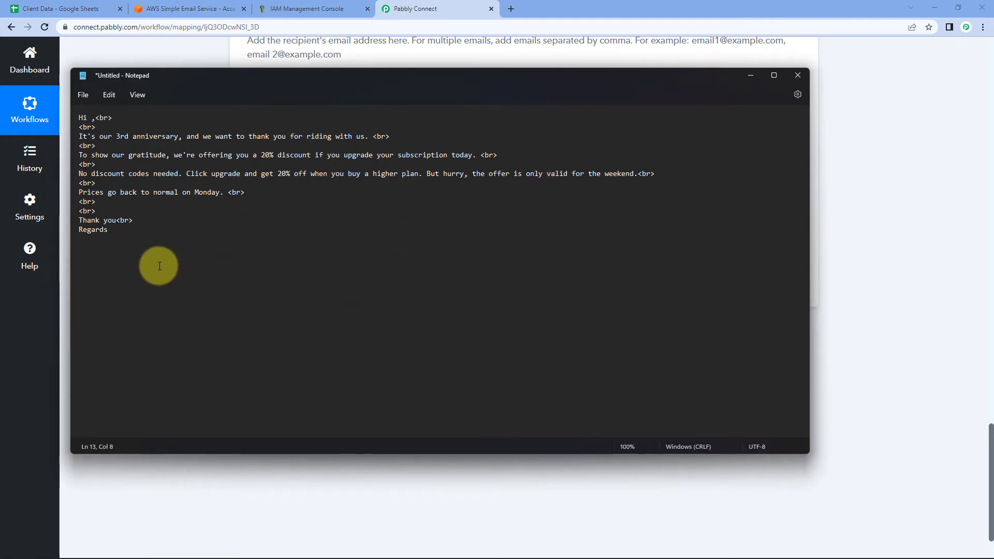
# Copy the anniversary email draft from Notepad and paste it into the email Body.
pyautogui.moveTo(137, 245); pyautogui.dragTo(62, 114)
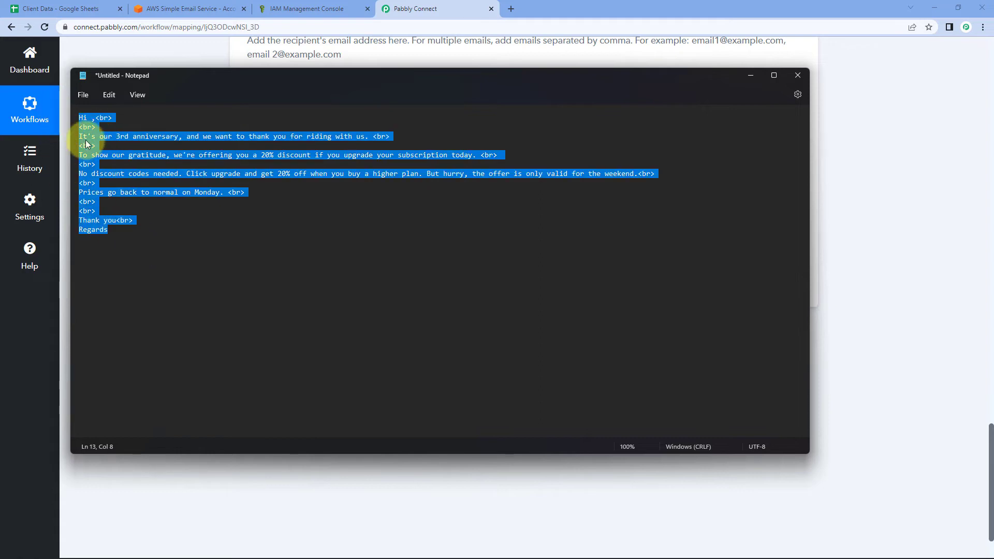
pyautogui.rightClick(85, 140)
pyautogui.click(111, 192)
pyautogui.click(731, 64)
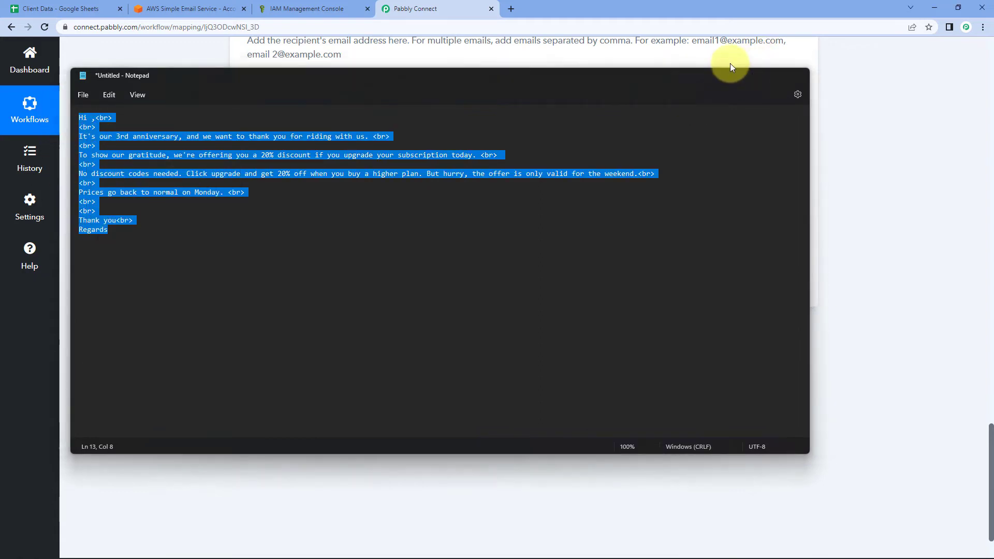
pyautogui.click(300, 182)
pyautogui.rightClick(299, 184)
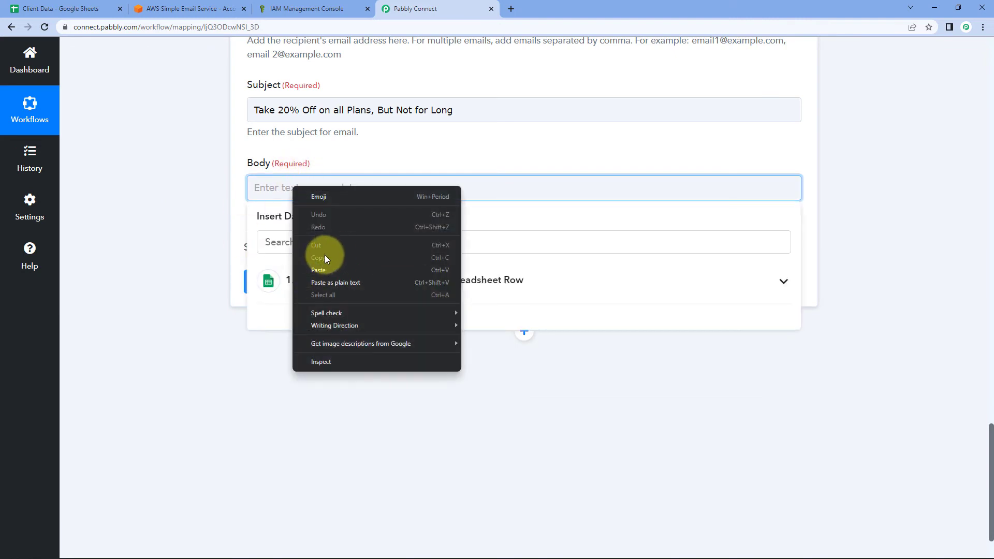
pyautogui.click(321, 269)
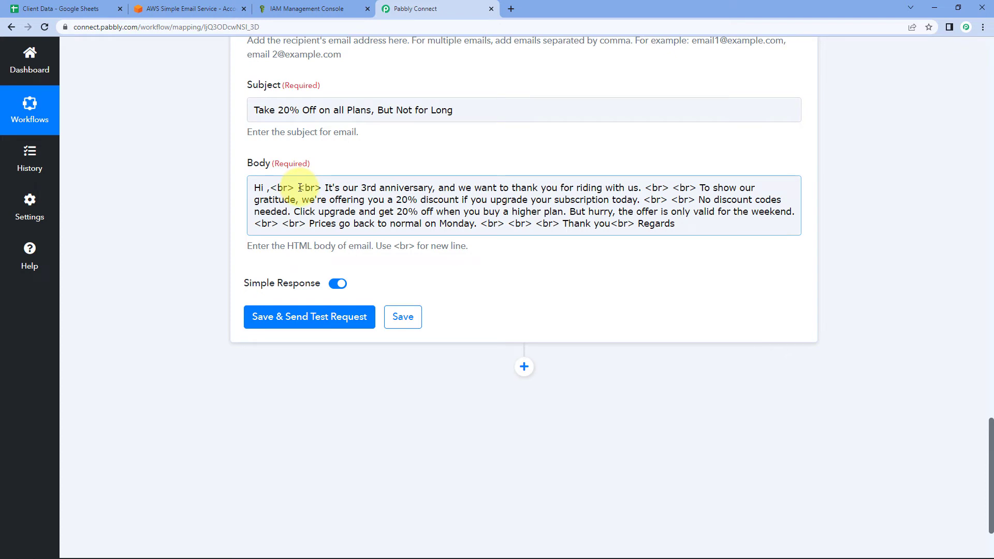
# Break the pasted body onto separate lines at its <br> tags and correct "Its" to "It's".
pyautogui.click(300, 188)
pyautogui.press('Return')
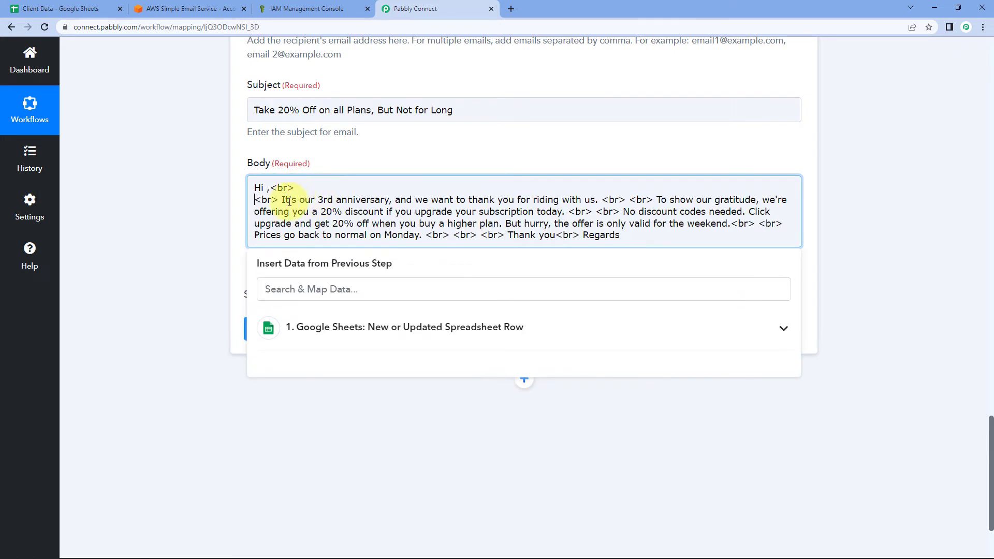
pyautogui.click(290, 201)
pyautogui.write("'")
pyautogui.click(283, 200)
pyautogui.press('Return')
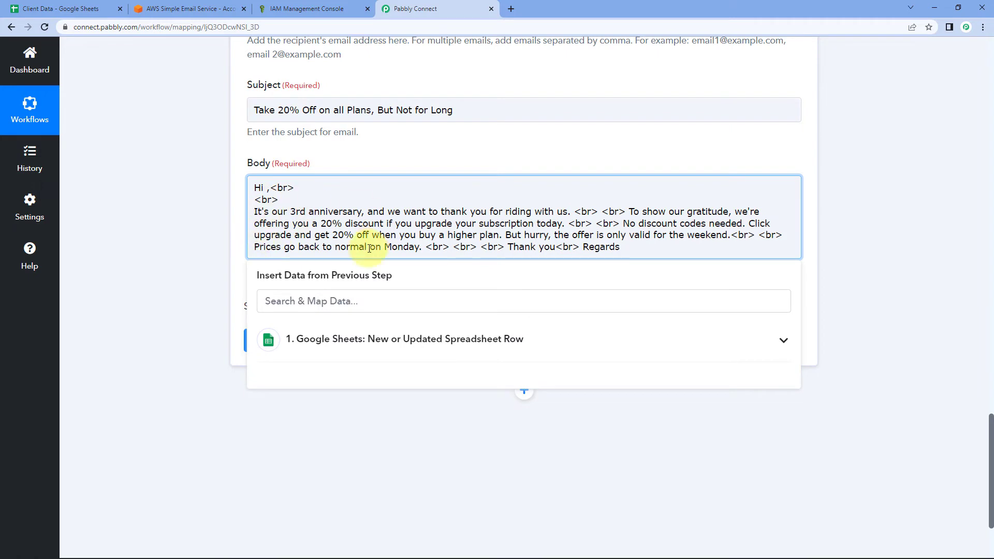
pyautogui.click(601, 214)
pyautogui.press('Return')
pyautogui.click(282, 224)
pyautogui.press('Return')
pyautogui.click(728, 236)
pyautogui.press('Return')
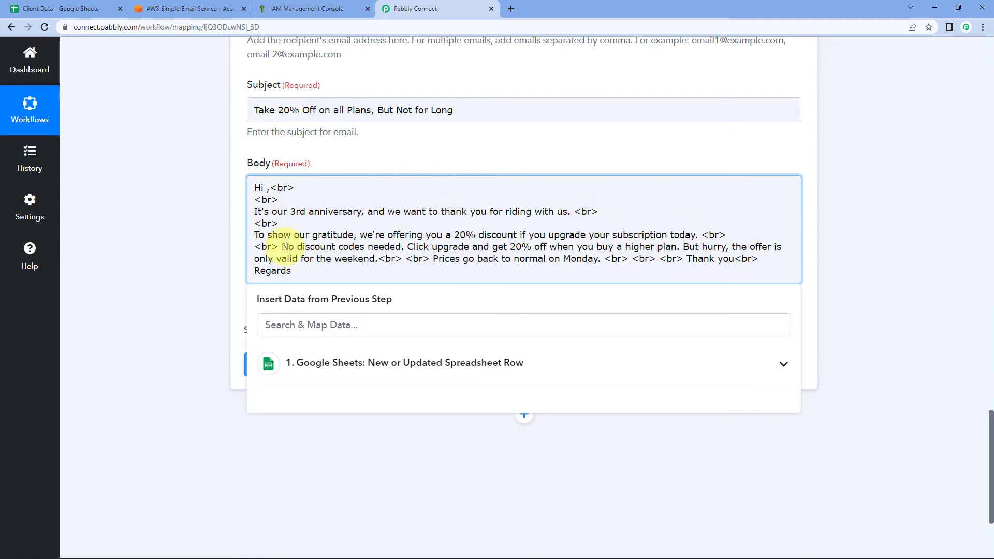
pyautogui.click(282, 248)
pyautogui.press('Return')
pyautogui.click(282, 293)
pyautogui.press('Return')
pyautogui.click(191, 265)
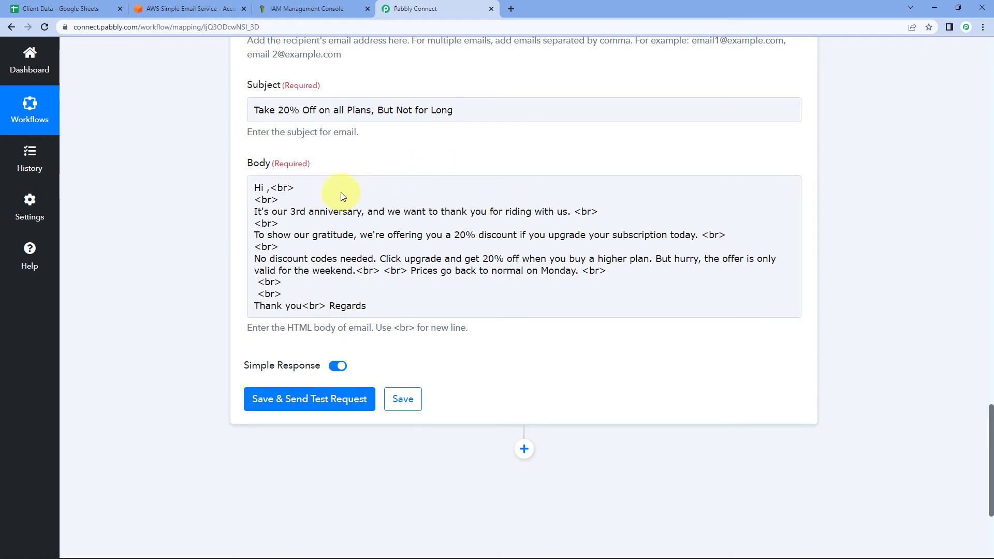
# Check the captured Name and Email values against the Client Data spreadsheet.
pyautogui.click(265, 188)
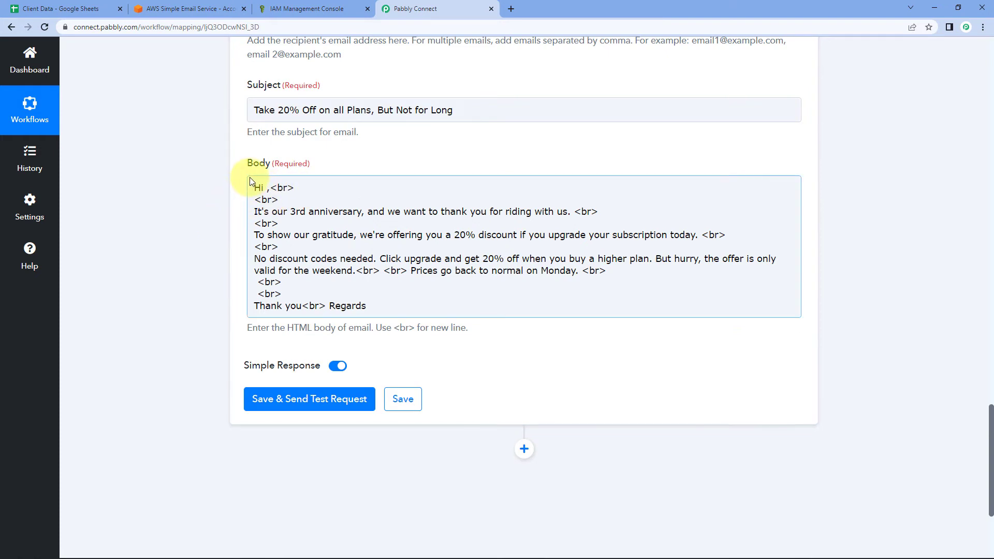
pyautogui.click(265, 189)
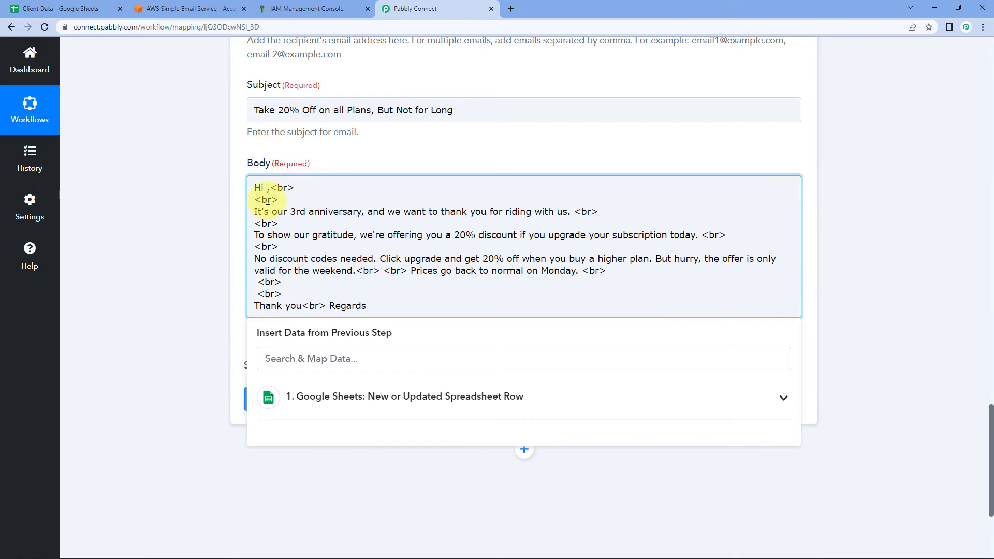
pyautogui.click(222, 211)
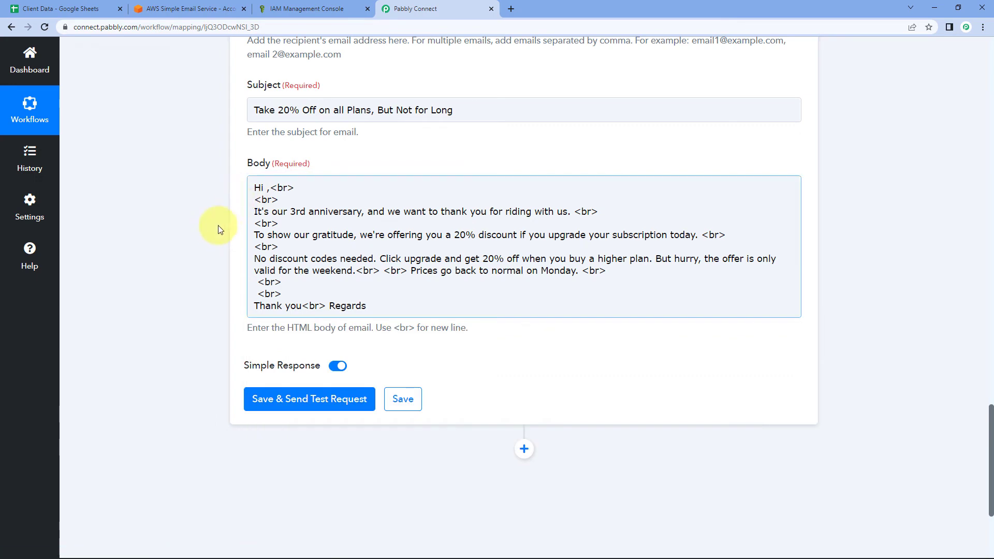
pyautogui.scroll(20, 217, 229)
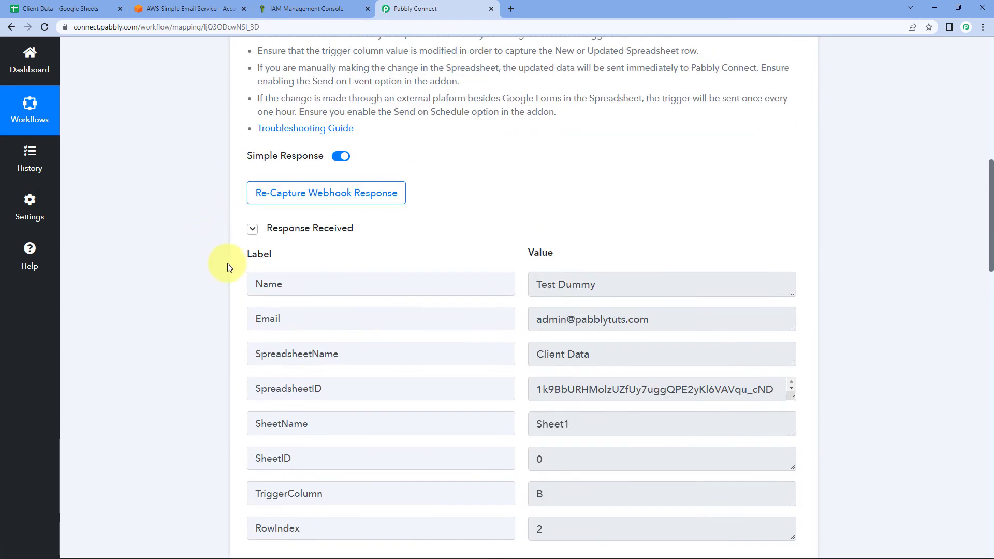
pyautogui.click(606, 283)
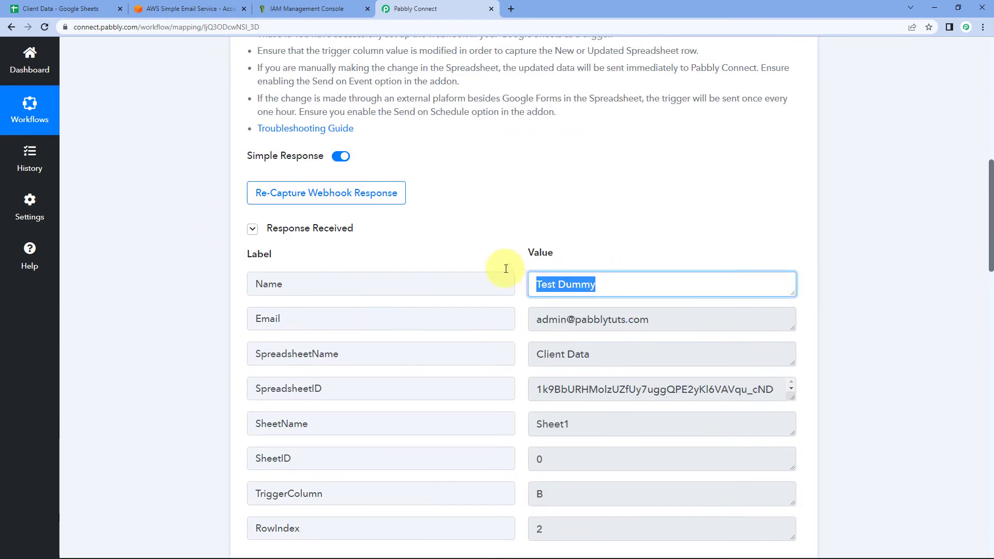
pyautogui.click(673, 320)
pyautogui.click(569, 280)
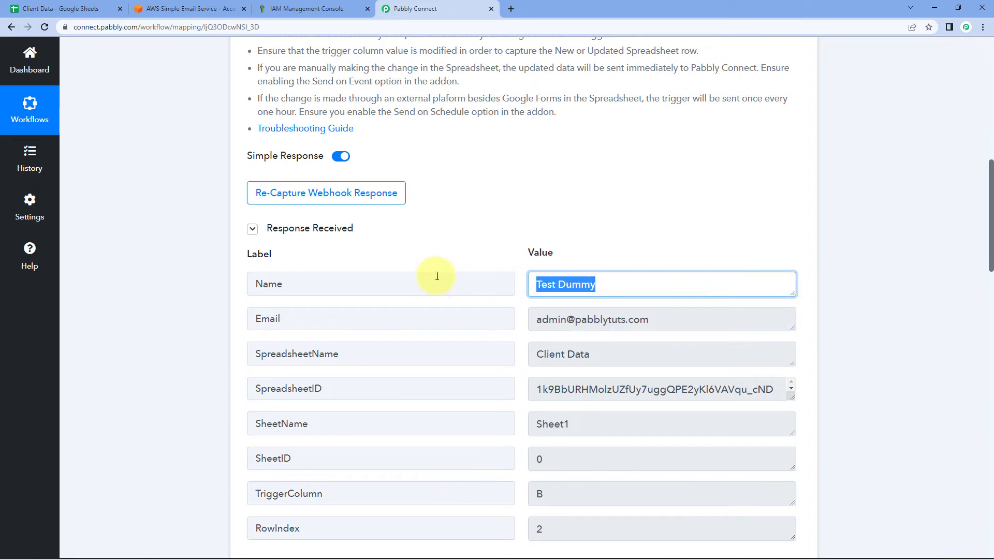
pyautogui.click(40, 7)
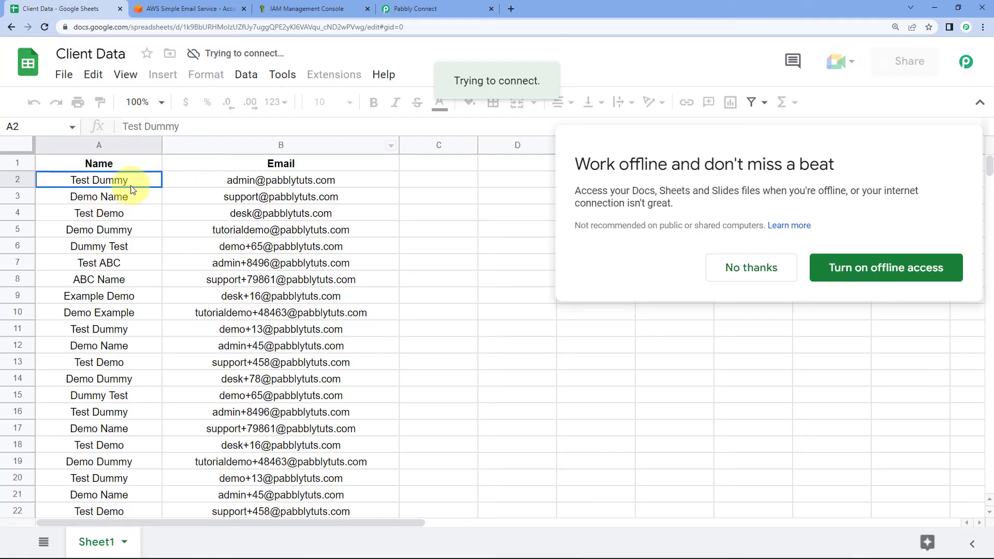
pyautogui.click(761, 268)
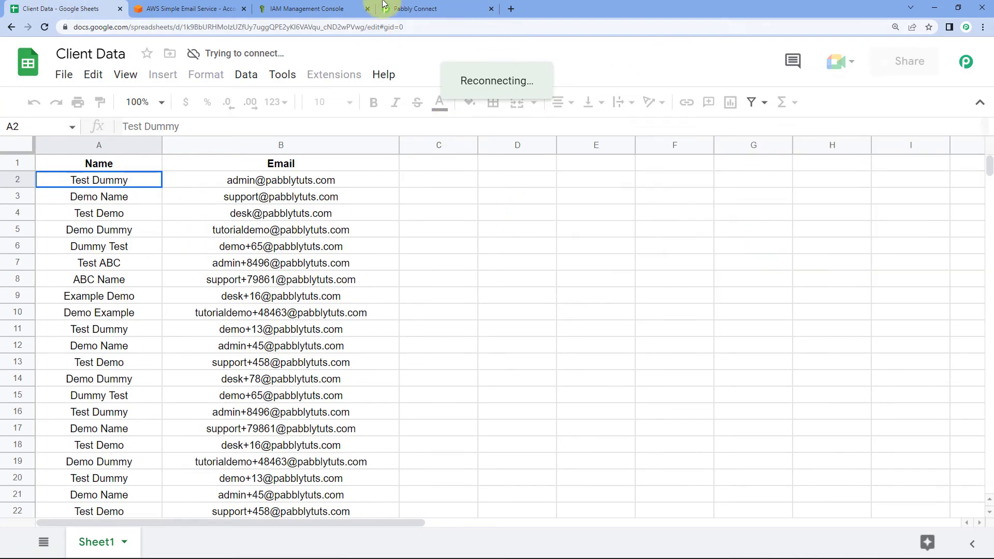
pyautogui.click(409, 8)
# Insert the Google Sheets 1. Name field right after "Hi" in the Body greeting.
pyautogui.scroll(-15, 192, 293)
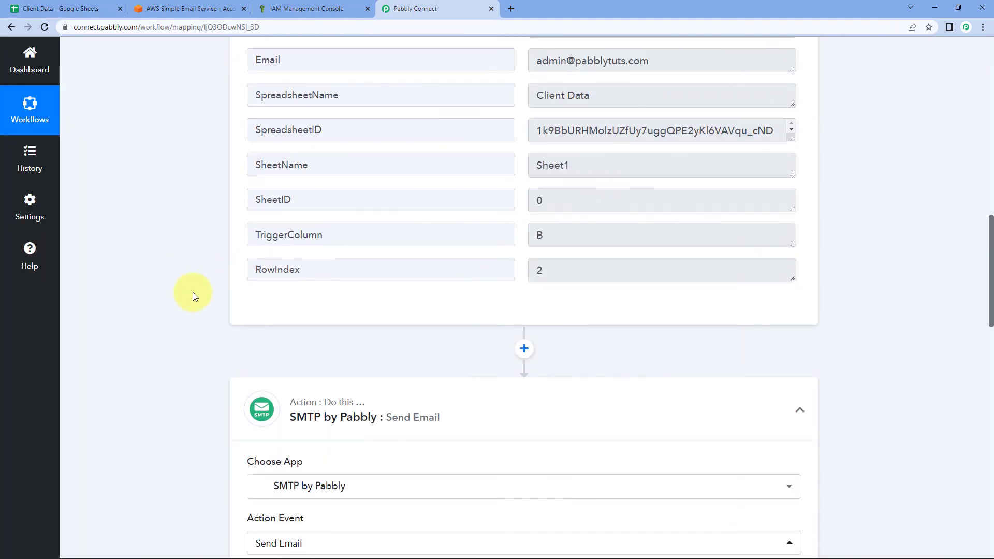
pyautogui.scroll(-5, 193, 296)
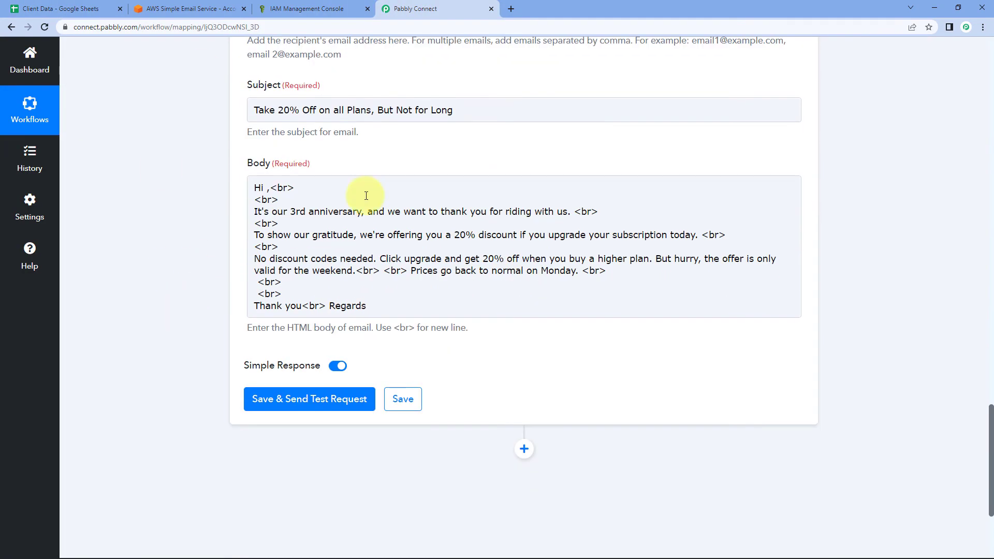
pyautogui.click(261, 182)
pyautogui.click(266, 187)
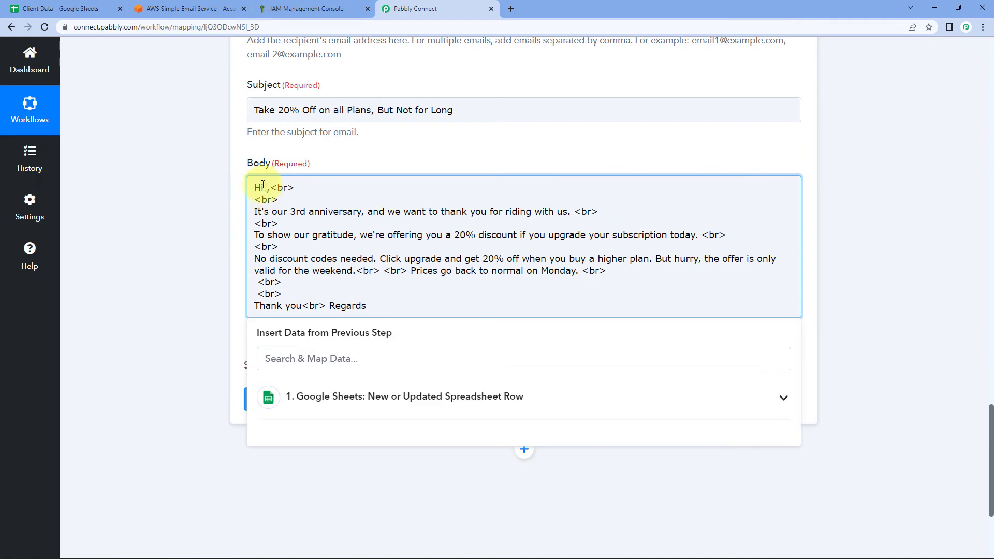
pyautogui.click(399, 395)
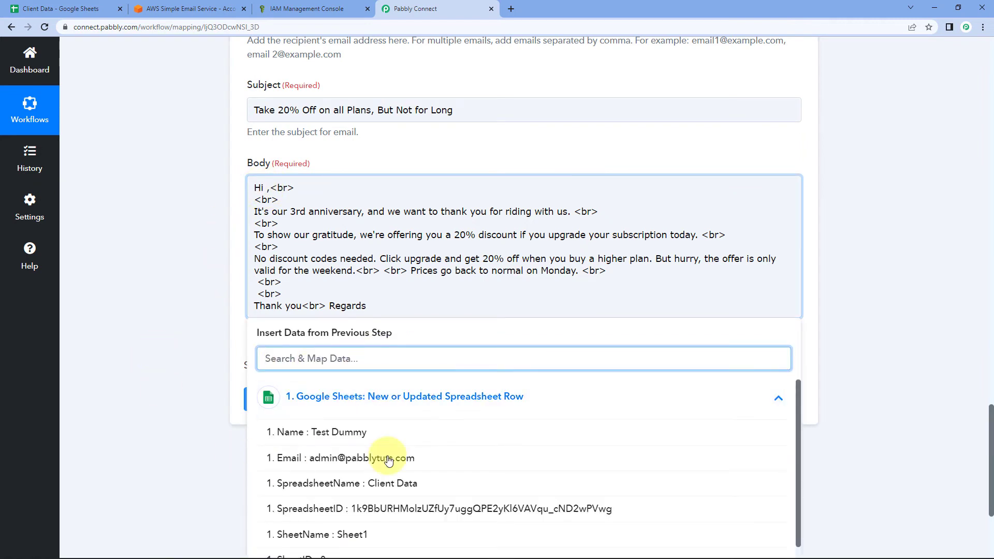
pyautogui.click(369, 432)
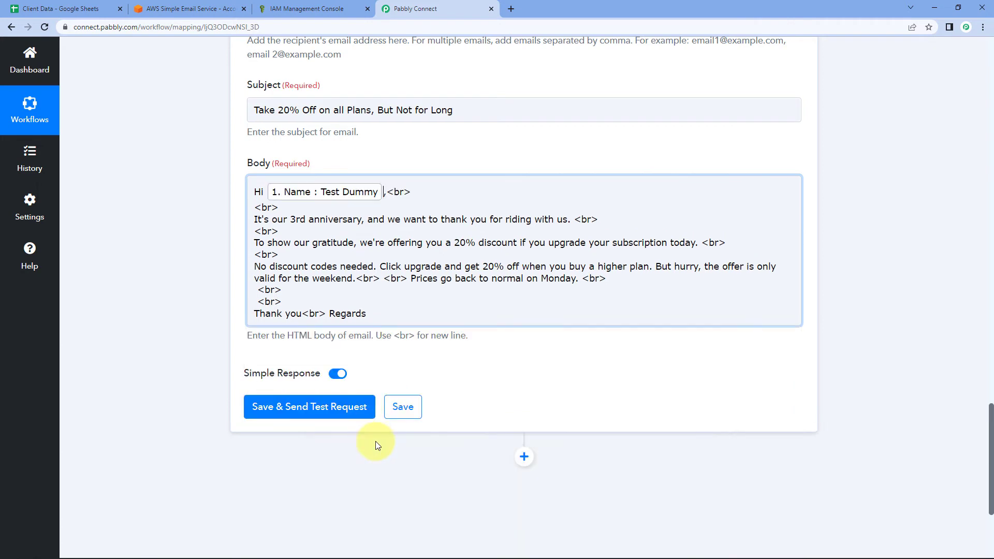
# Add a line break after "weekend.<br>" so the Monday prices sentence starts its own line.
pyautogui.click(162, 245)
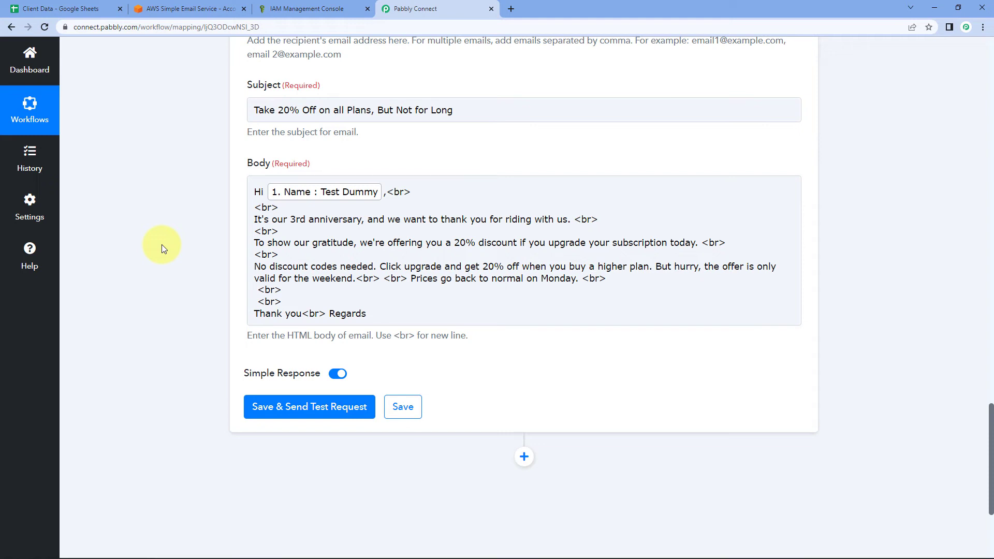
pyautogui.click(404, 291)
pyautogui.click(381, 280)
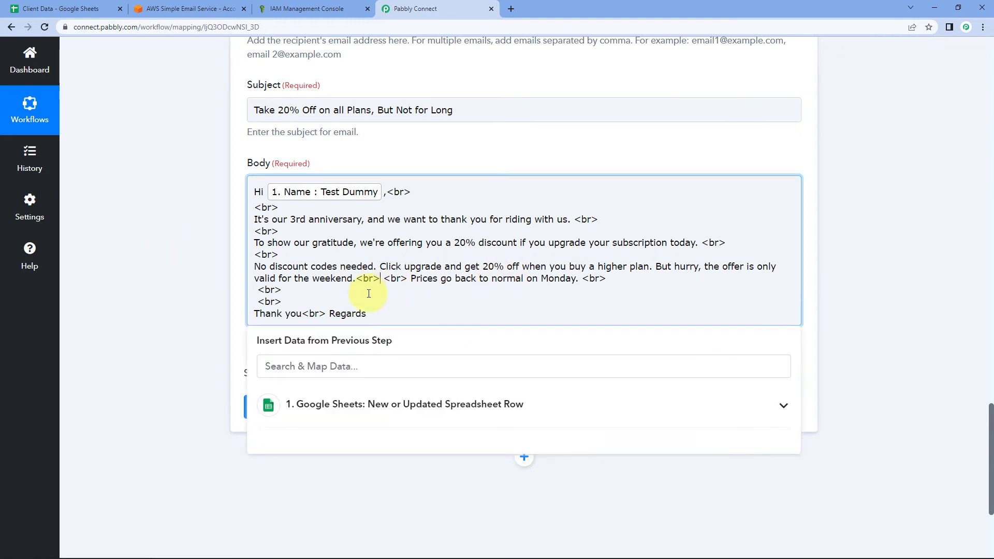
pyautogui.press('Return')
pyautogui.press('Return')
pyautogui.click(142, 290)
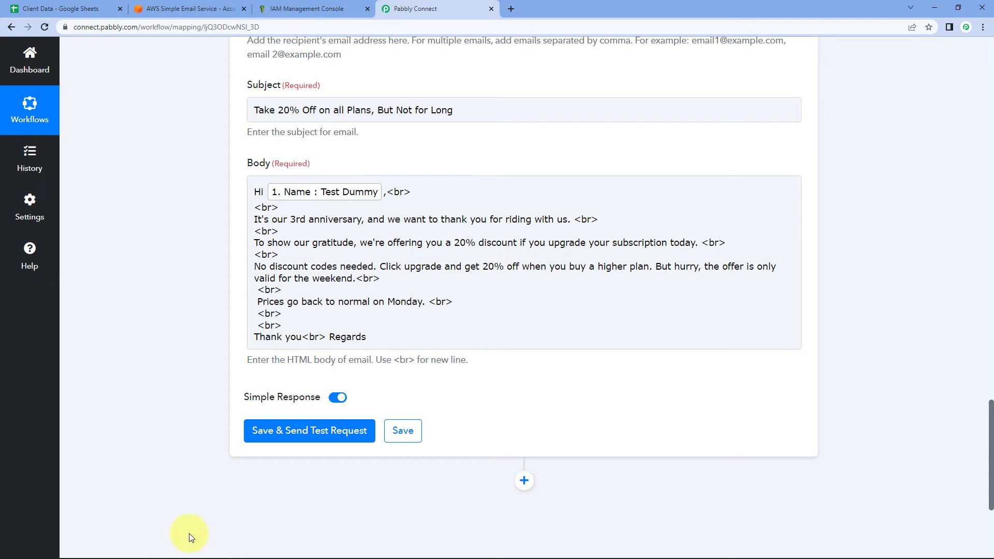
# Save the Send Email step to send a test email, checking the mapped recipient address.
pyautogui.click(318, 444)
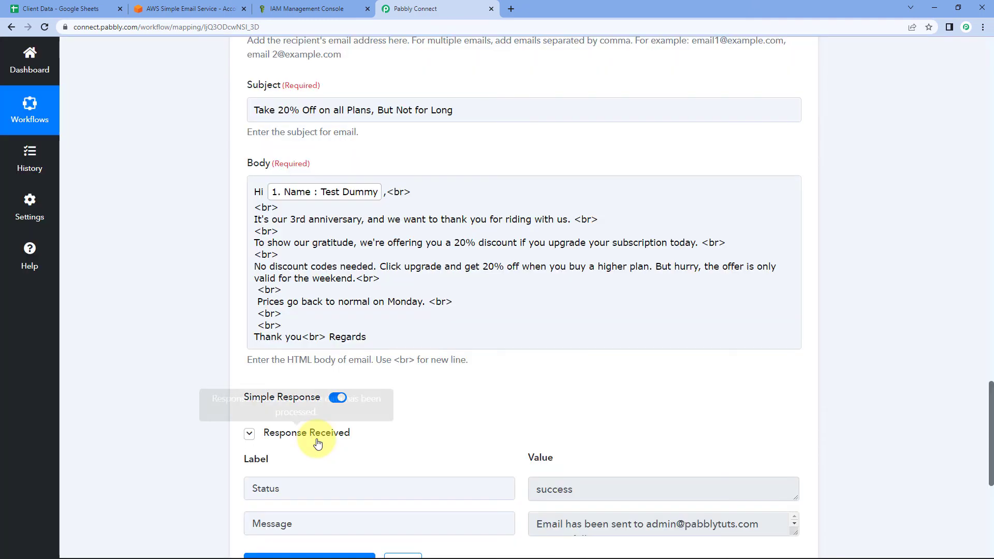
pyautogui.scroll(-2, 189, 360)
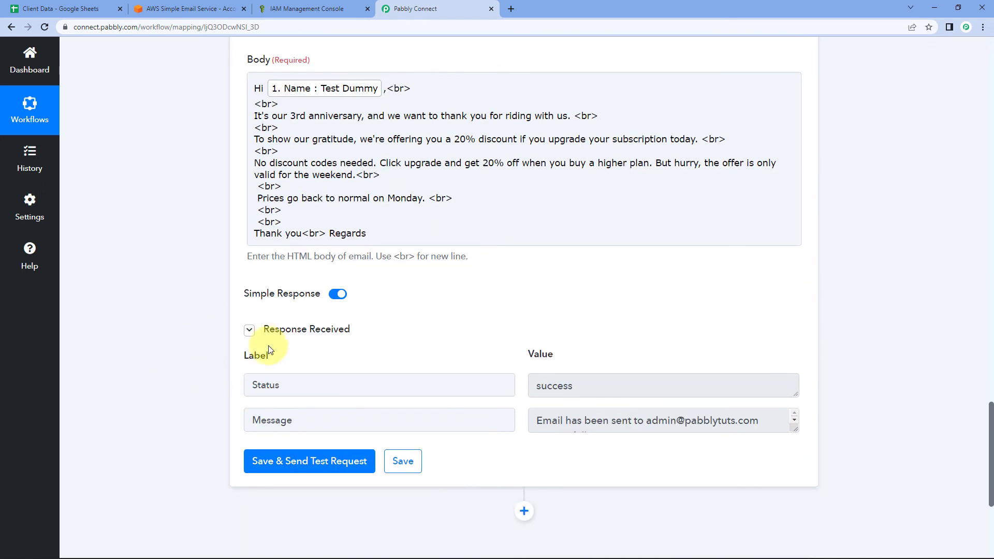
pyautogui.scroll(-1, 332, 267)
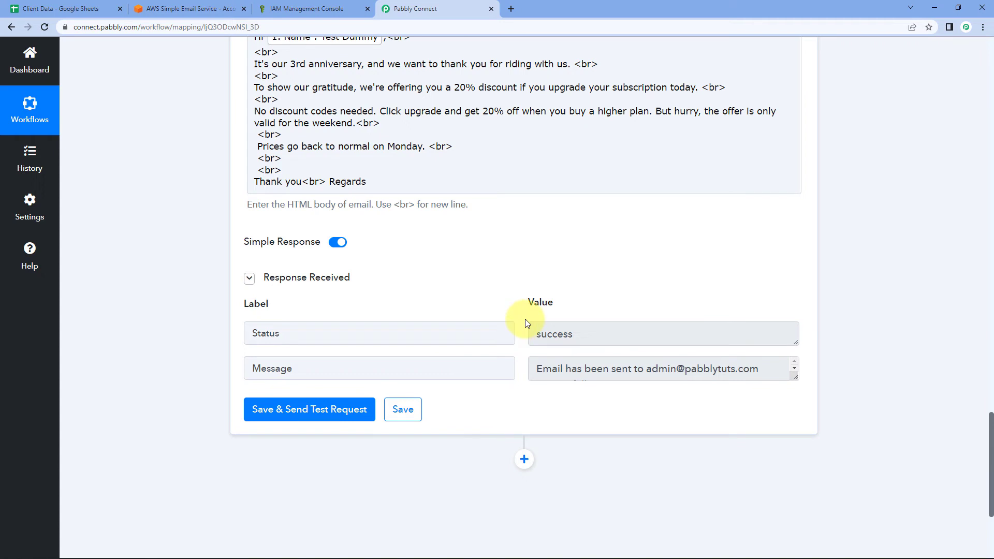
pyautogui.scroll(3, 395, 321)
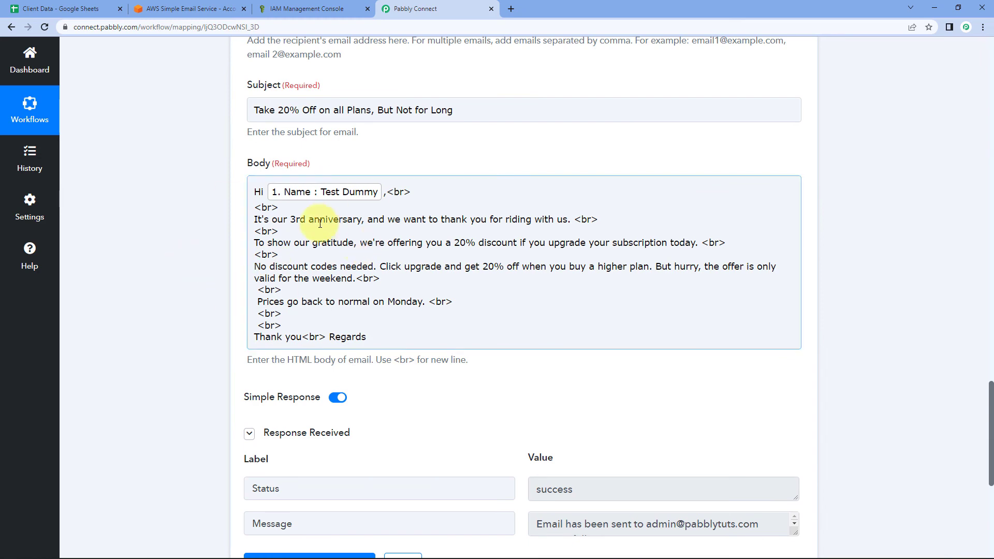
pyautogui.scroll(4, 220, 262)
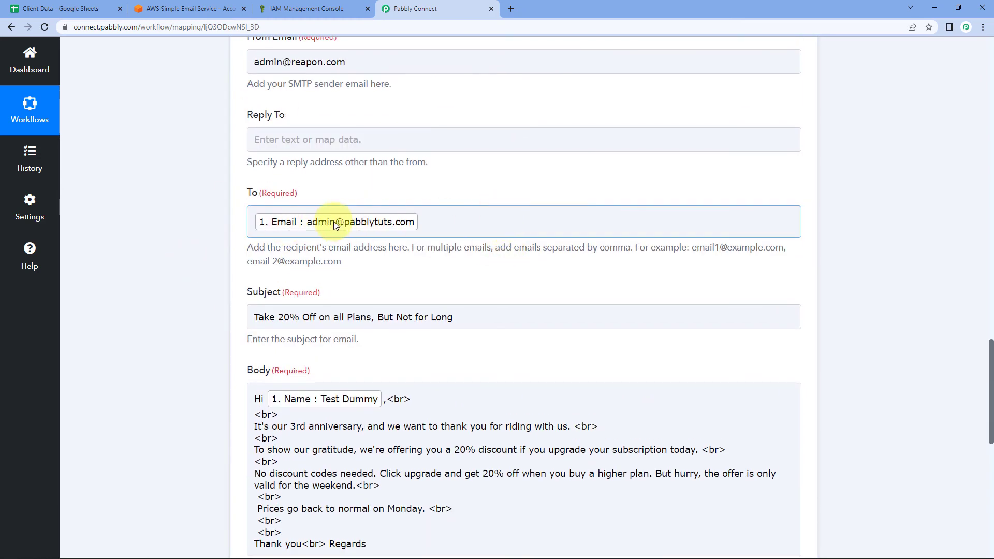
pyautogui.click(332, 231)
pyautogui.click(364, 245)
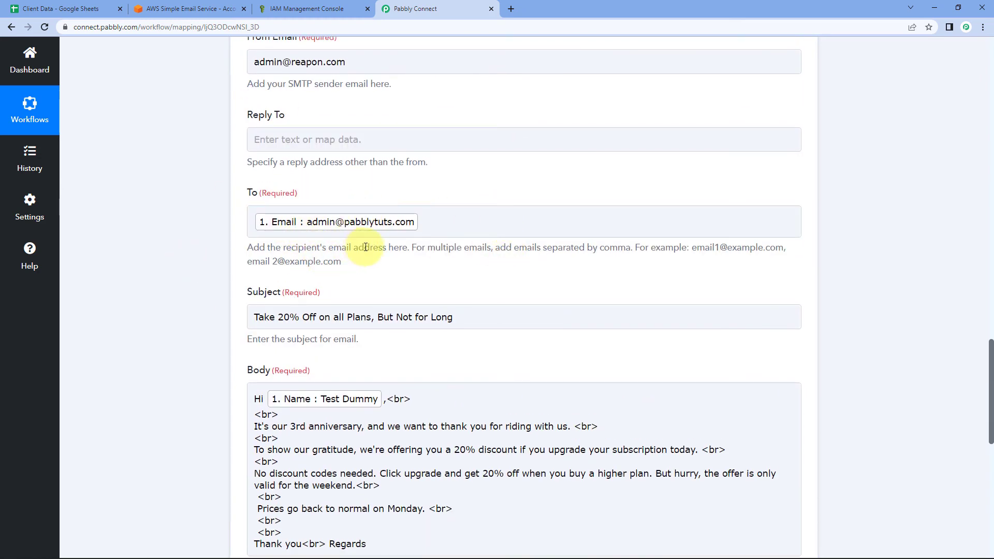
# Open the Gmail inbox in a new browser tab to find the test email.
pyautogui.click(64, 9)
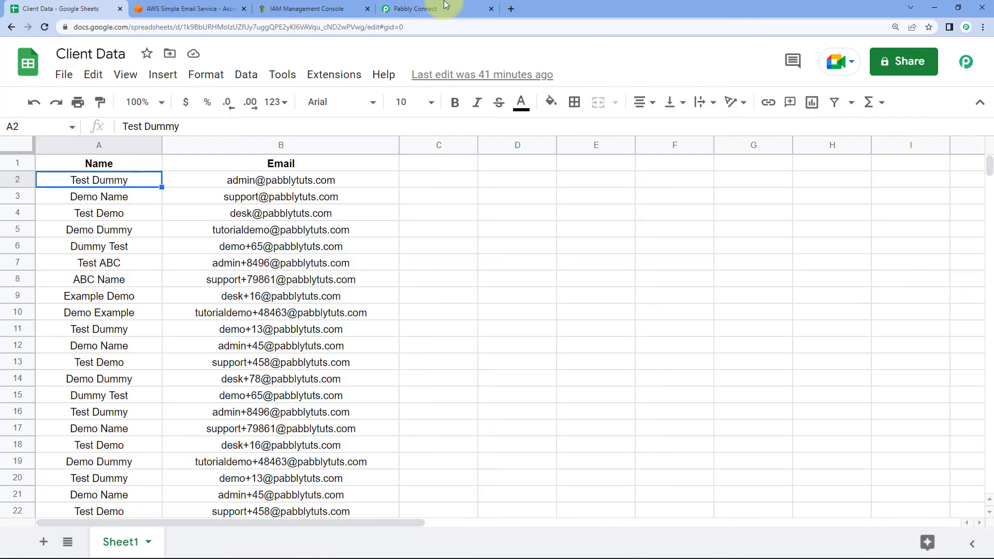
pyautogui.click(445, 6)
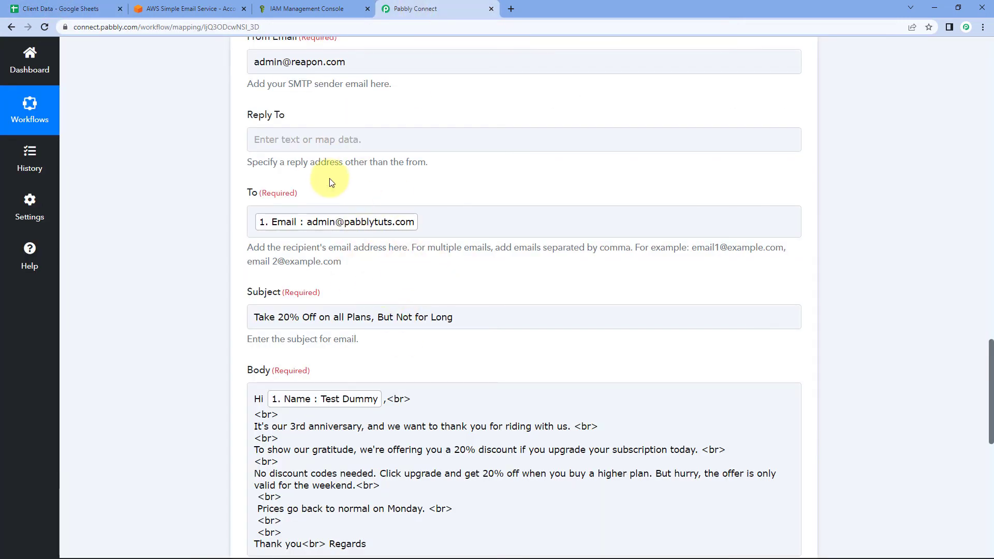
pyautogui.click(510, 9)
pyautogui.click(871, 58)
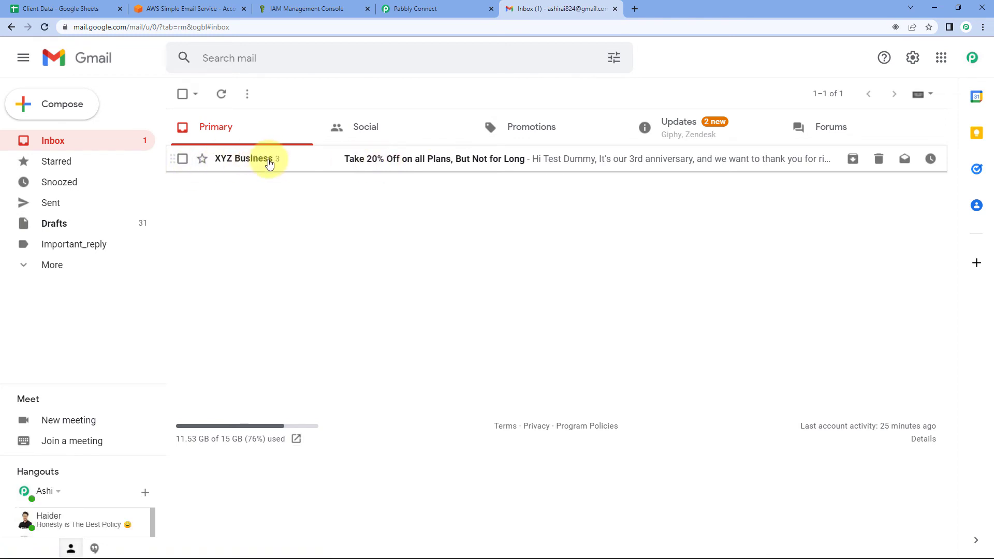
# Open XYZ Business's "Take 20% Off on all Plans, But Not for Long" email in Gmail.
pyautogui.moveTo(264, 164)
pyautogui.click(414, 8)
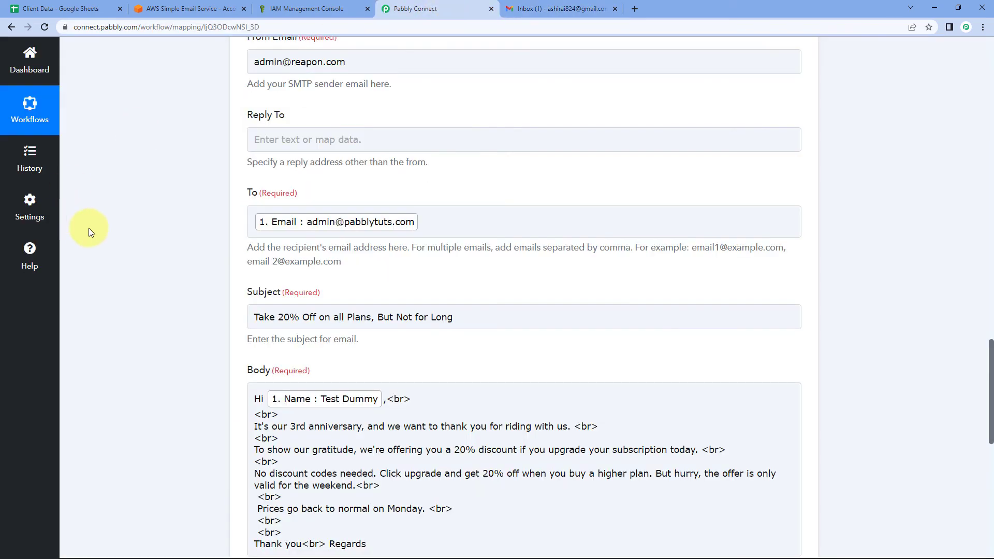
pyautogui.scroll(5, 276, 270)
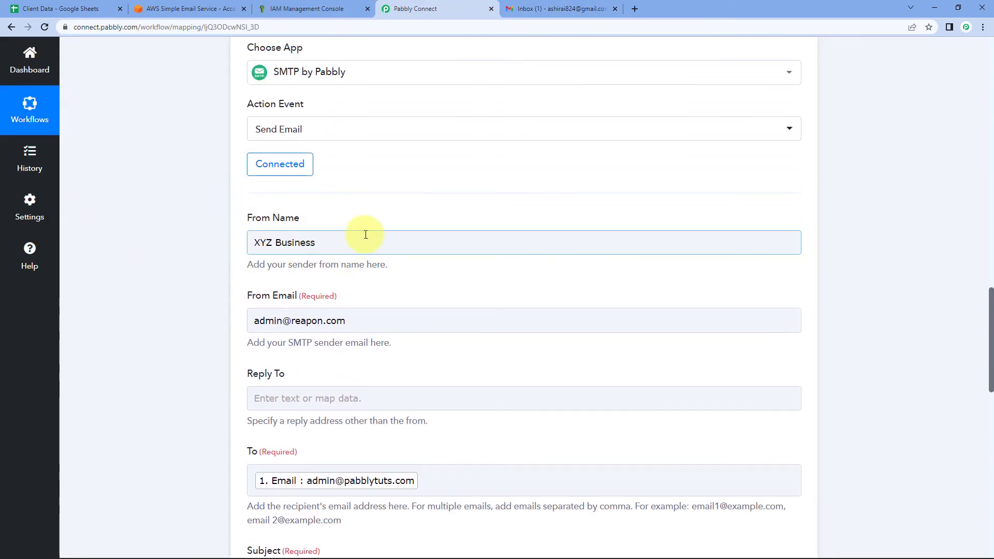
pyautogui.click(590, 9)
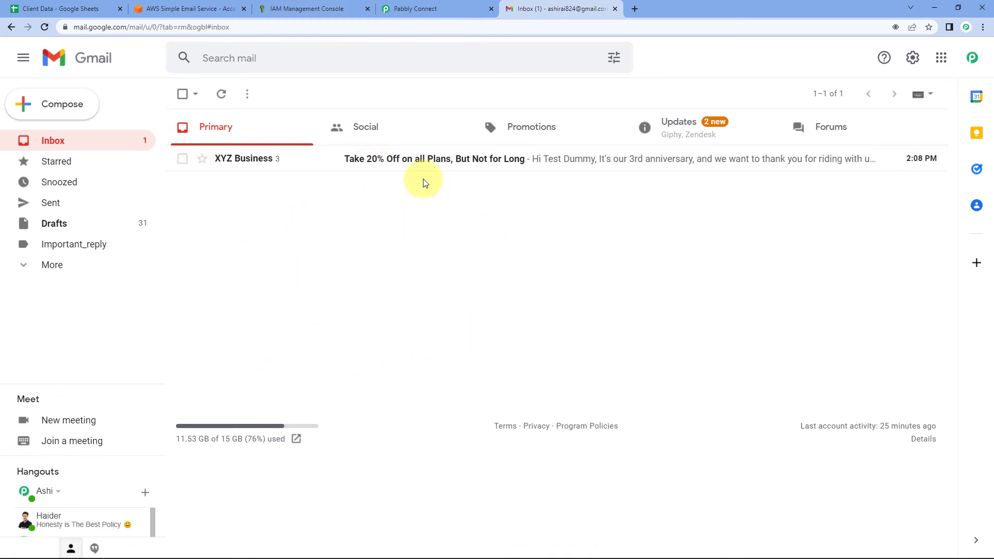
pyautogui.click(400, 160)
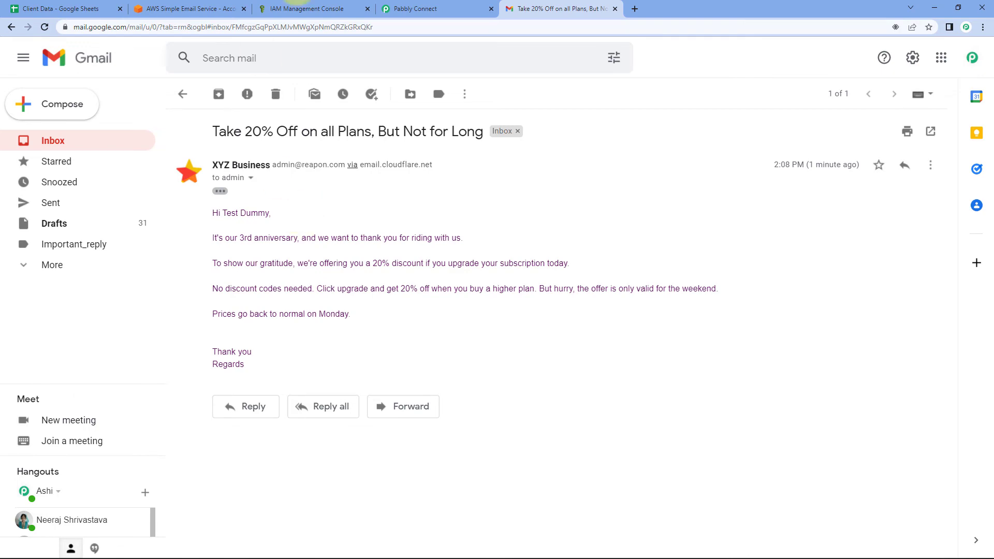
# Compare the received email's greeting and offer text with the workflow's Body, ending on Pabbly Connect.
pyautogui.click(414, 9)
pyautogui.scroll(-5, 285, 310)
pyautogui.scroll(-5, 286, 314)
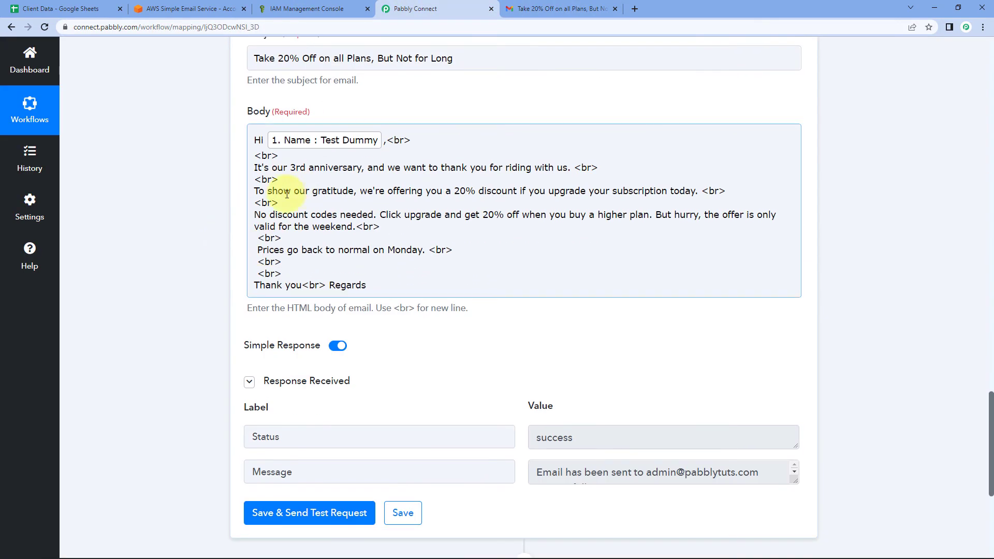
pyautogui.click(555, 10)
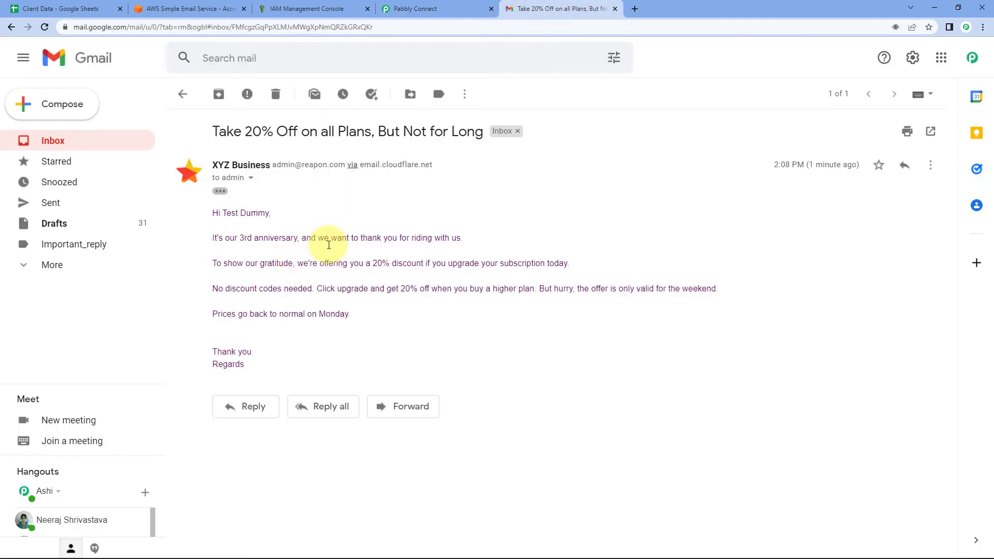
pyautogui.click(442, 7)
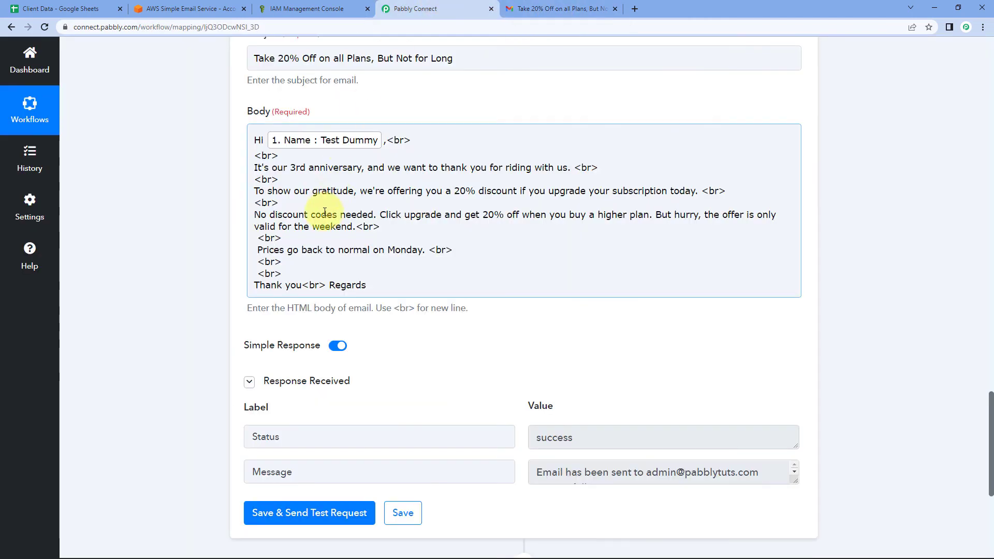
pyautogui.click(569, 9)
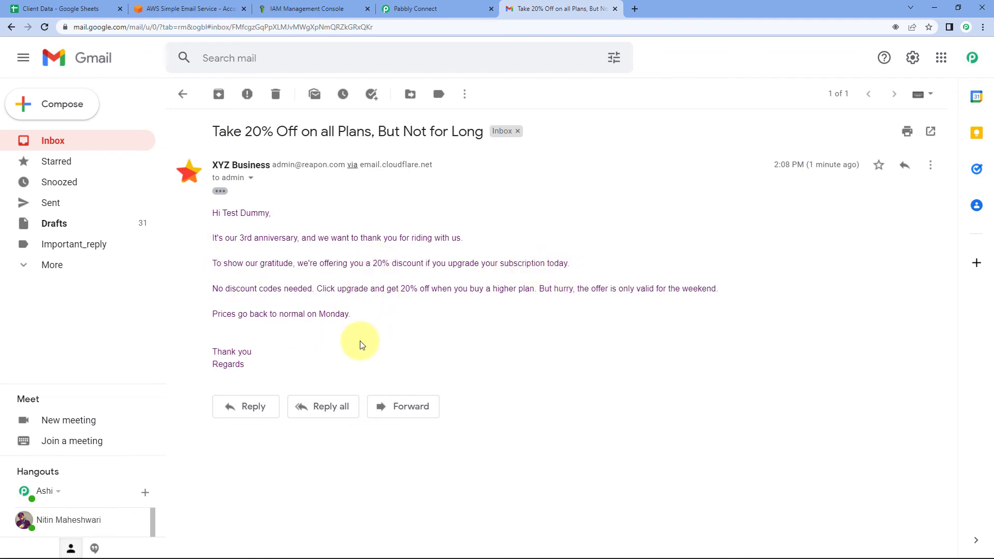
pyautogui.click(414, 8)
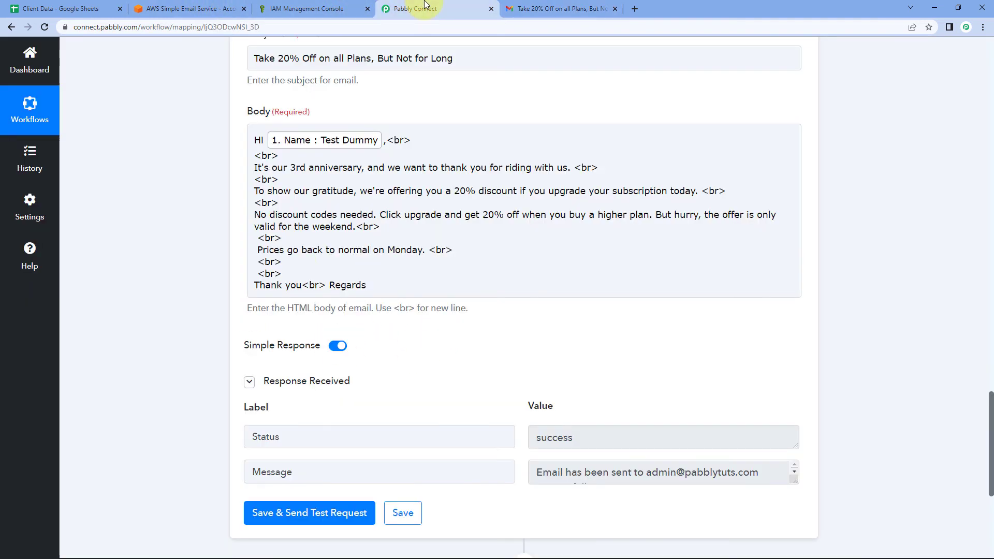
pyautogui.click(573, 6)
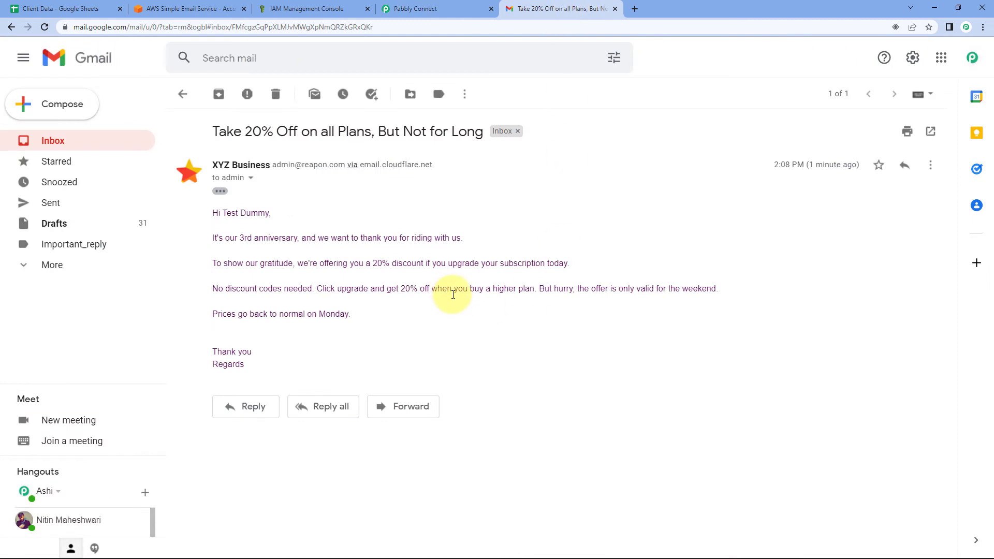
pyautogui.click(460, 7)
pyautogui.scroll(10, 498, 265)
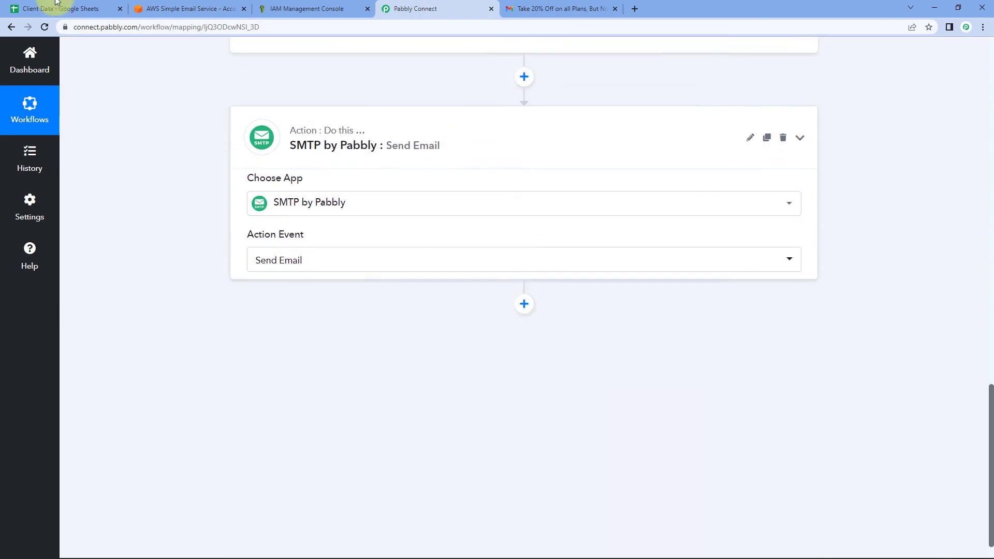
# Collapse the Google Sheets trigger so both workflow steps show as compact cards.
pyautogui.click(43, 5)
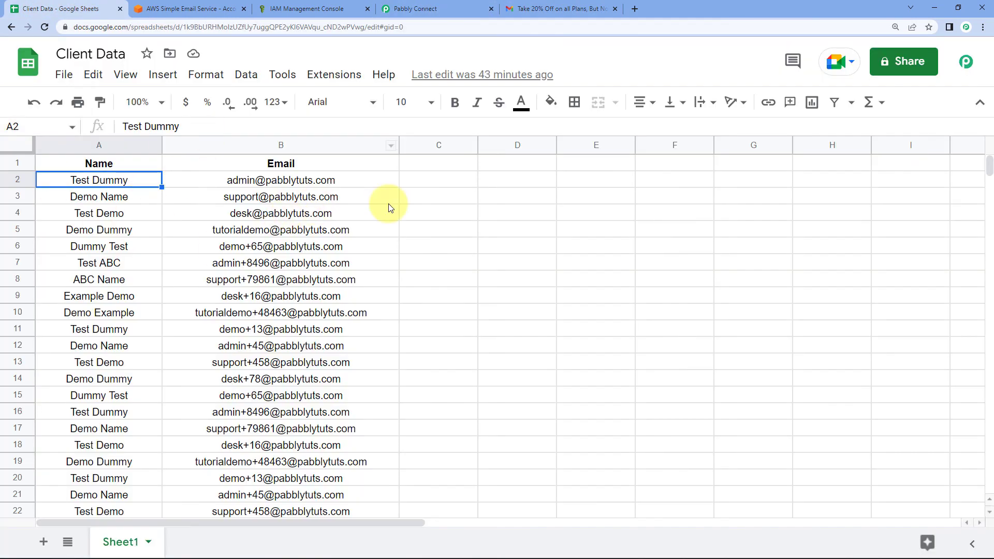
pyautogui.click(445, 8)
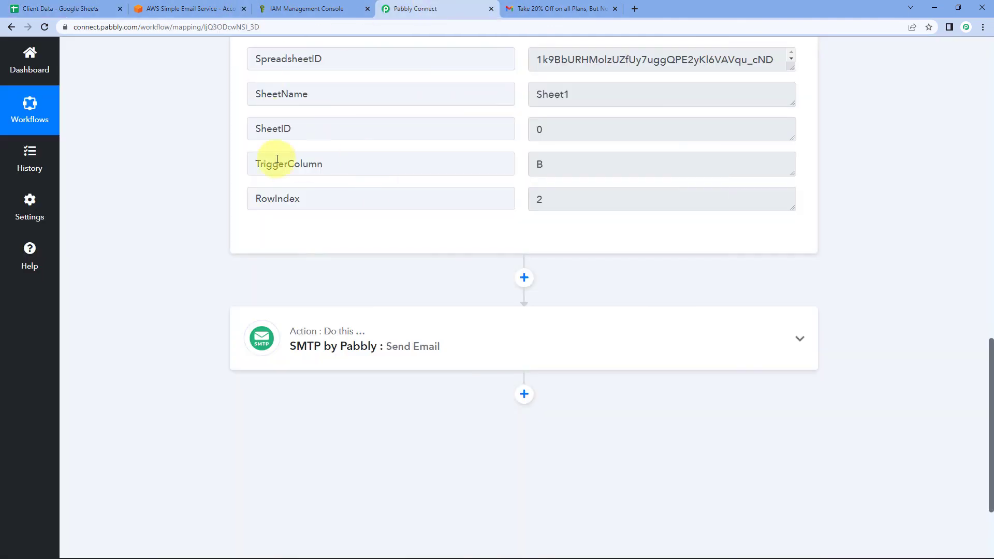
pyautogui.scroll(7, 186, 288)
pyautogui.scroll(8, 184, 291)
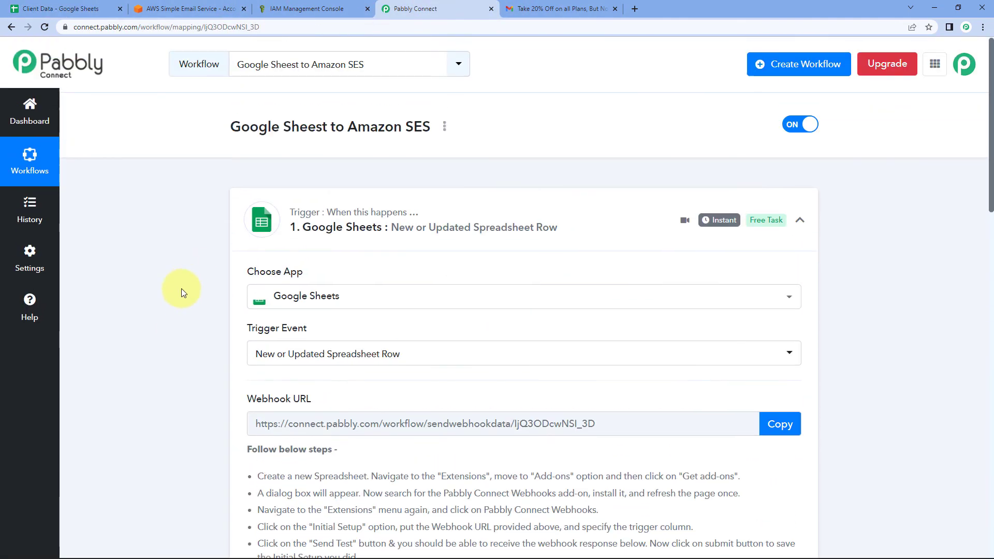
pyautogui.click(297, 222)
pyautogui.scroll(-1, 199, 207)
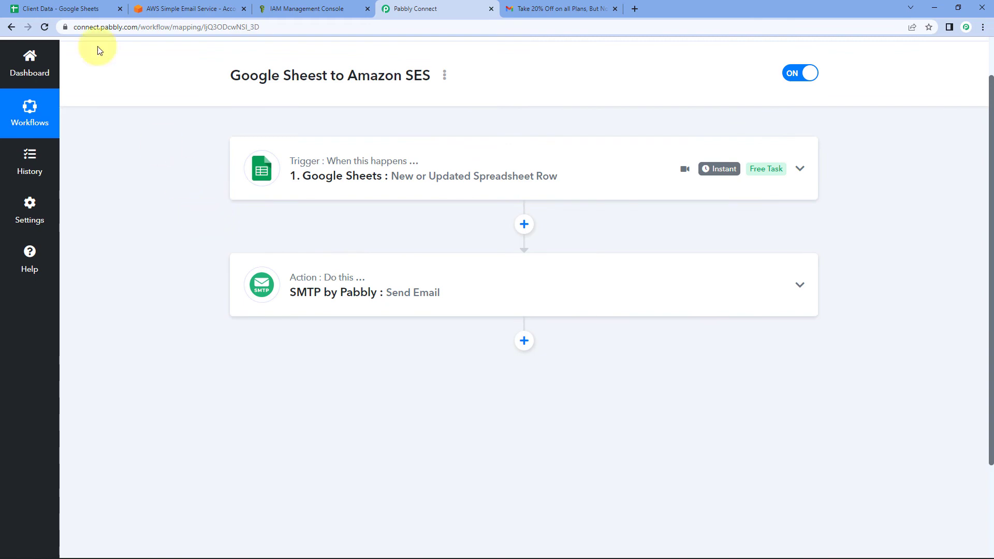
pyautogui.click(47, 7)
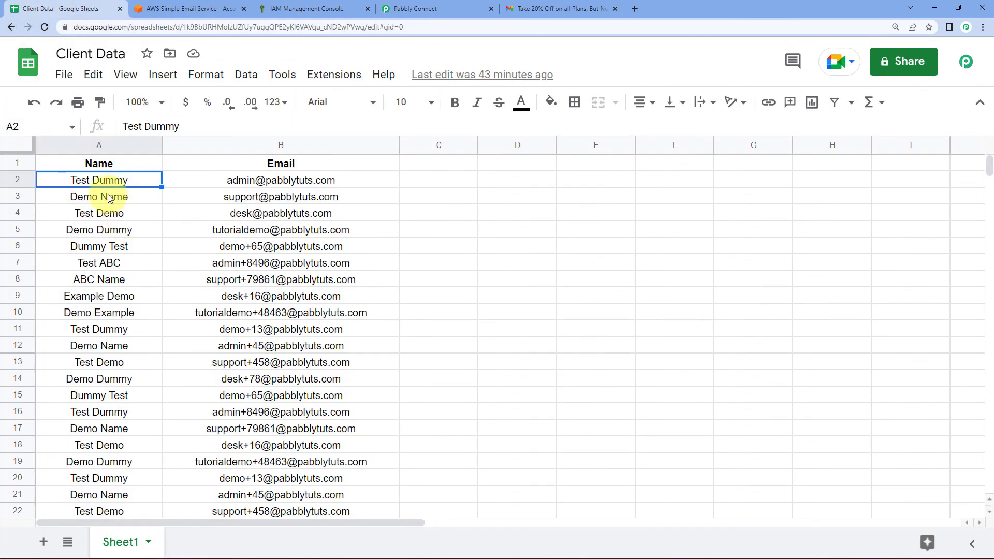
pyautogui.moveTo(133, 184); pyautogui.dragTo(355, 180)
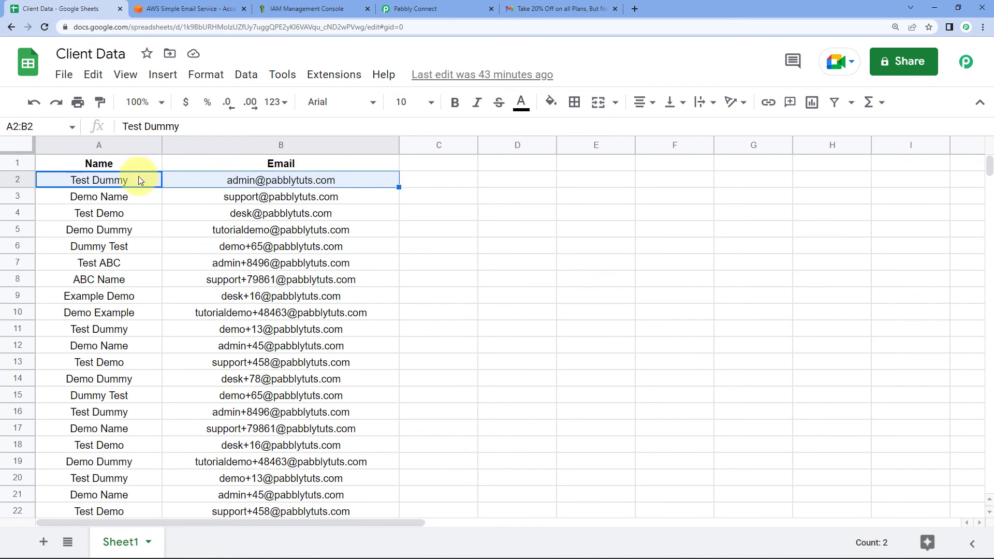
pyautogui.click(269, 186)
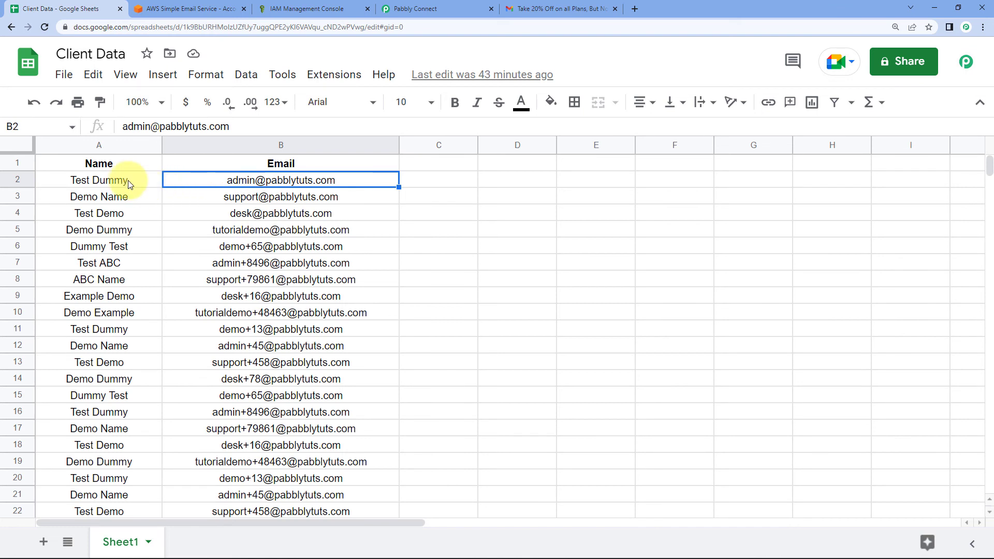
pyautogui.click(336, 76)
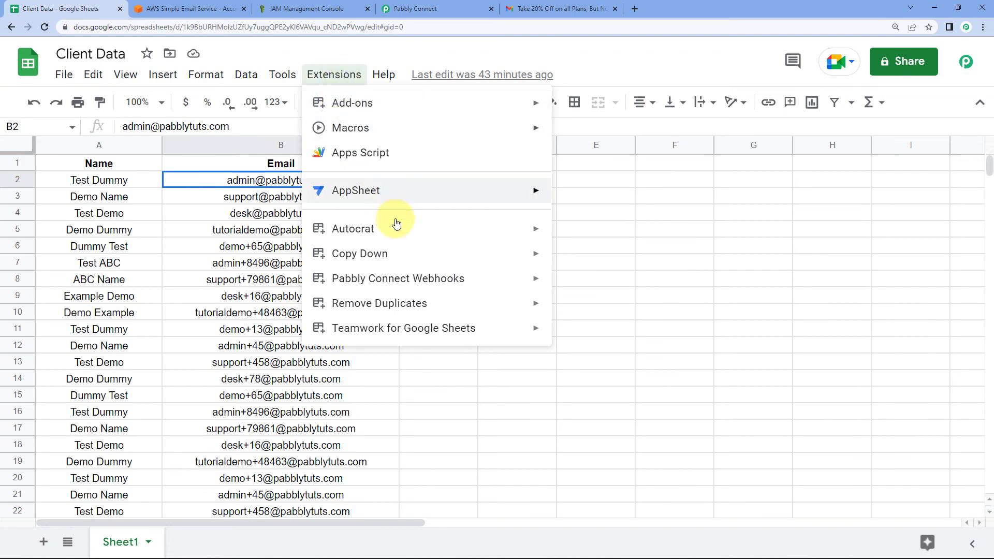
pyautogui.moveTo(391, 278)
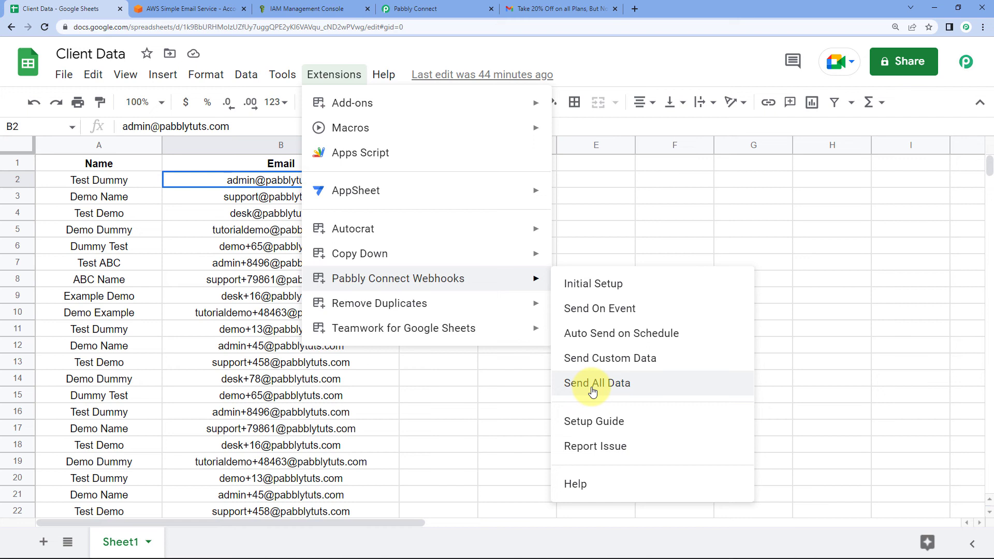
pyautogui.click(89, 181)
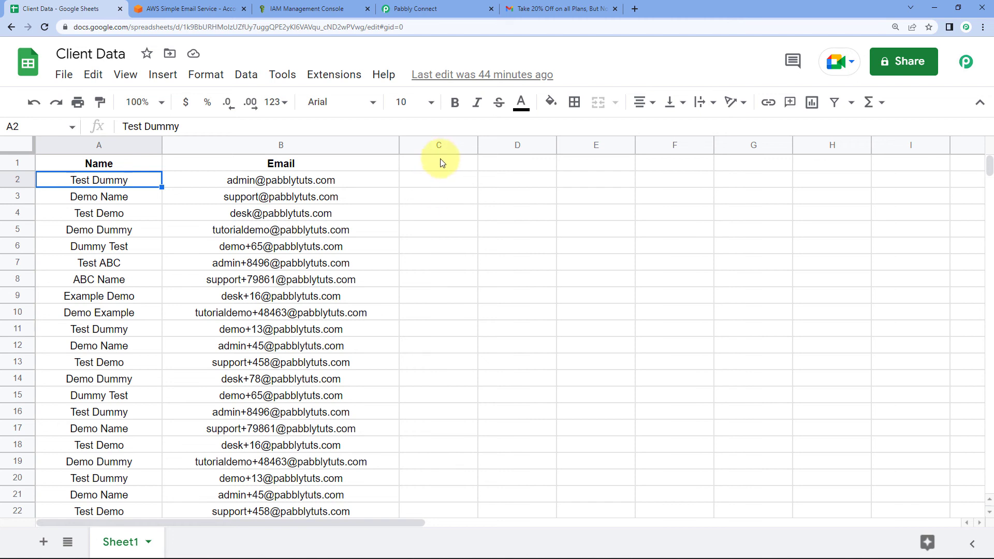
pyautogui.click(414, 9)
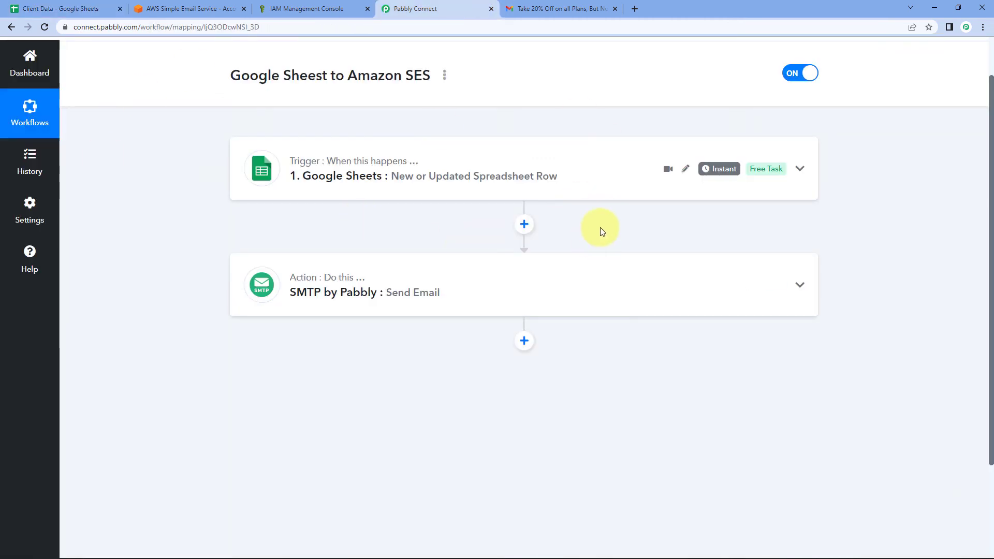
pyautogui.scroll(1, 602, 231)
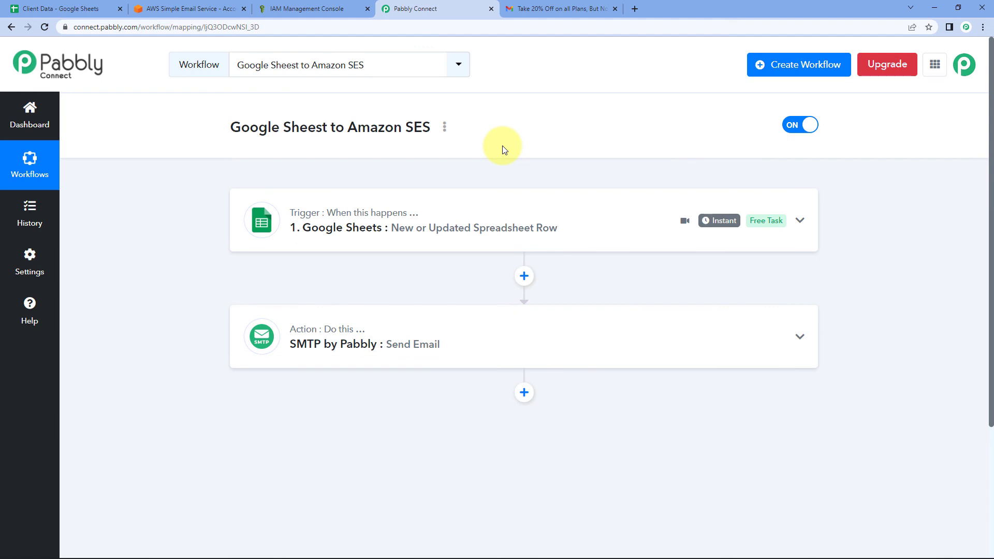